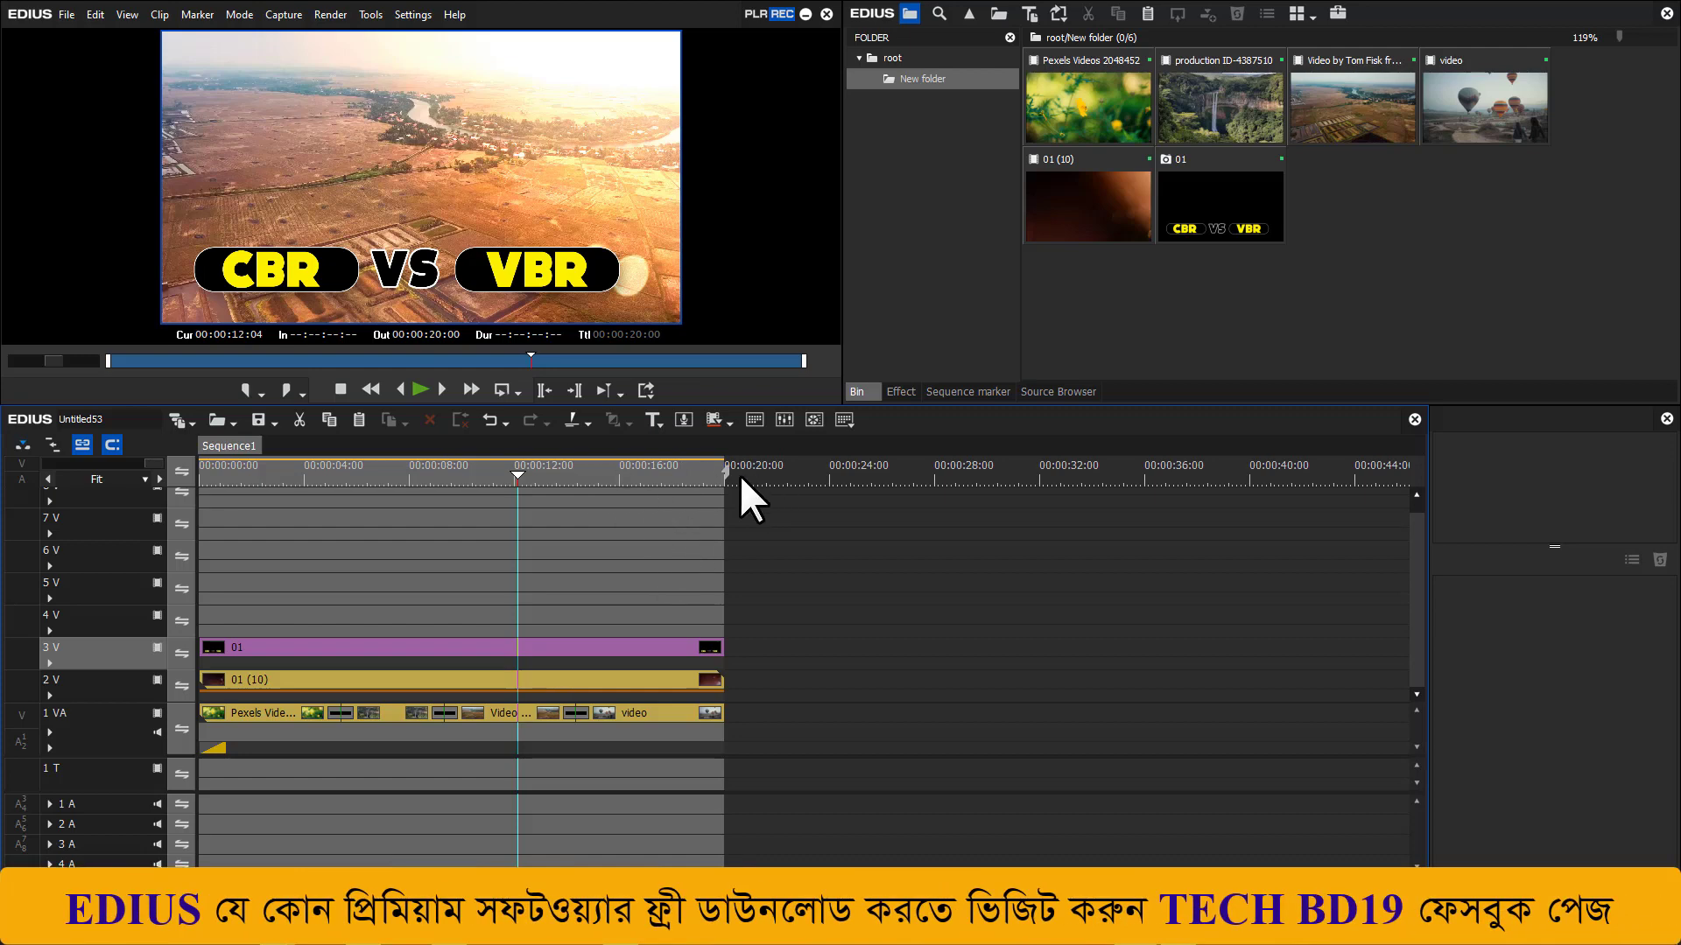
- Examine the footage and title layers of Sequence1 by scrubbing through its 20-second timeline
left_click(499, 475)
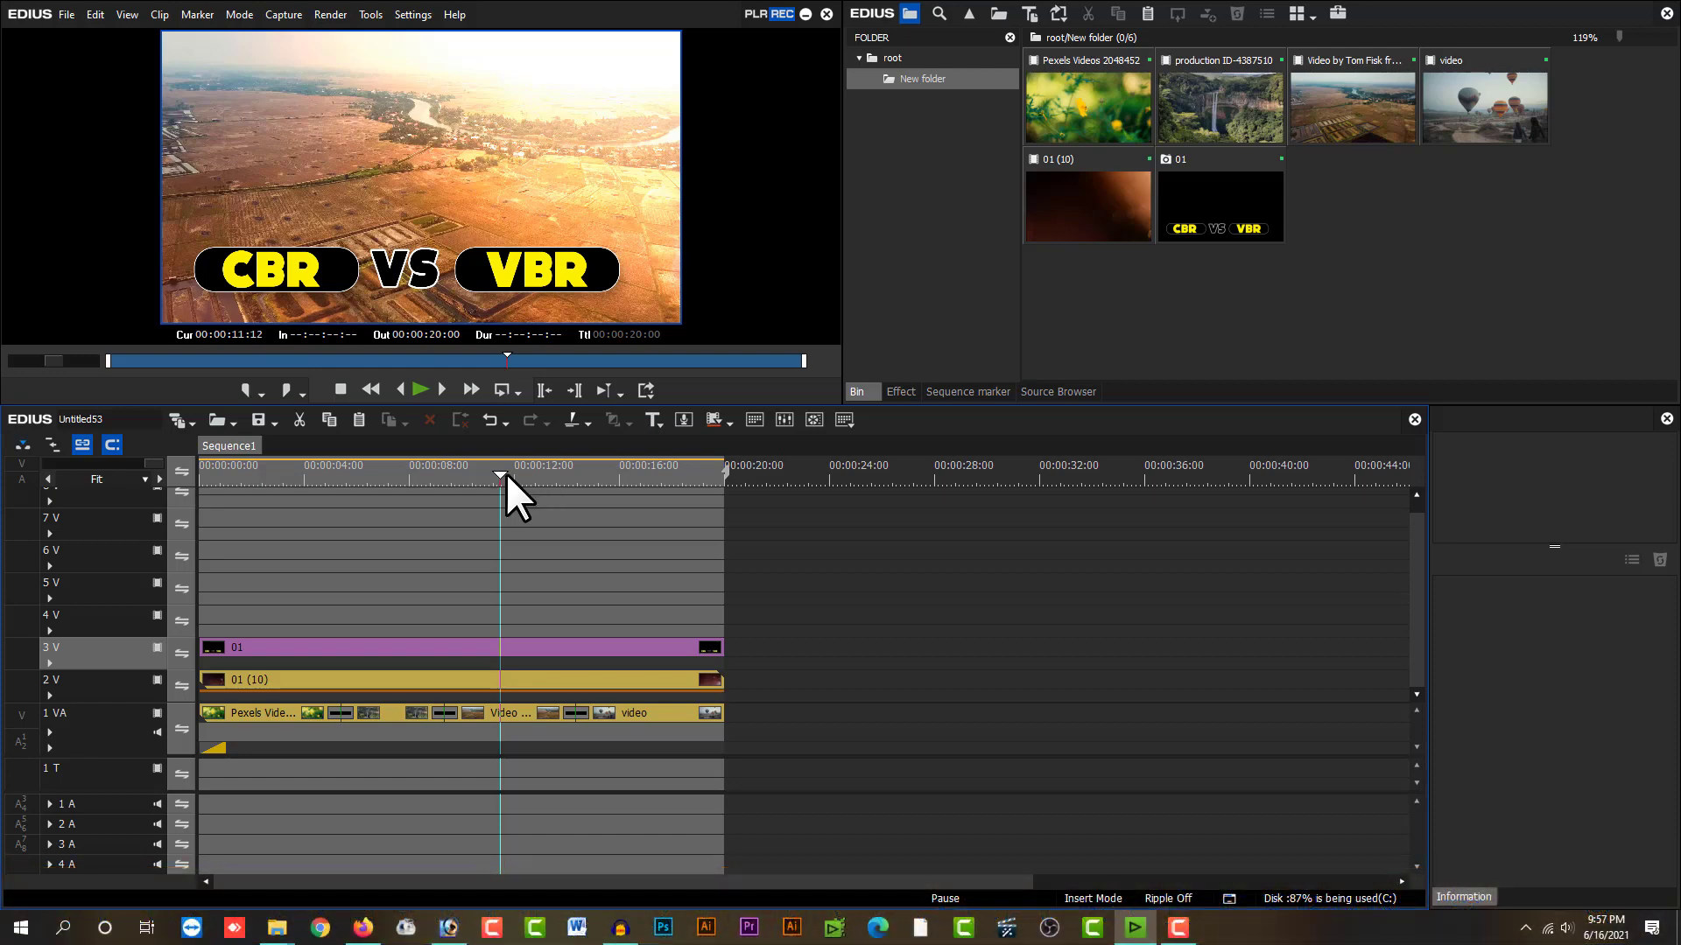
left_click_drag(787, 567, 280, 726)
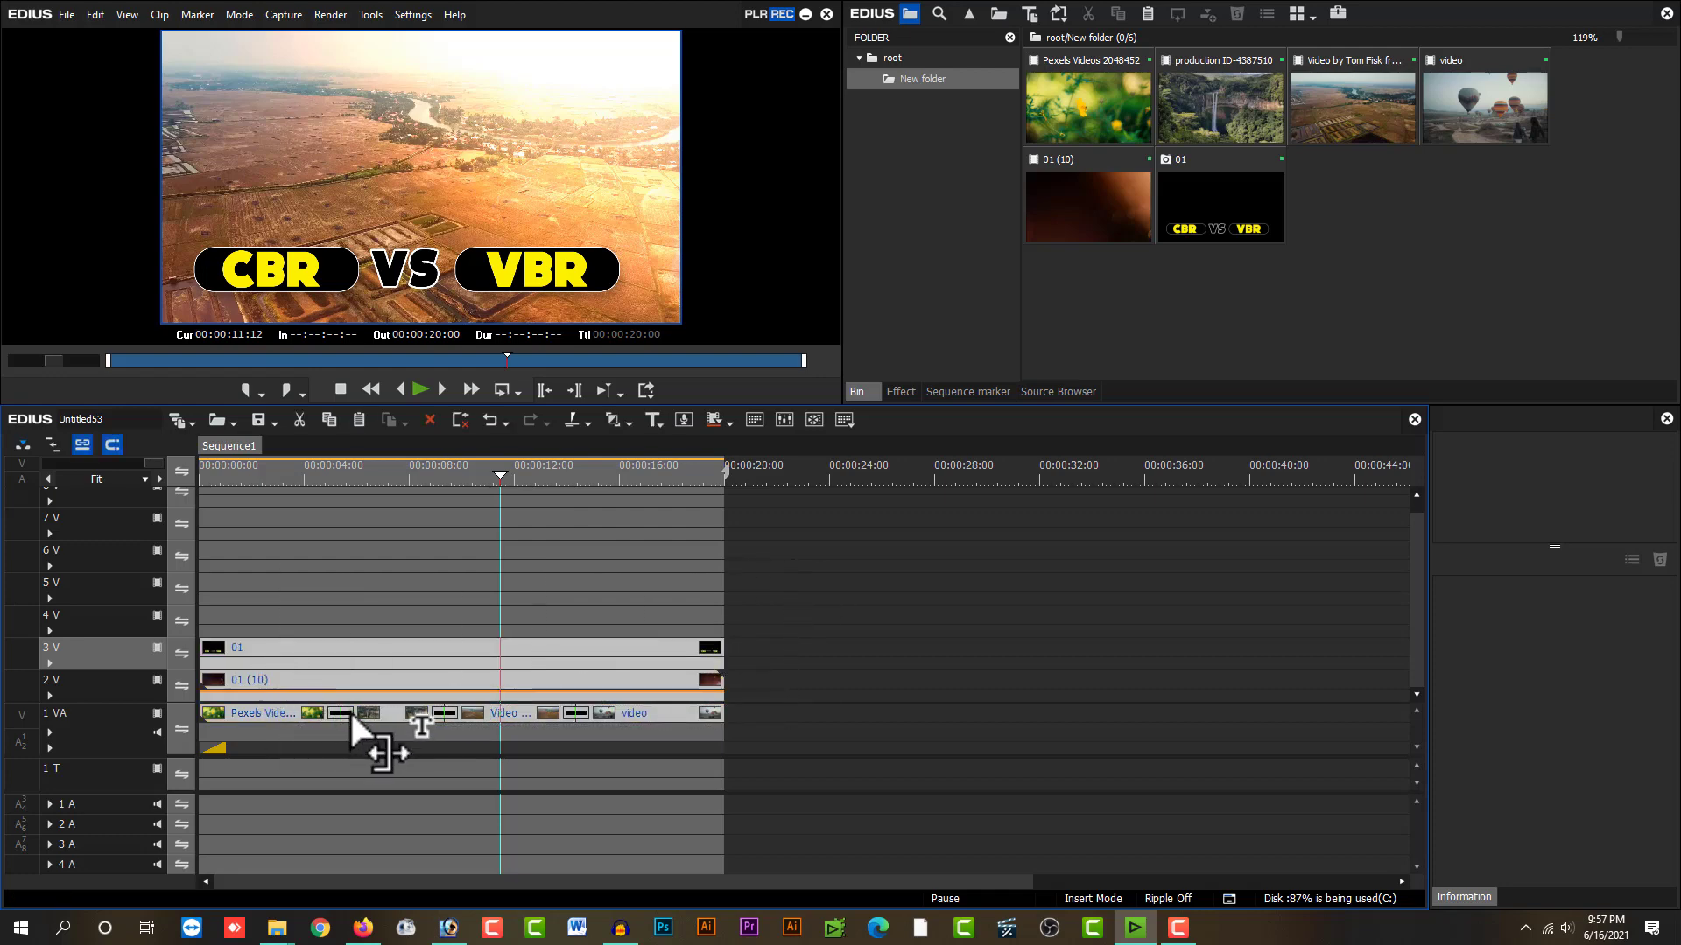
left_click(508, 534)
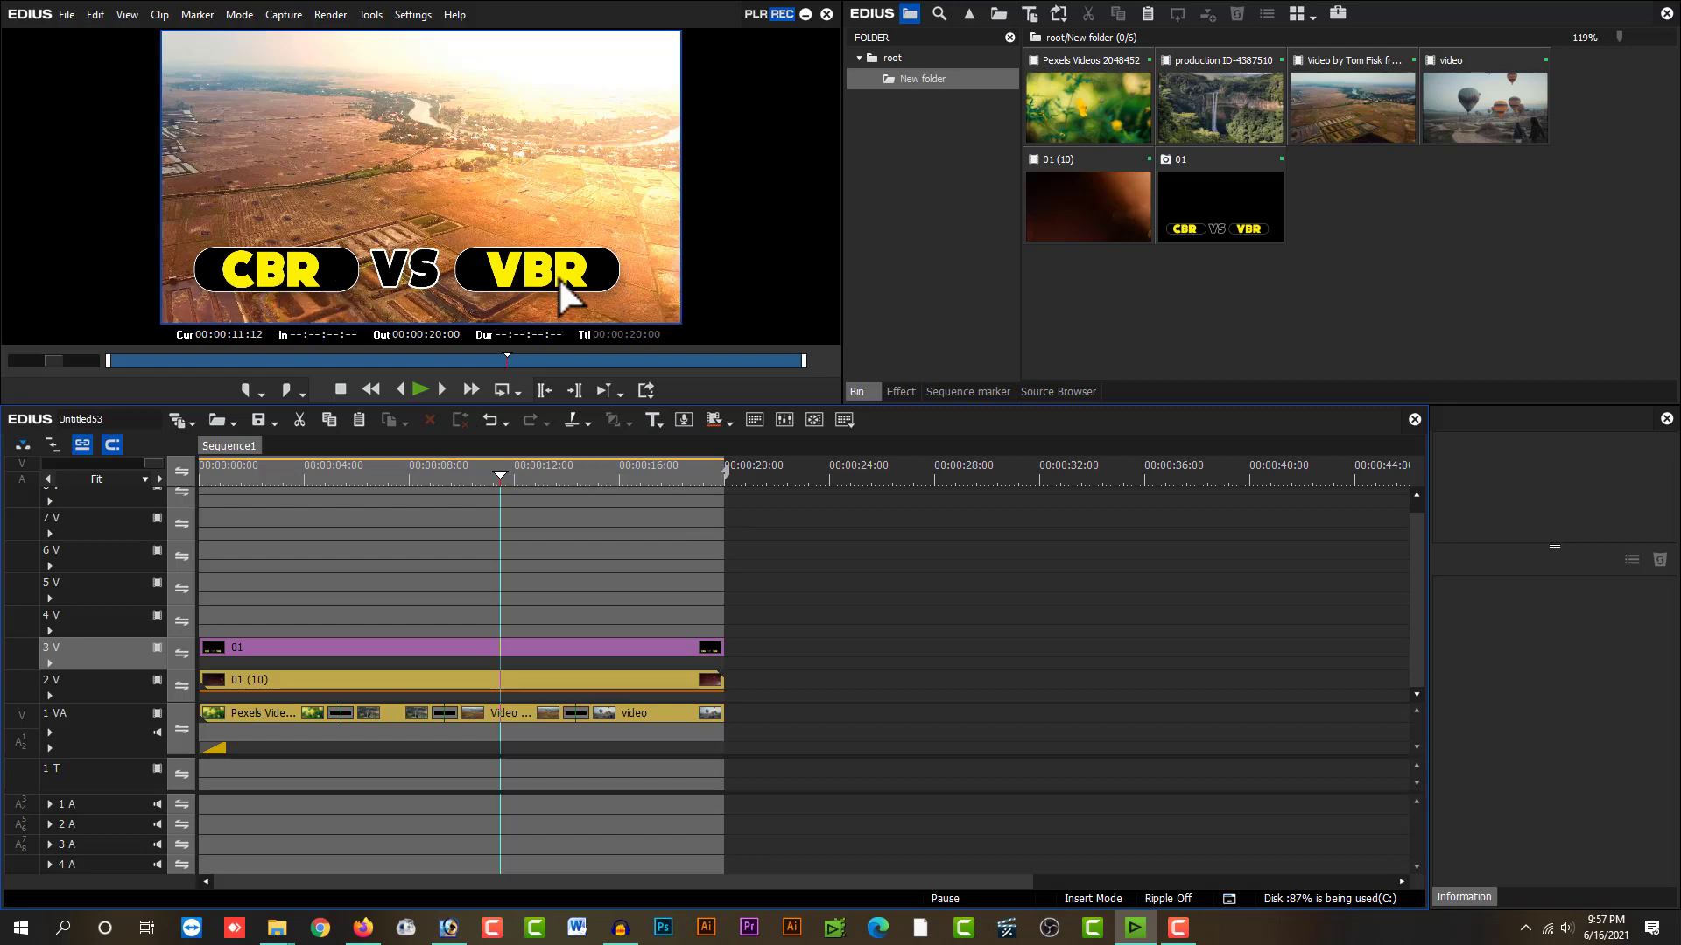
left_click_drag(537, 472, 469, 458)
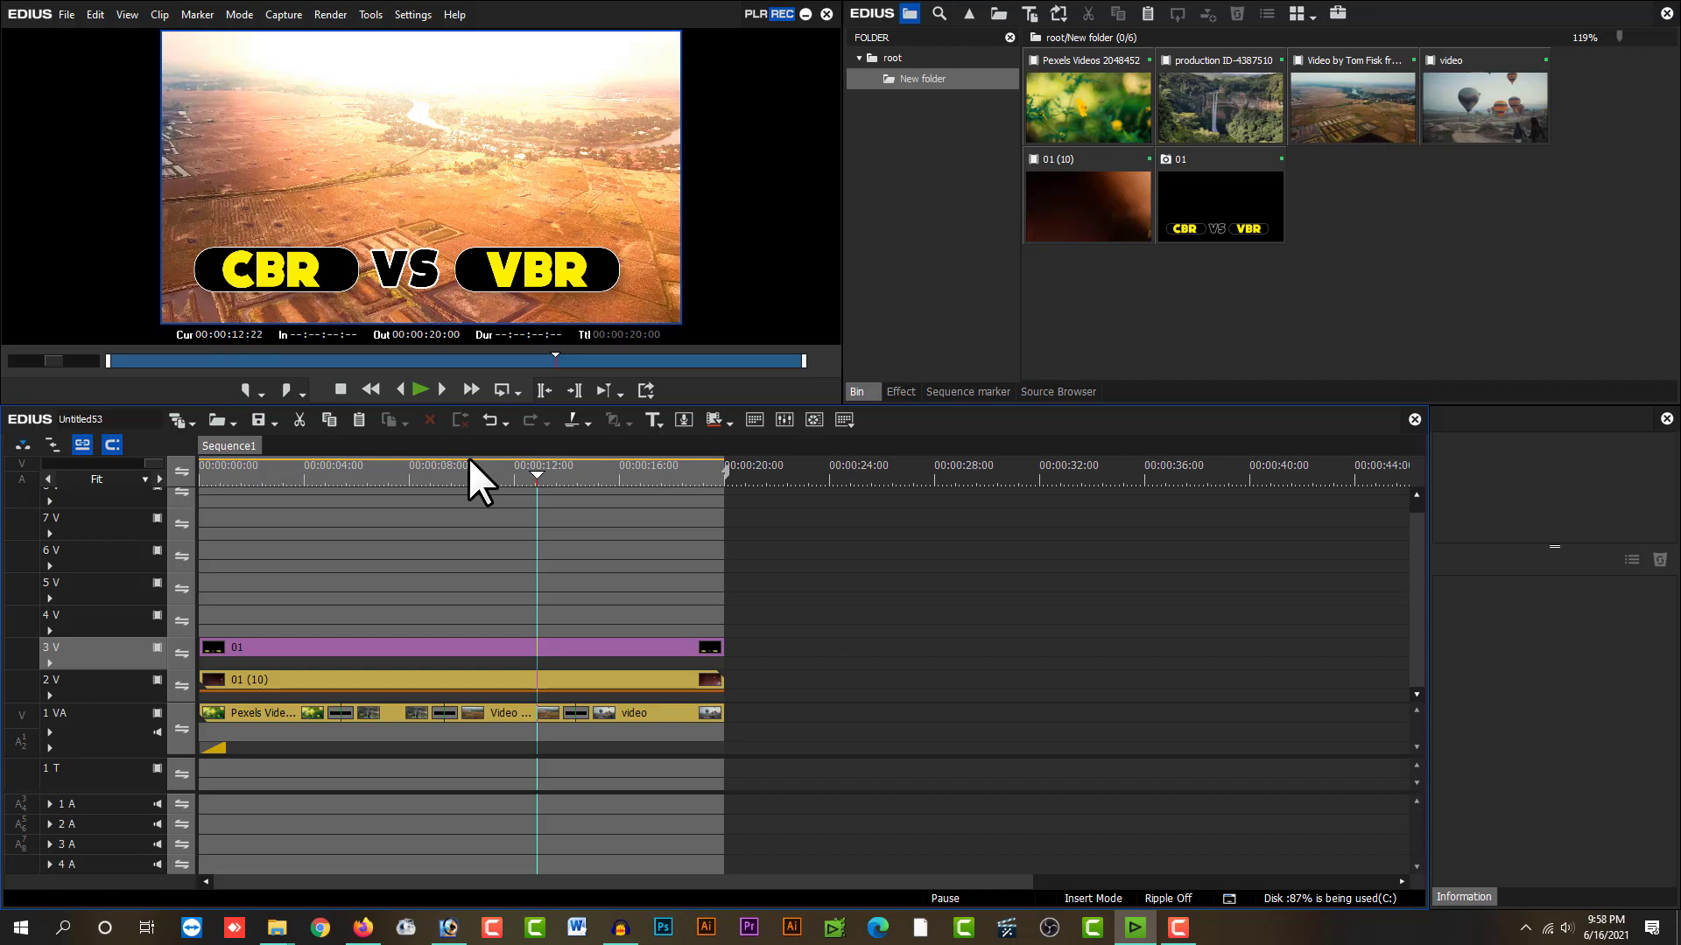
left_click_drag(224, 474, 633, 497)
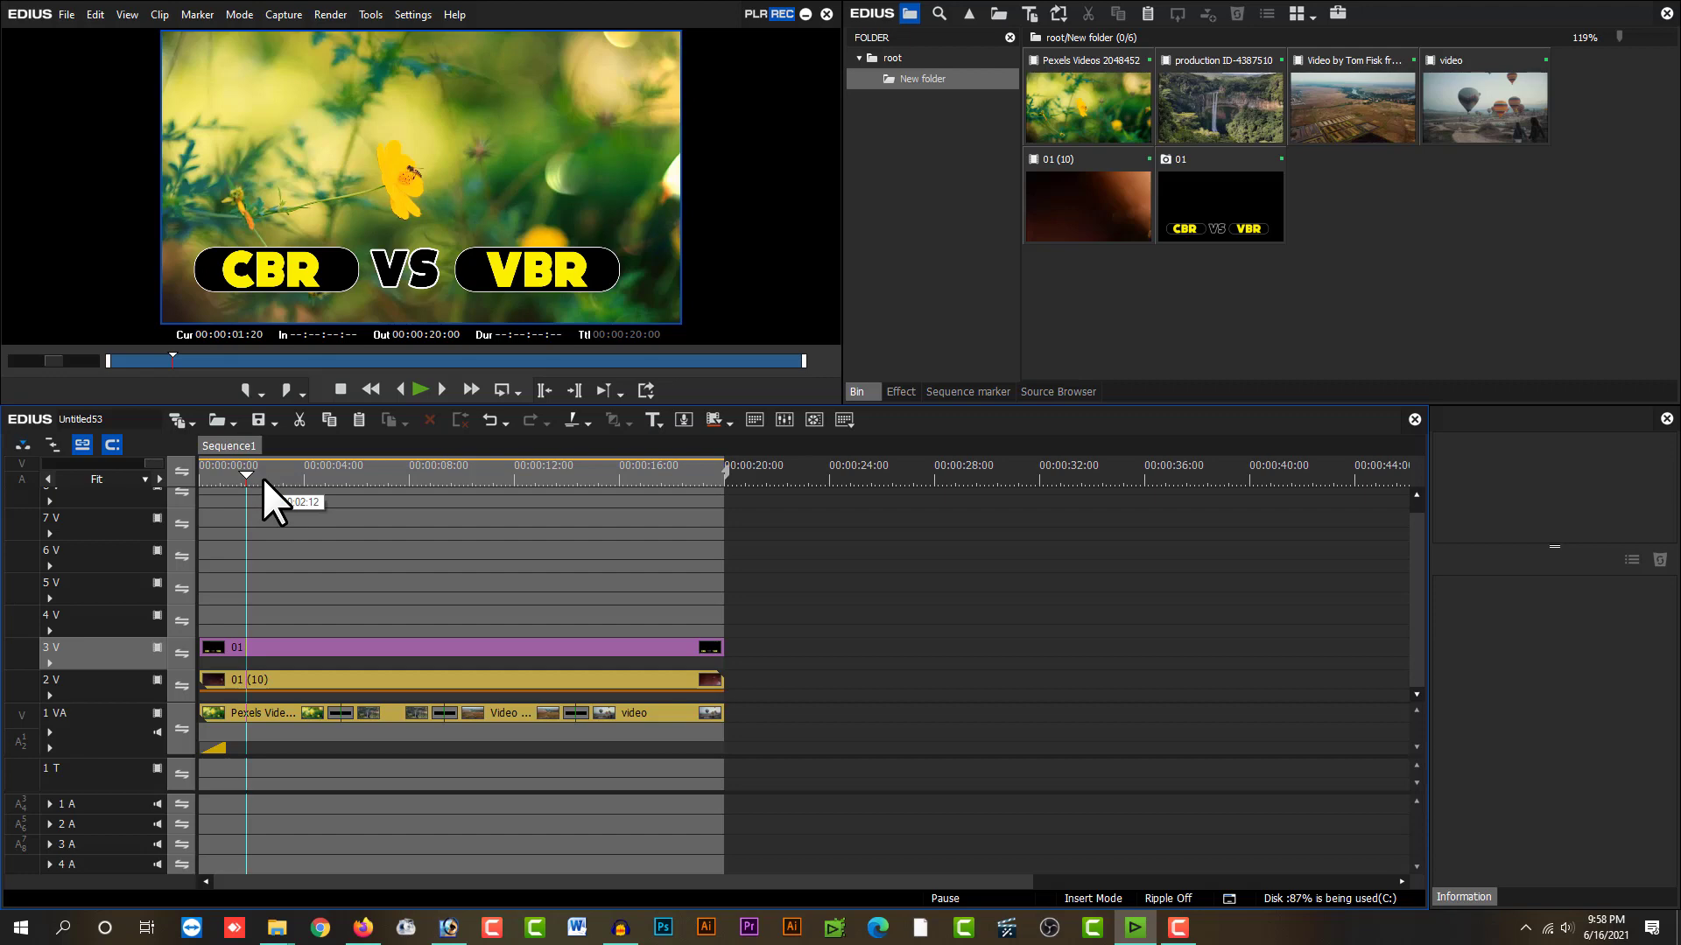
left_click_drag(261, 478, 617, 499)
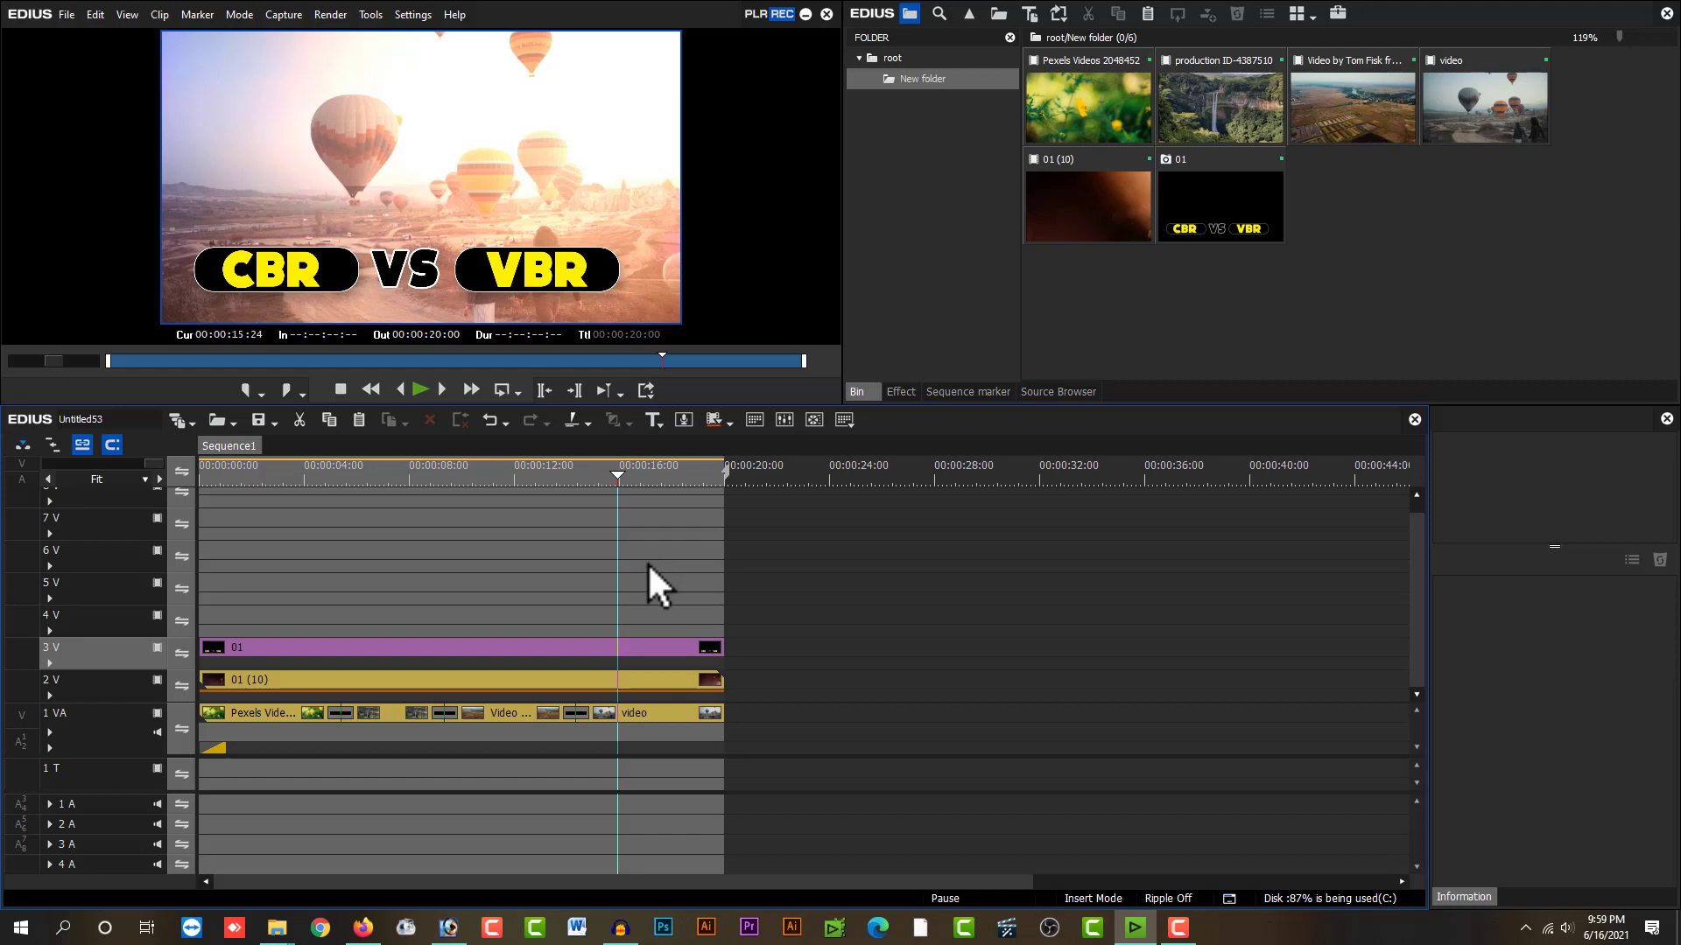
left_click(500, 473)
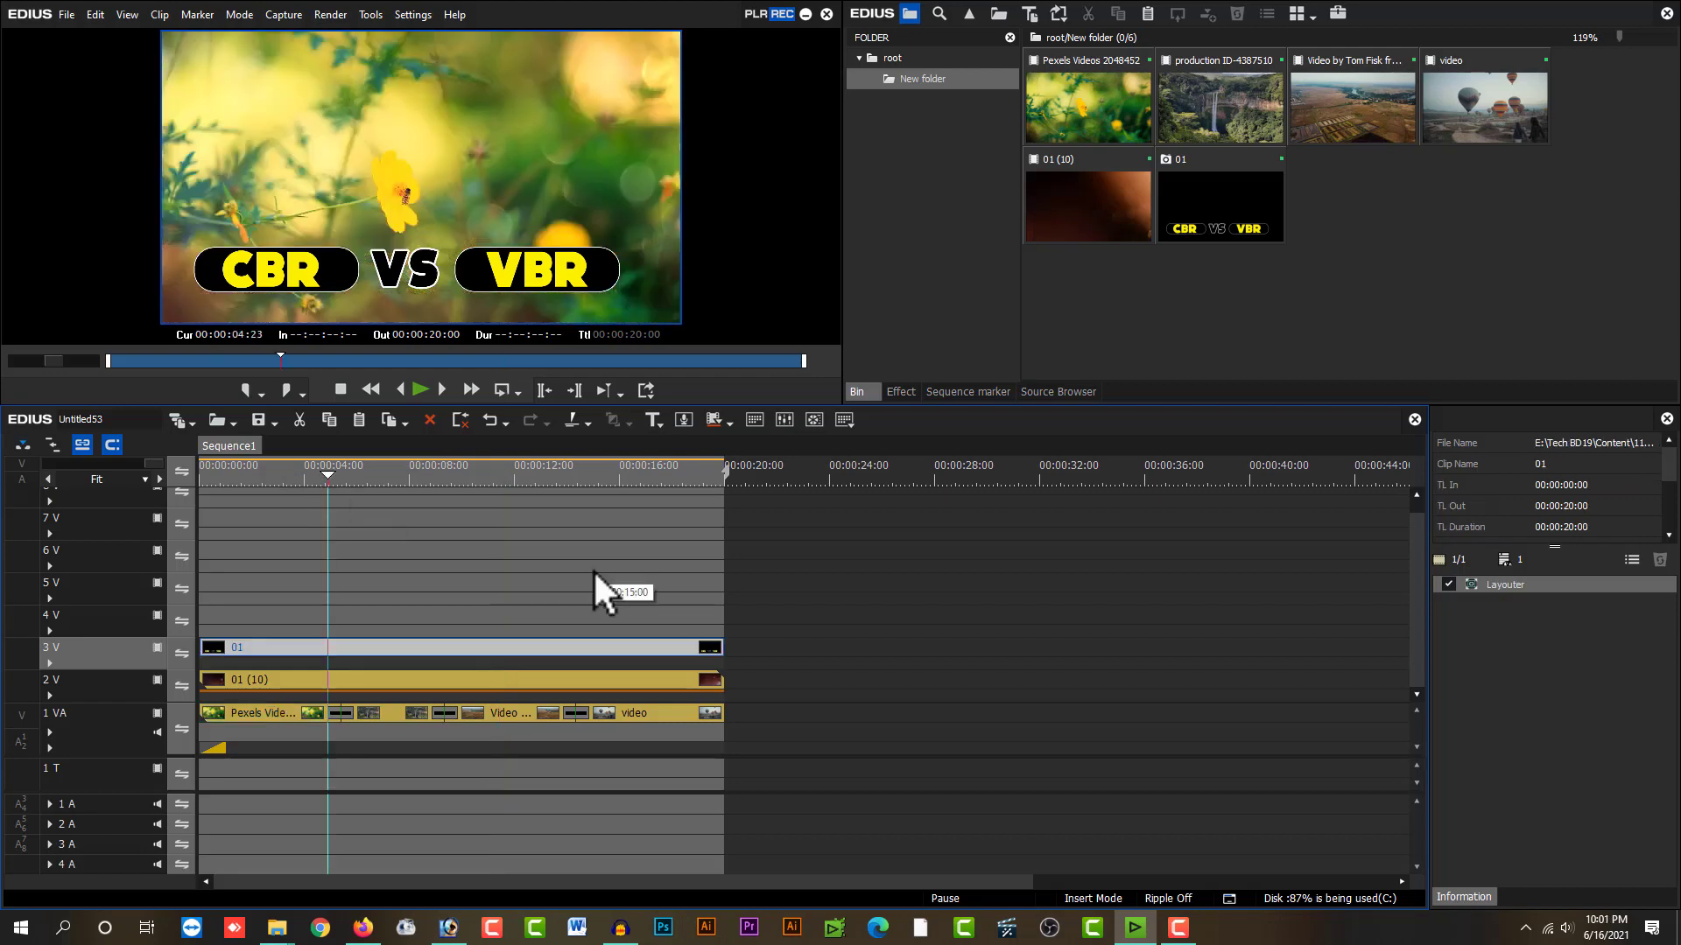
left_click_drag(591, 569, 266, 743)
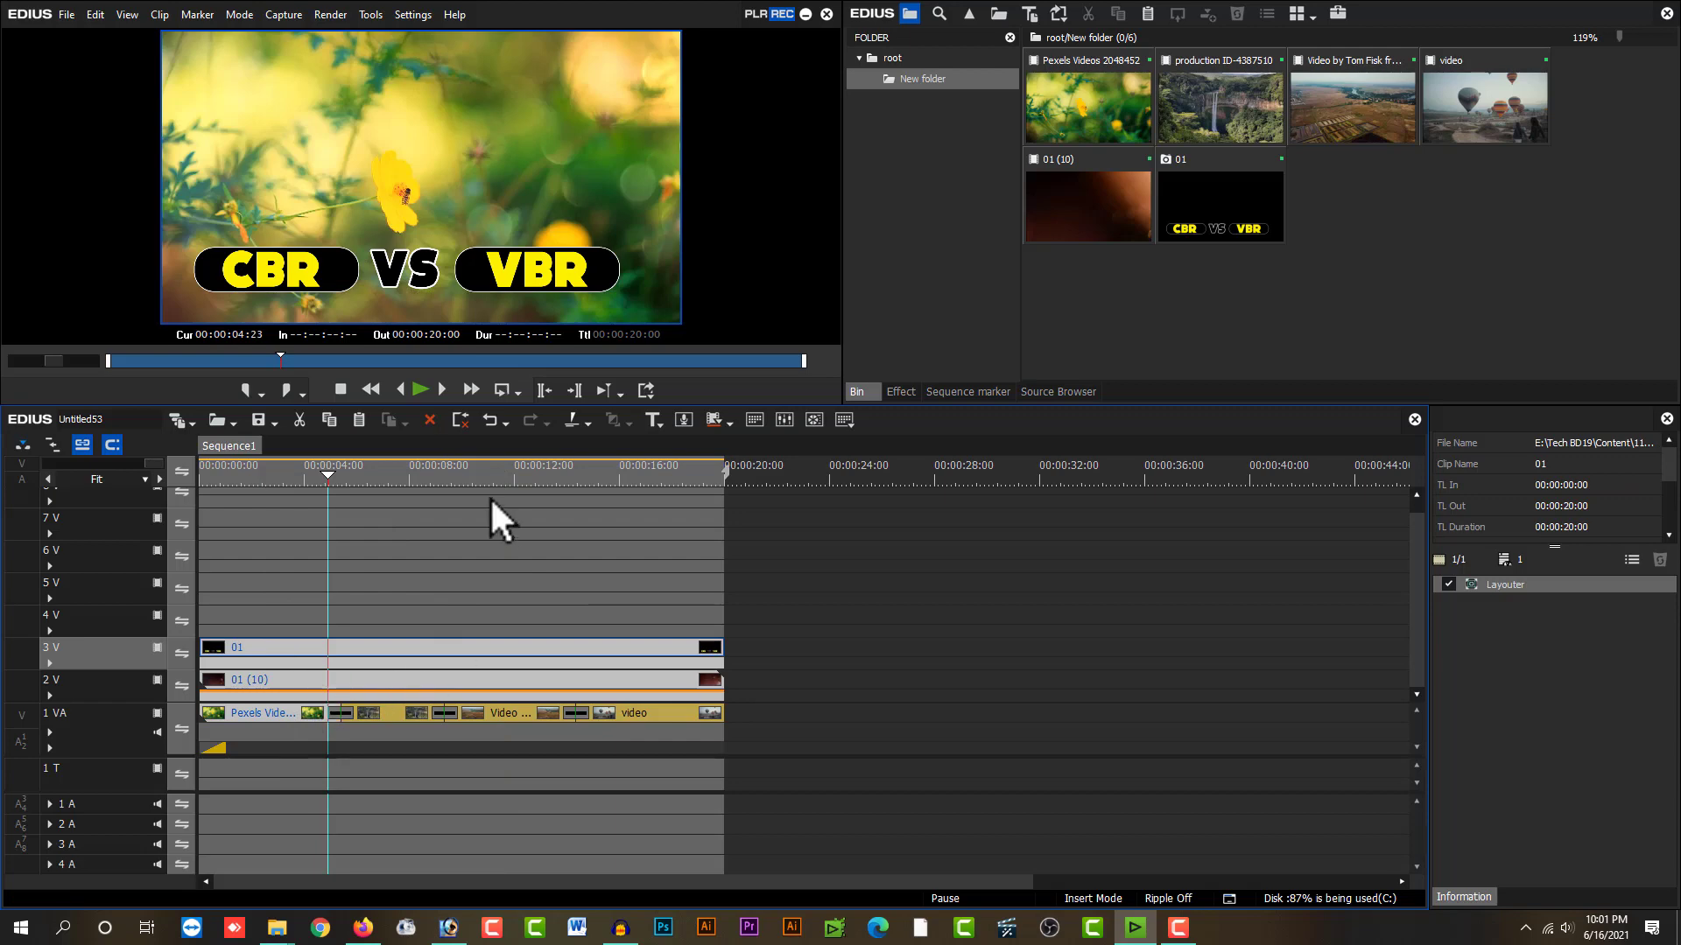
left_click_drag(354, 477, 575, 490)
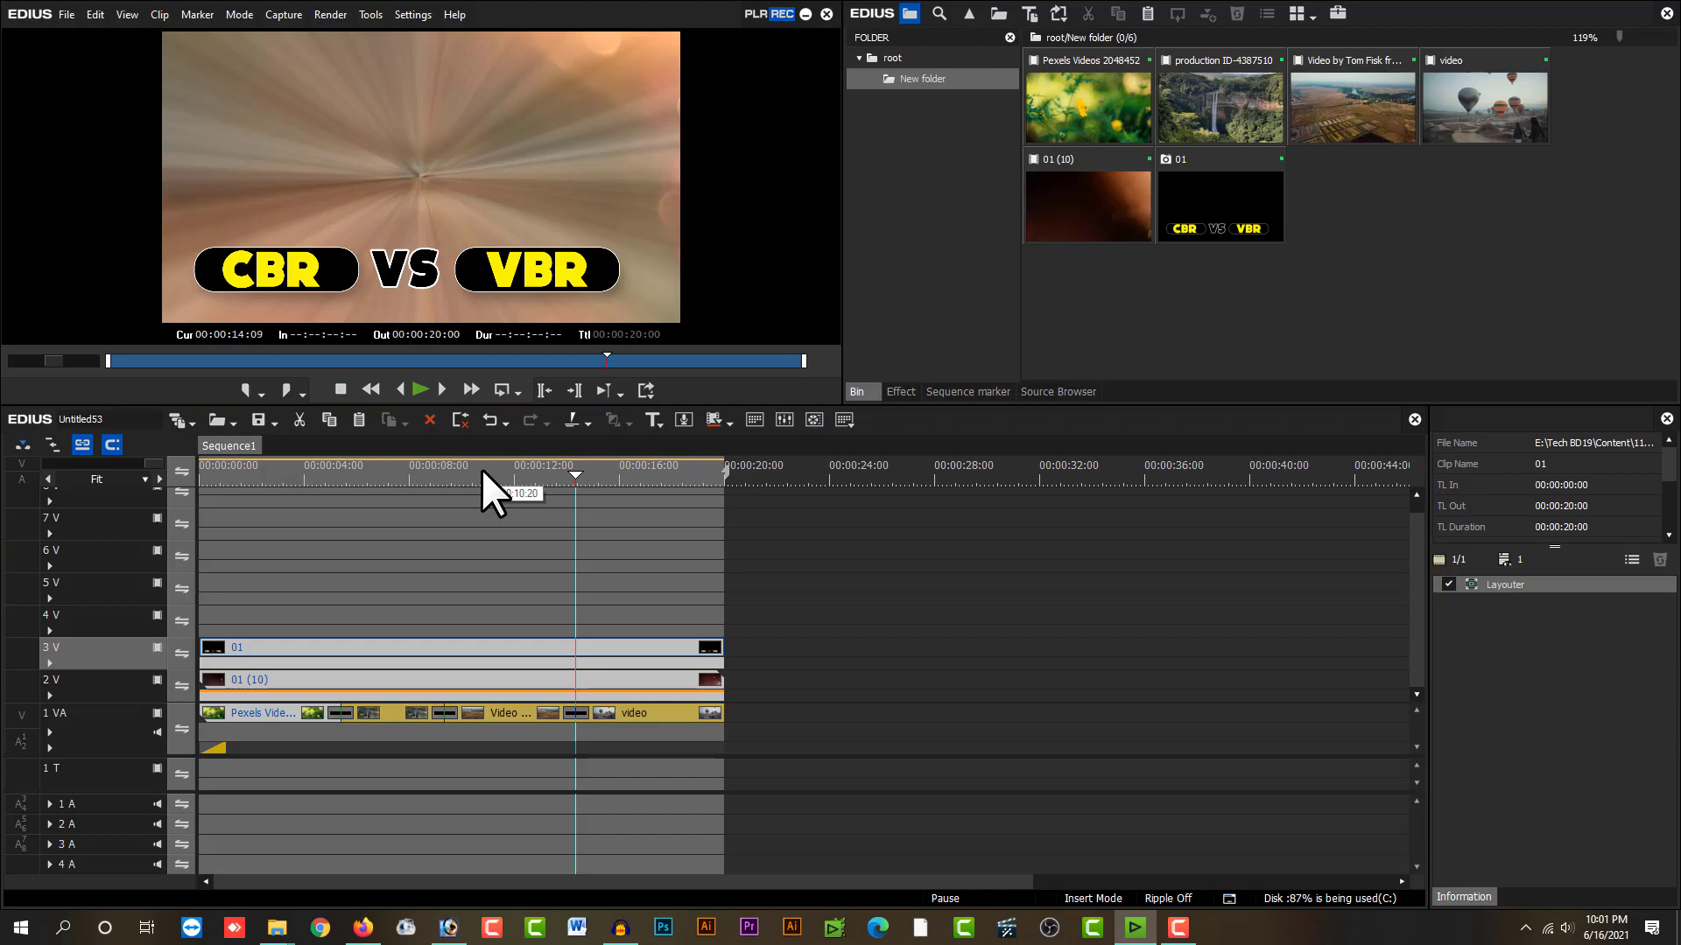
- Start a file export of Sequence1 with the H.264/AVC exporter
key("F11")
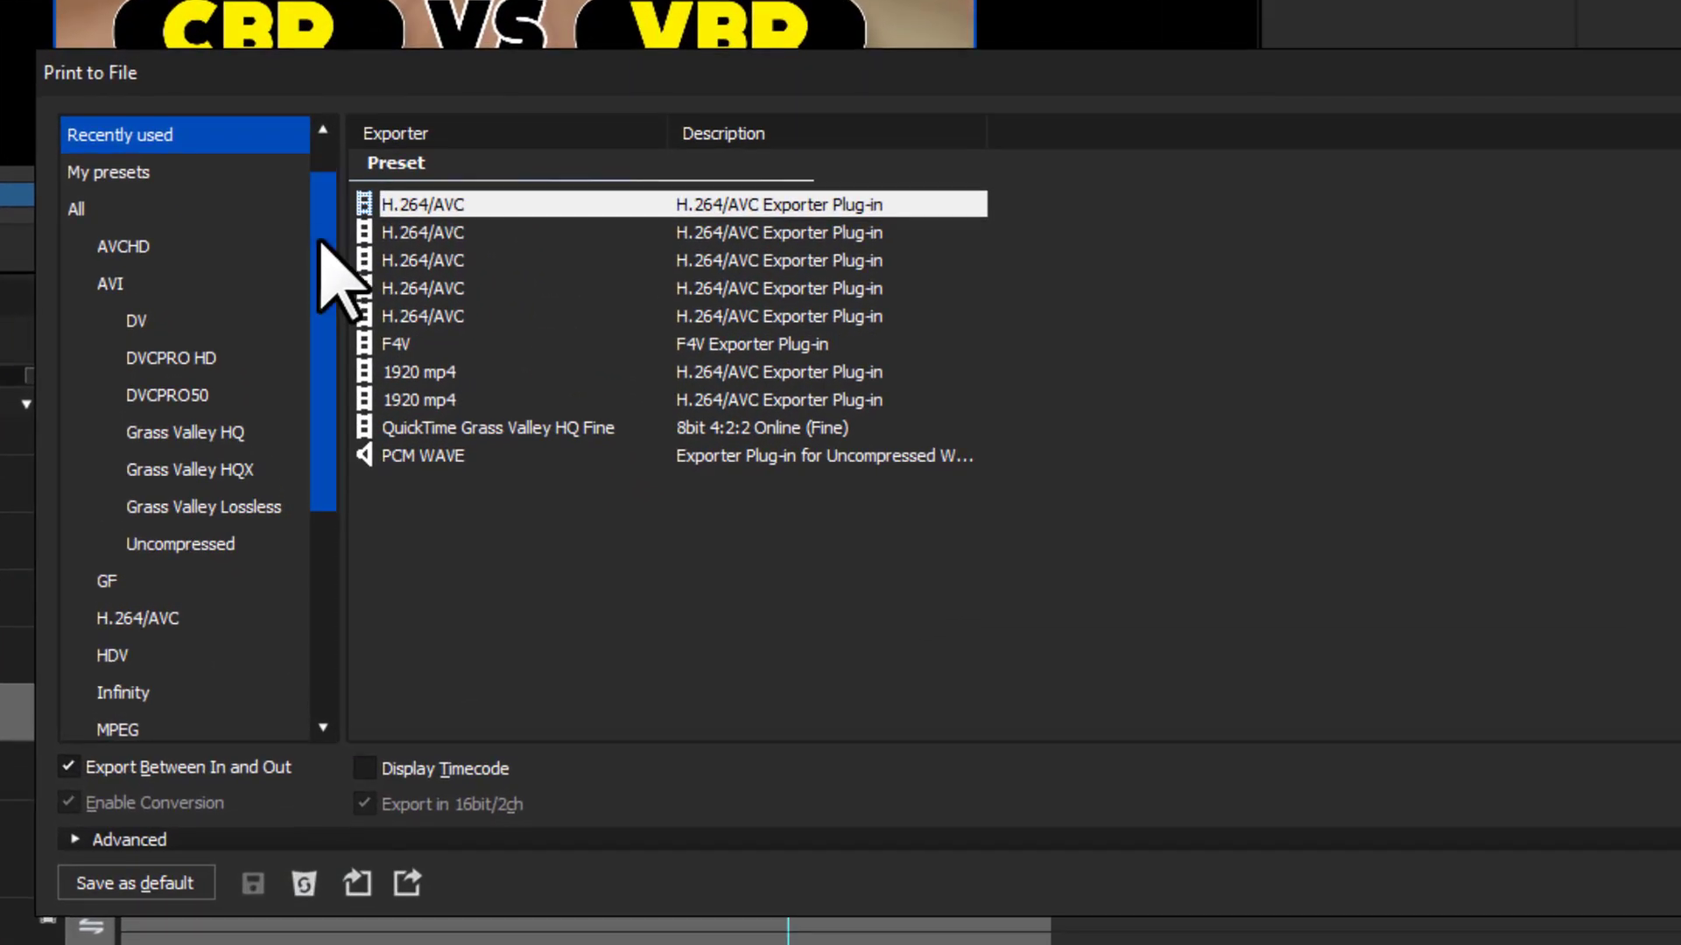
left_click_drag(320, 245, 319, 339)
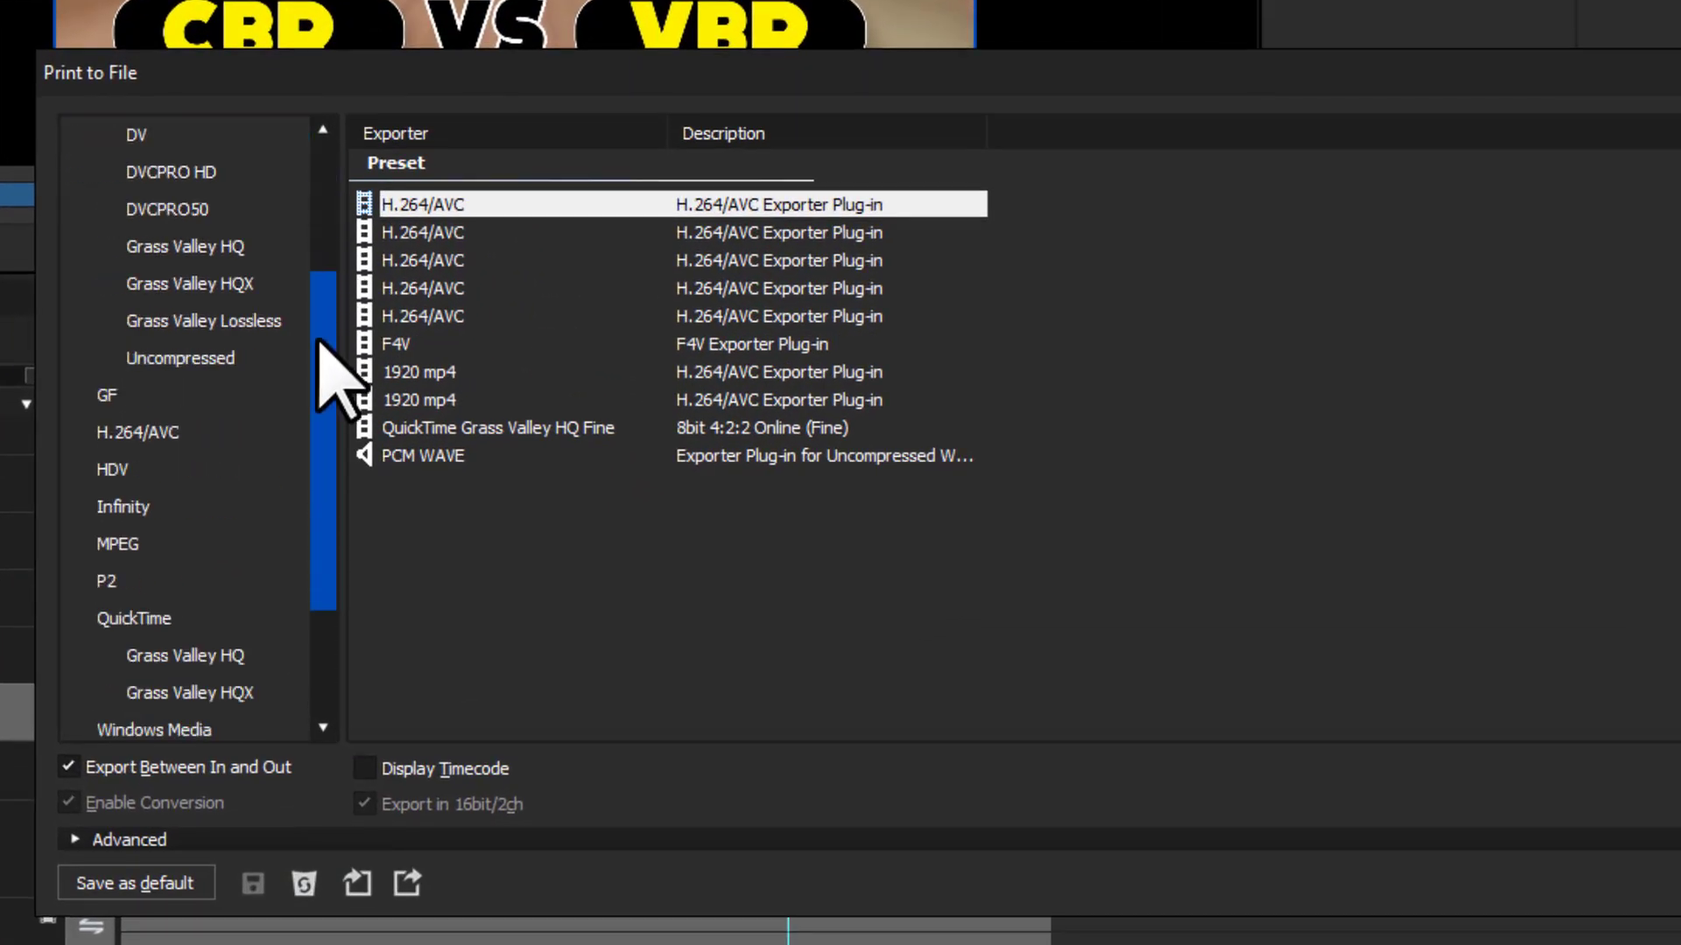
left_click(165, 432)
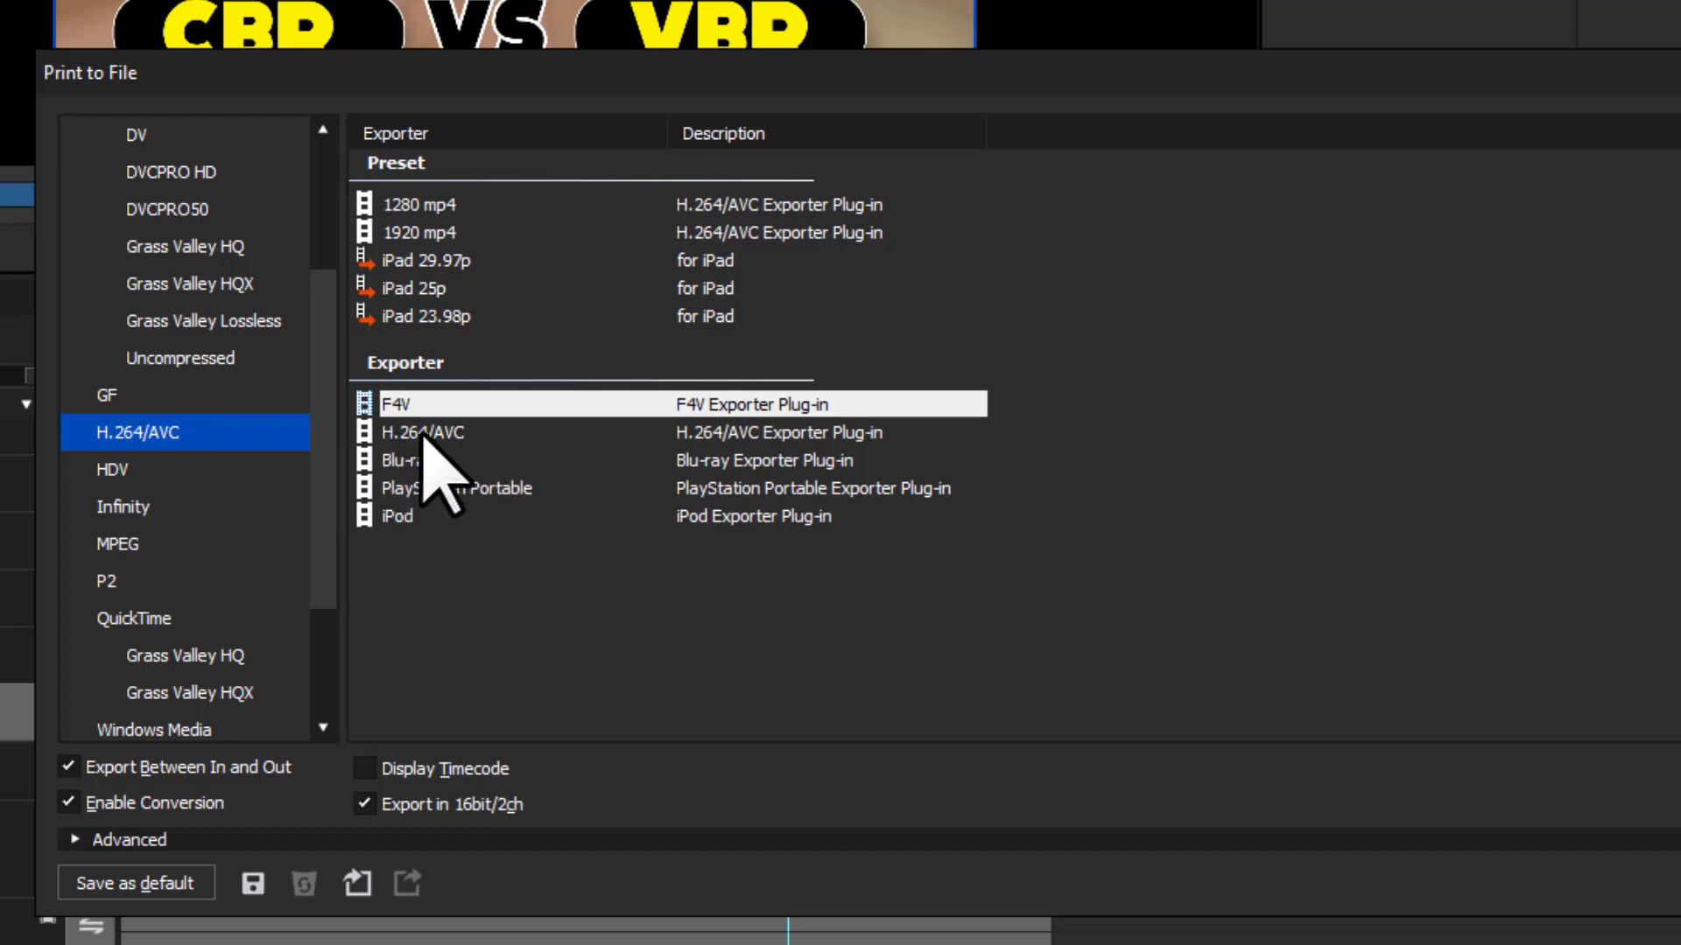
left_click(392, 437)
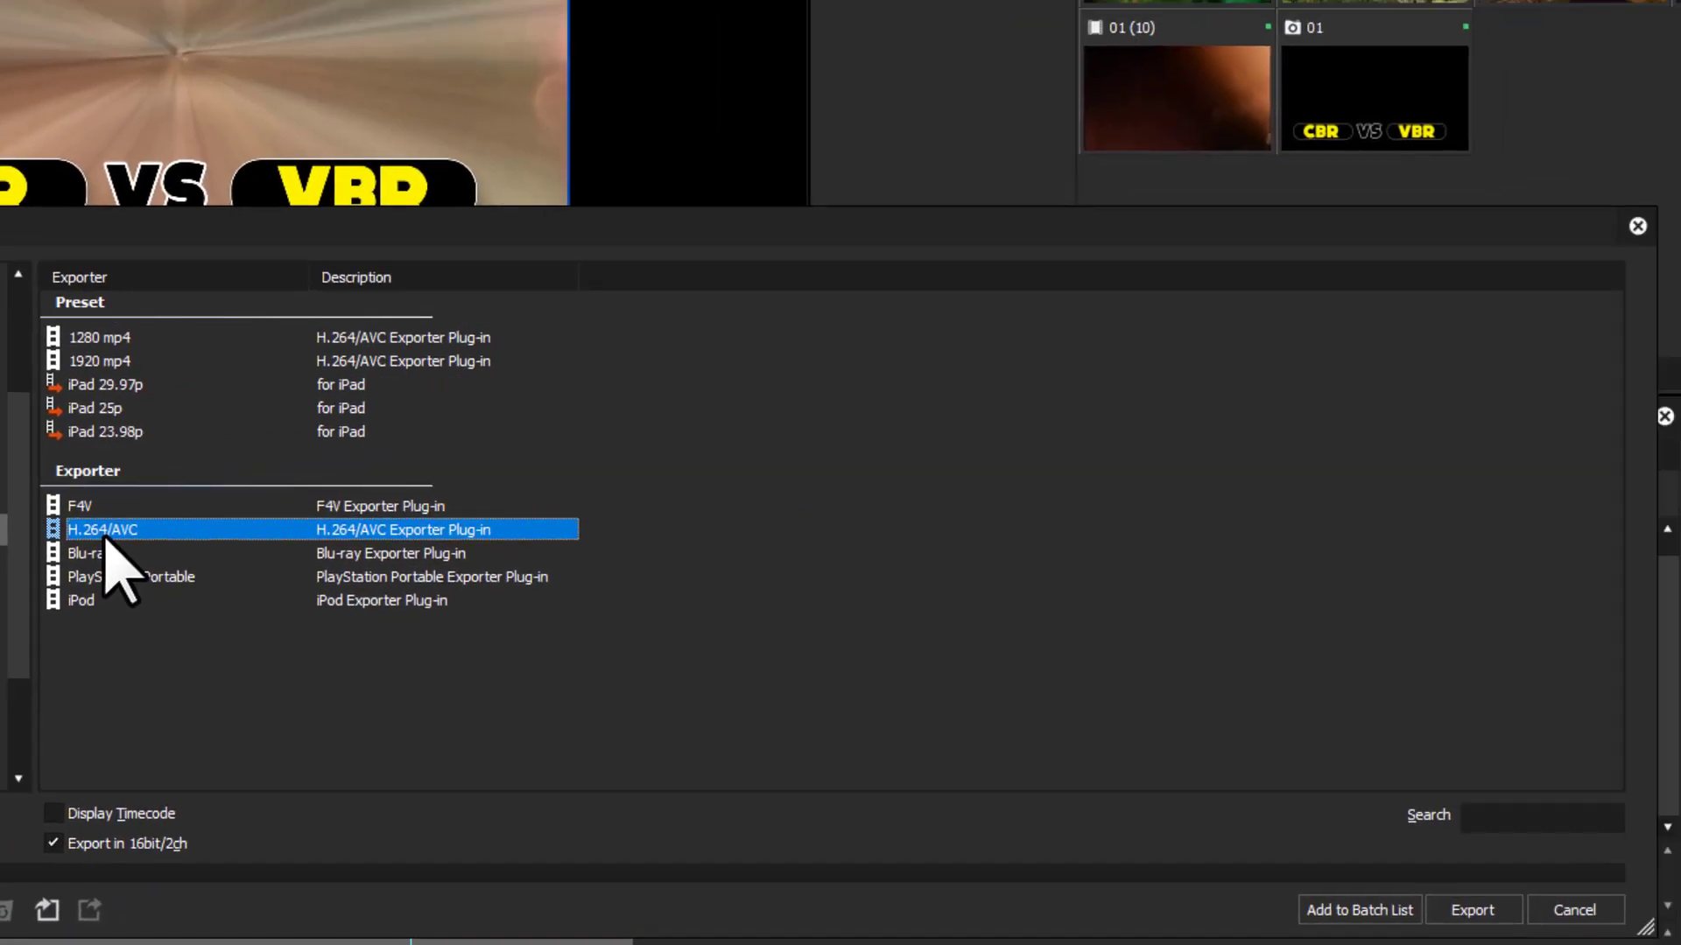
double_click(427, 438)
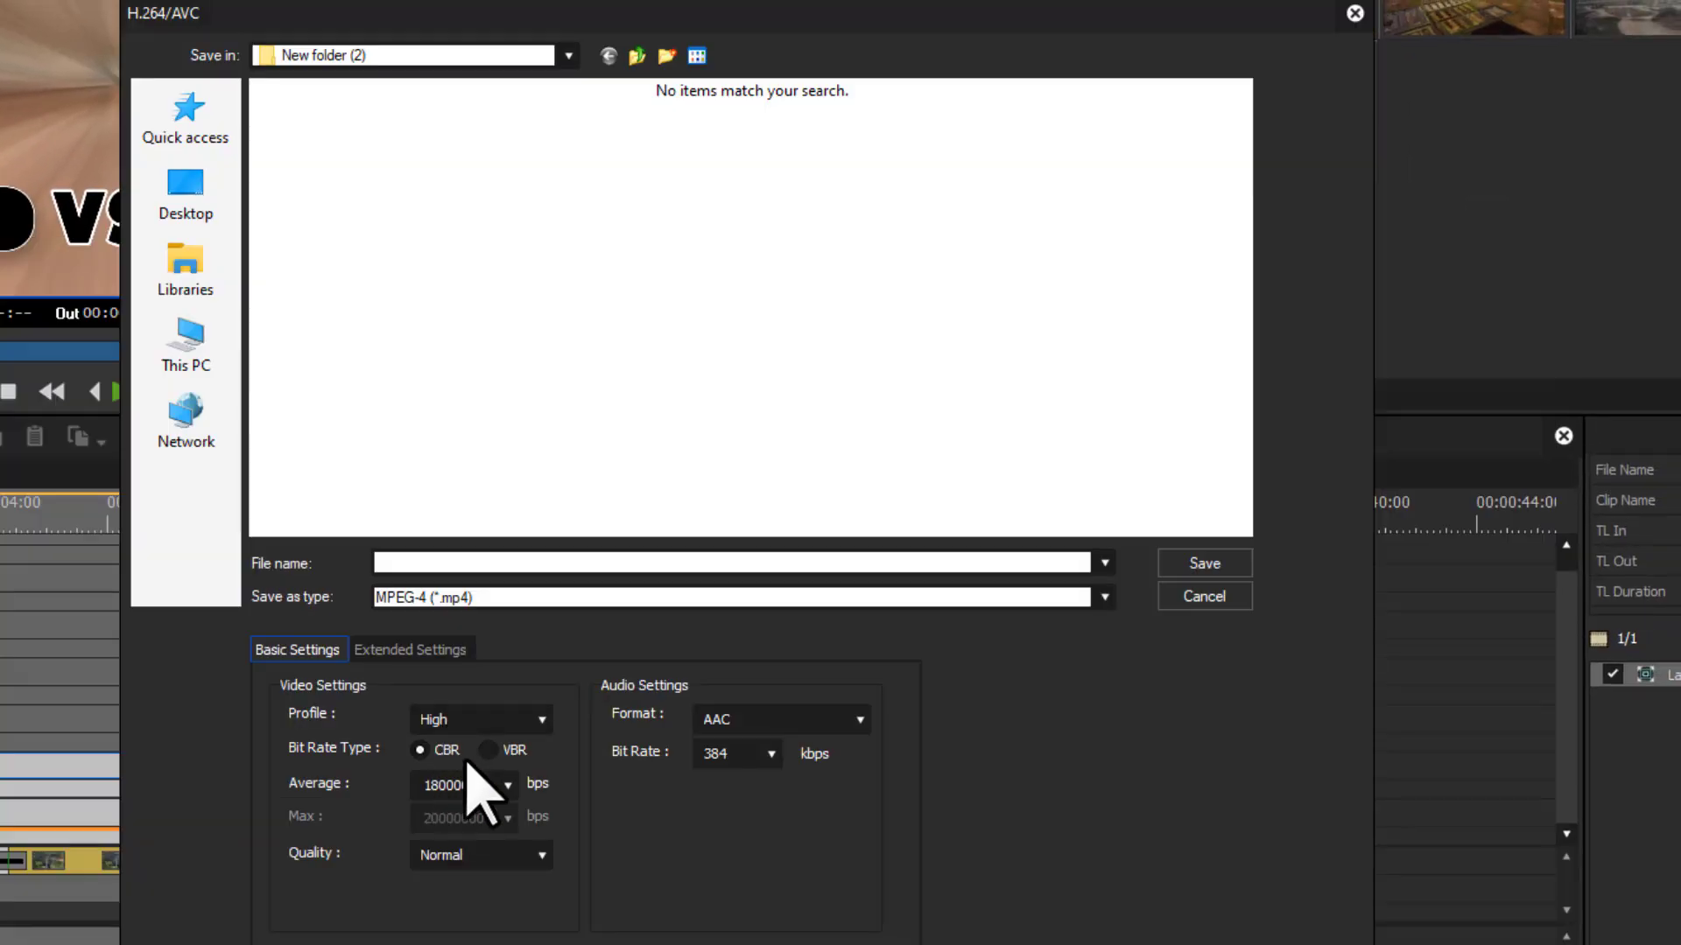
- Name the export file "CBR 1" and save it as an MPEG-4 video
left_click(473, 560)
type("CBR ")
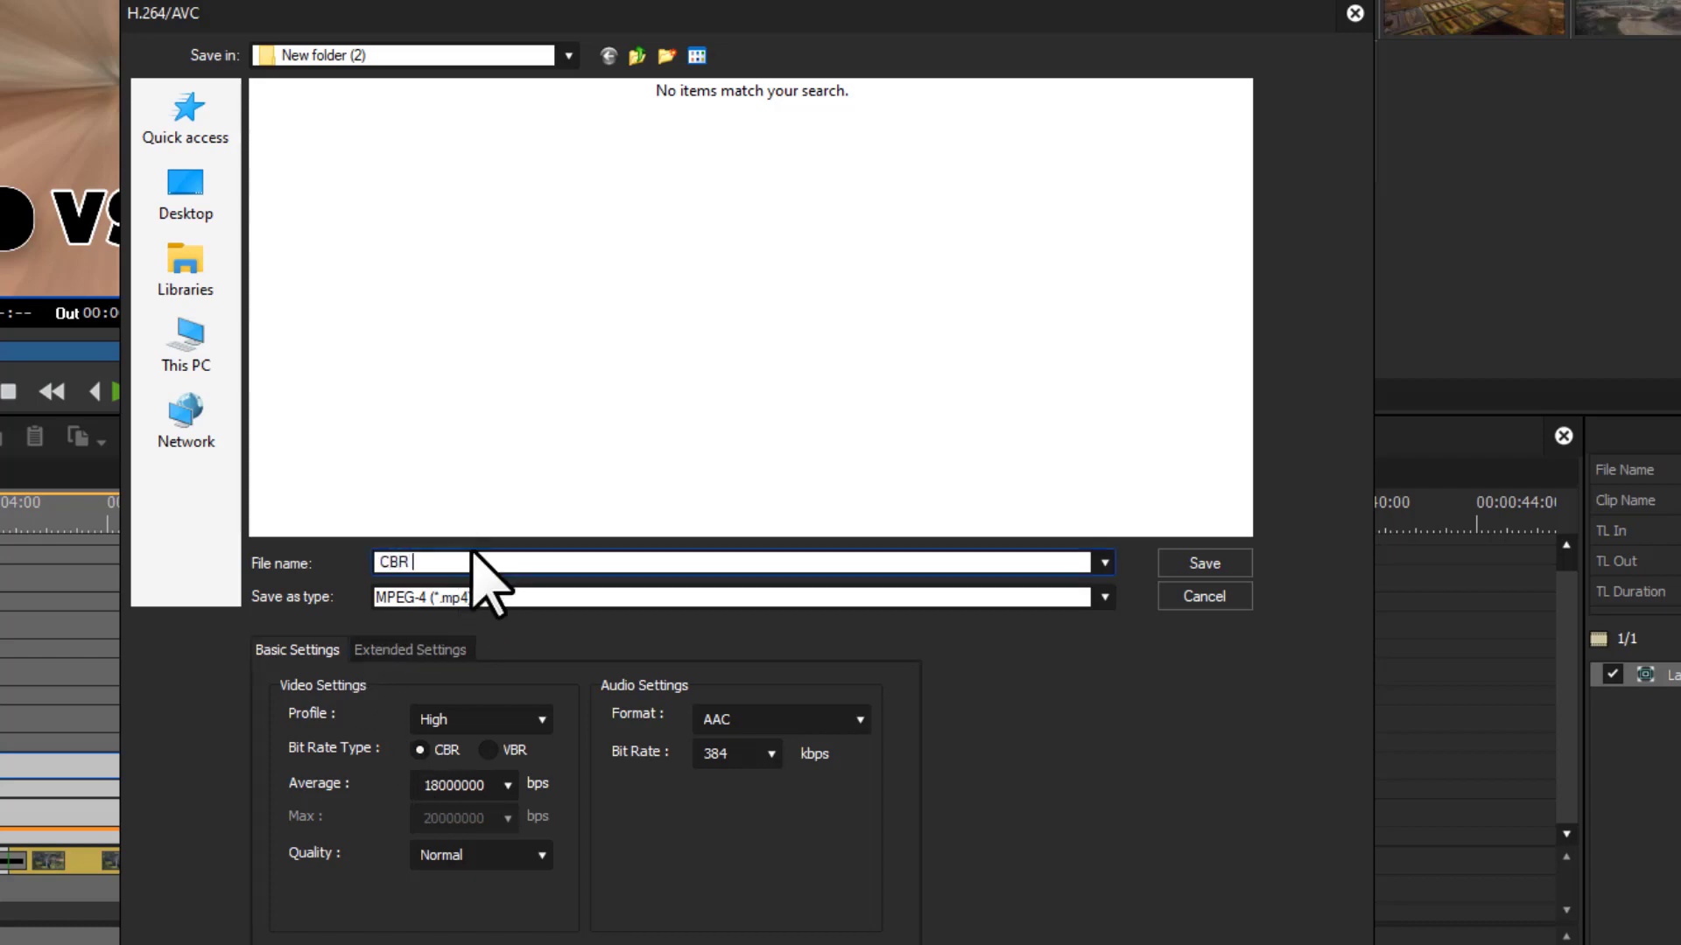
type("1")
left_click(1193, 560)
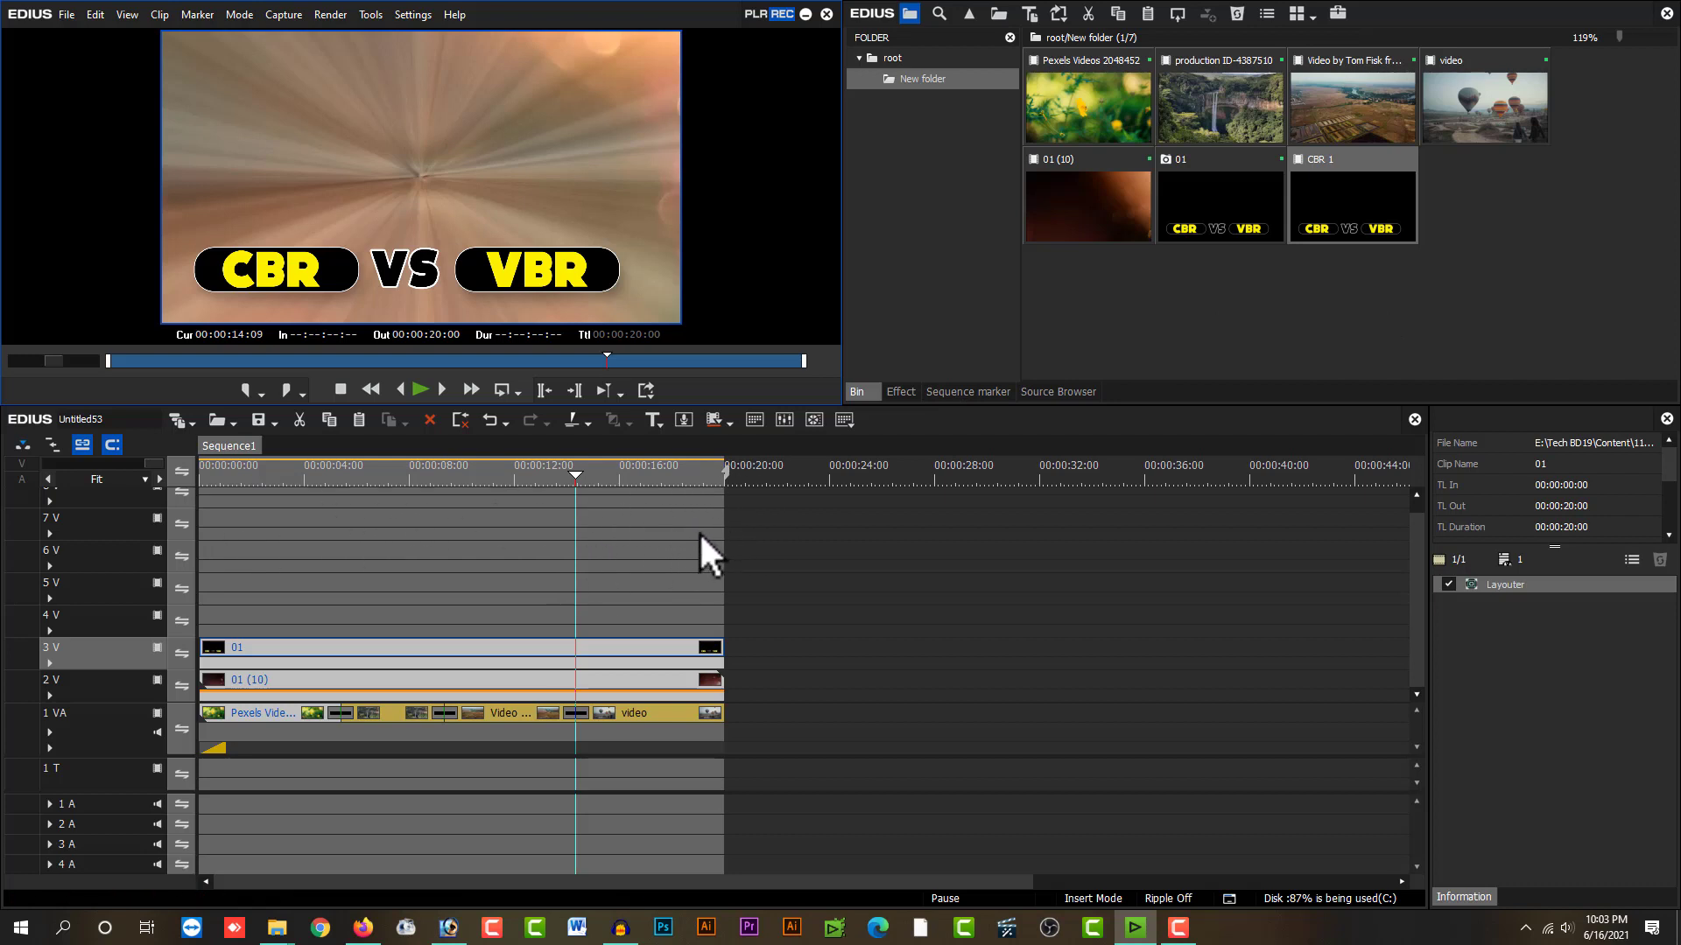
- Create a second sequence and add a white Color Matte clip to the bin
left_click(176, 420)
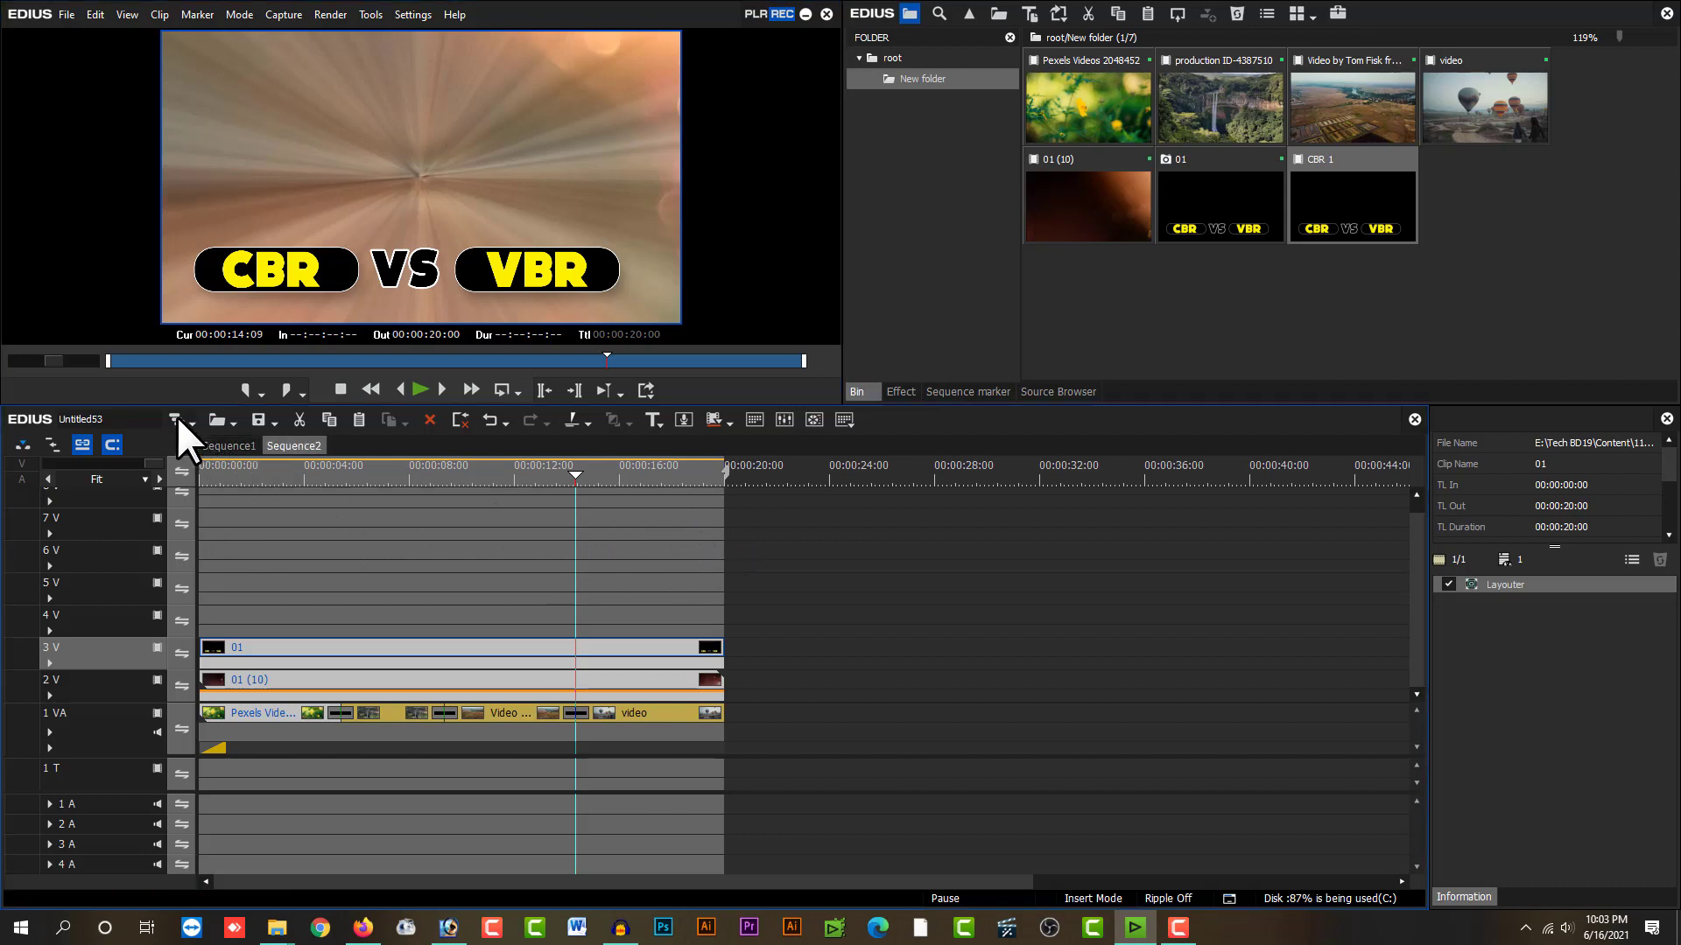
right_click(1643, 194)
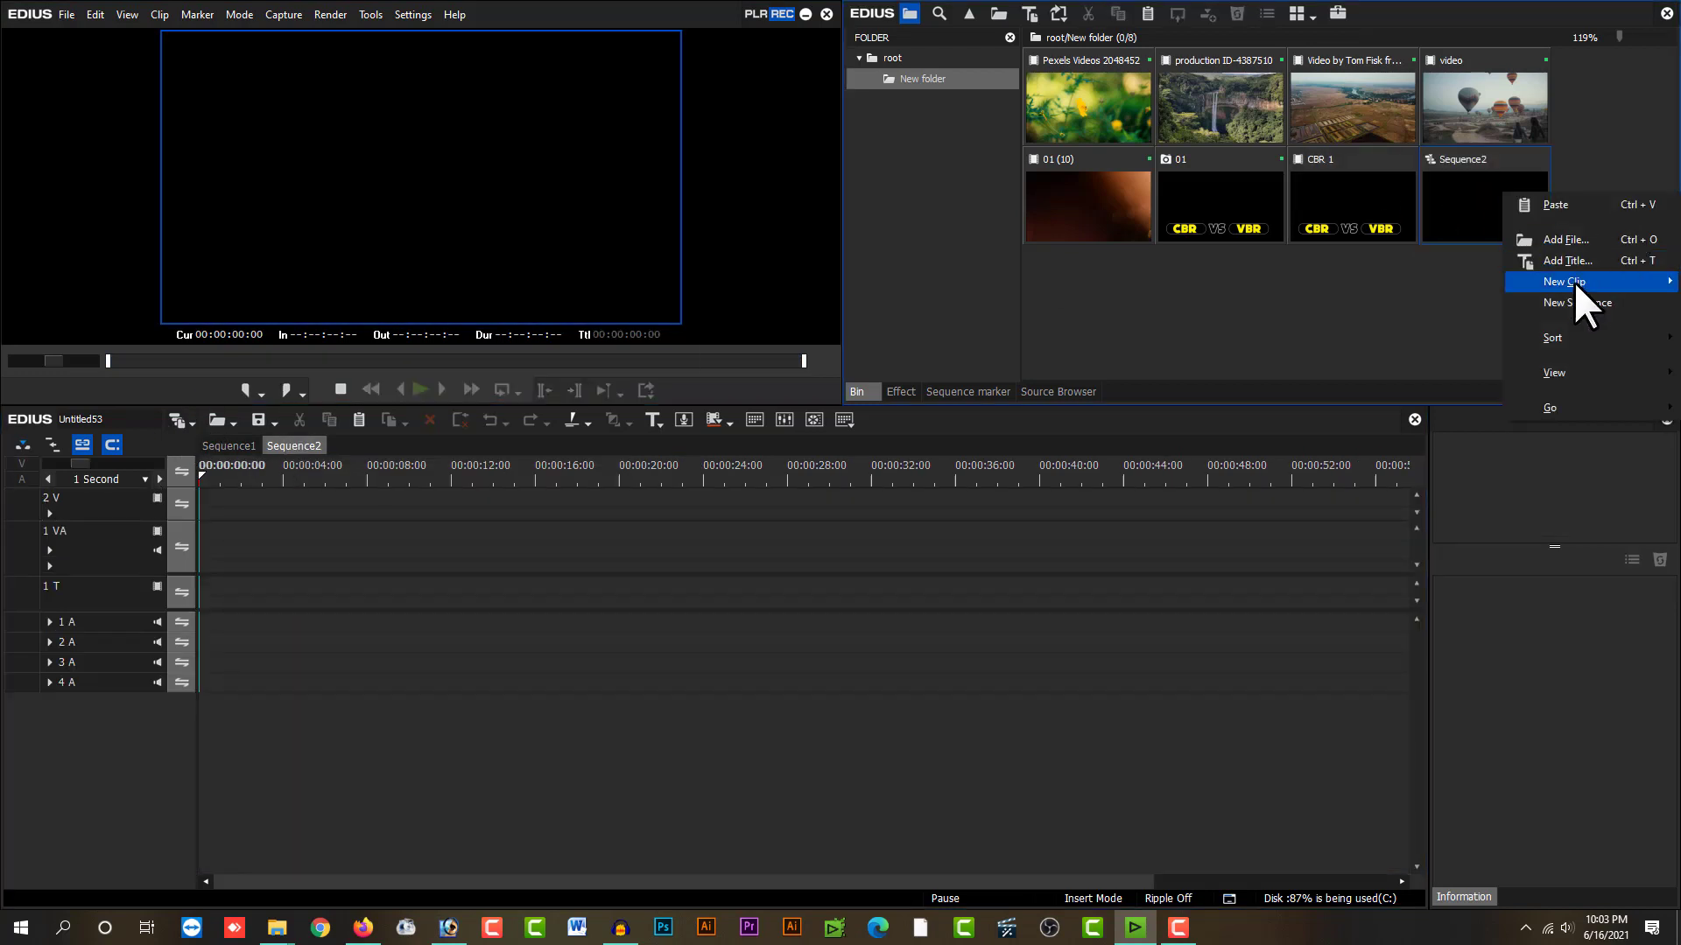
mouse_move(1579, 286)
left_click(1461, 302)
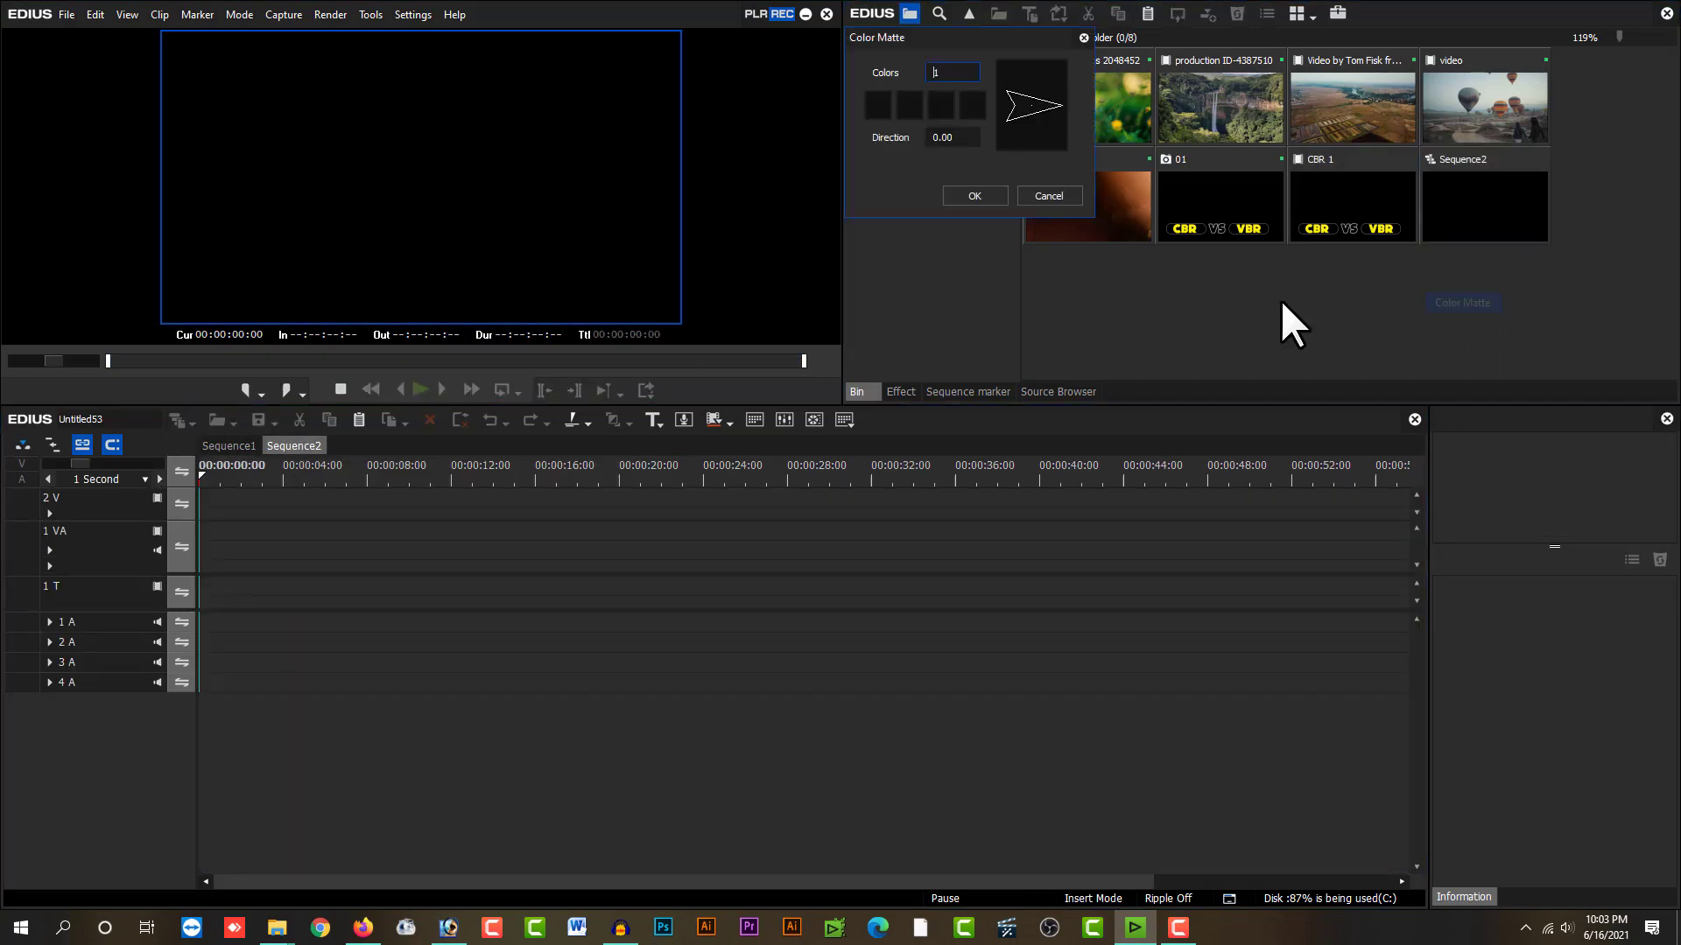
left_click(882, 105)
left_click_drag(1107, 103, 1110, 60)
left_click(1182, 315)
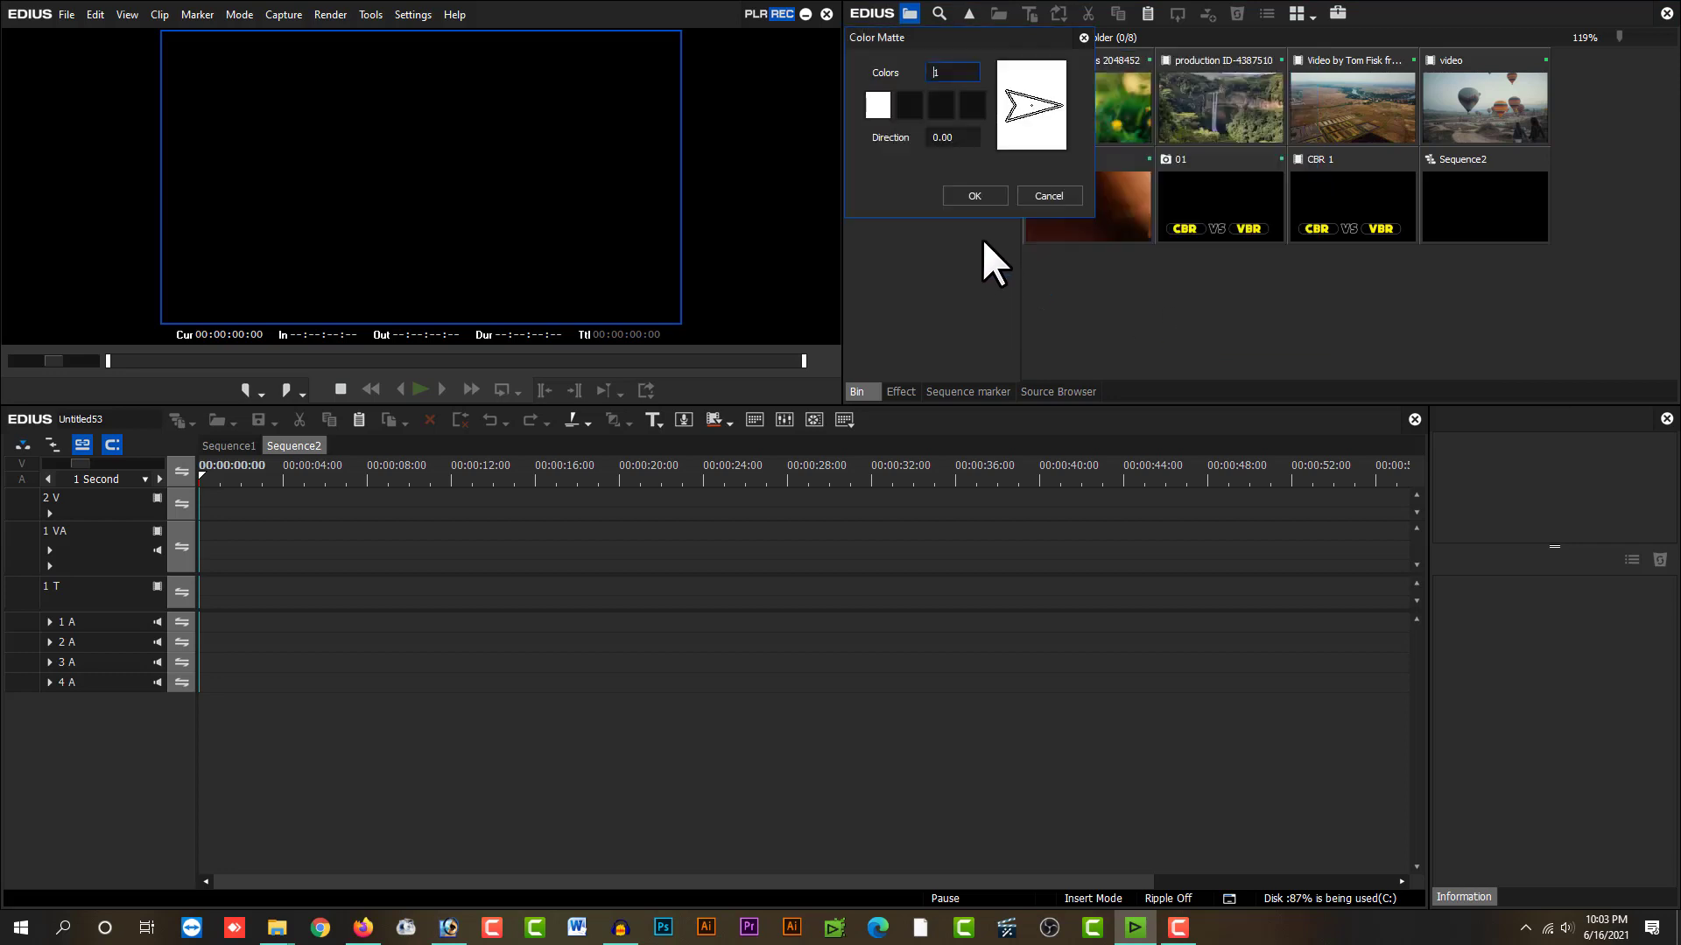
left_click(968, 191)
- Place the white Color Matte on the 2V track and end both the clip and the sequence's Out point at 00:00:20:00
left_click_drag(1059, 312, 616, 476)
left_click(621, 475)
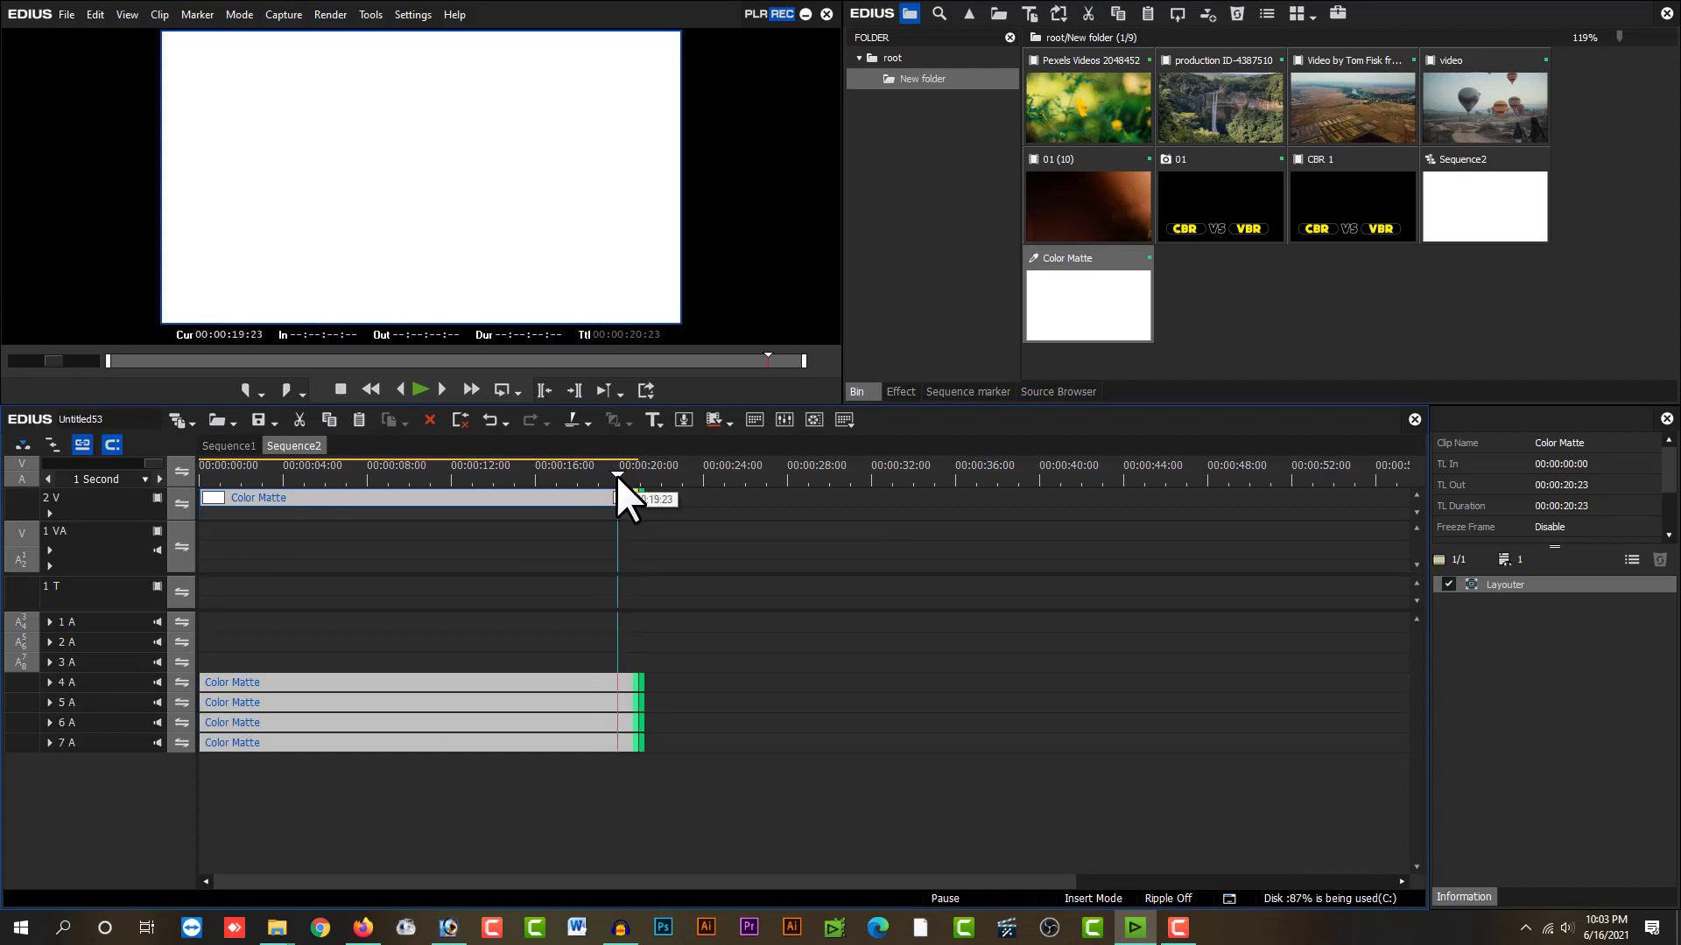
key("m")
key("o")
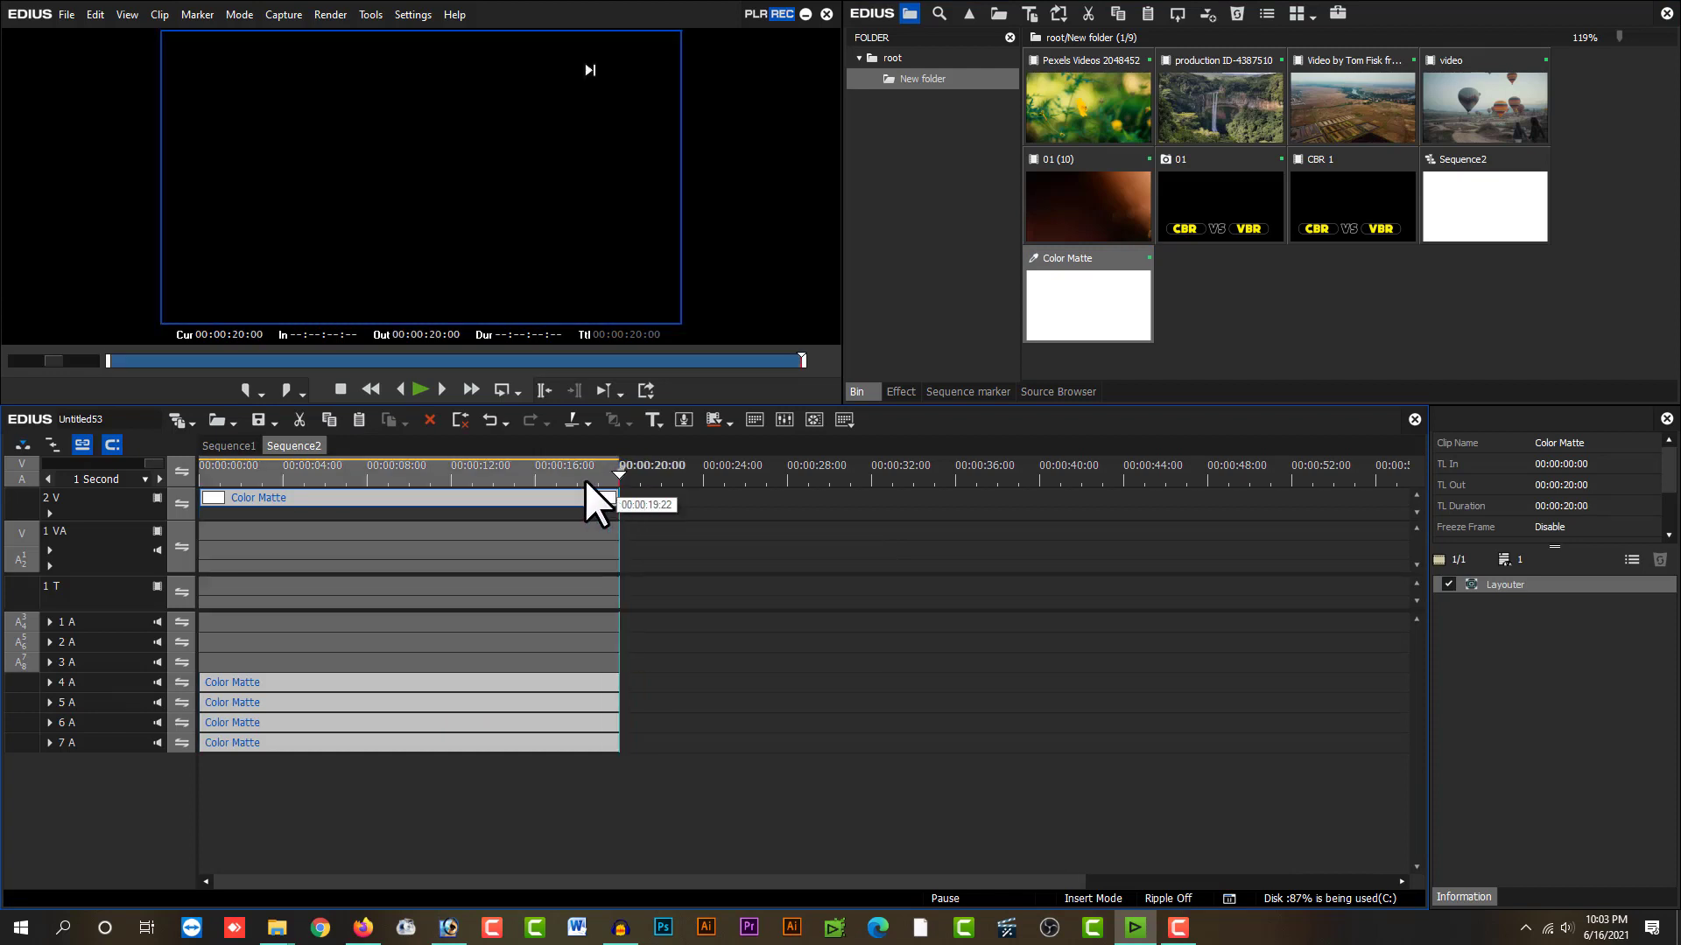
- Compare the matte in Sequence2 with the footage in Sequence1 by scrubbing both timelines
left_click(279, 473)
left_click_drag(278, 475, 373, 487)
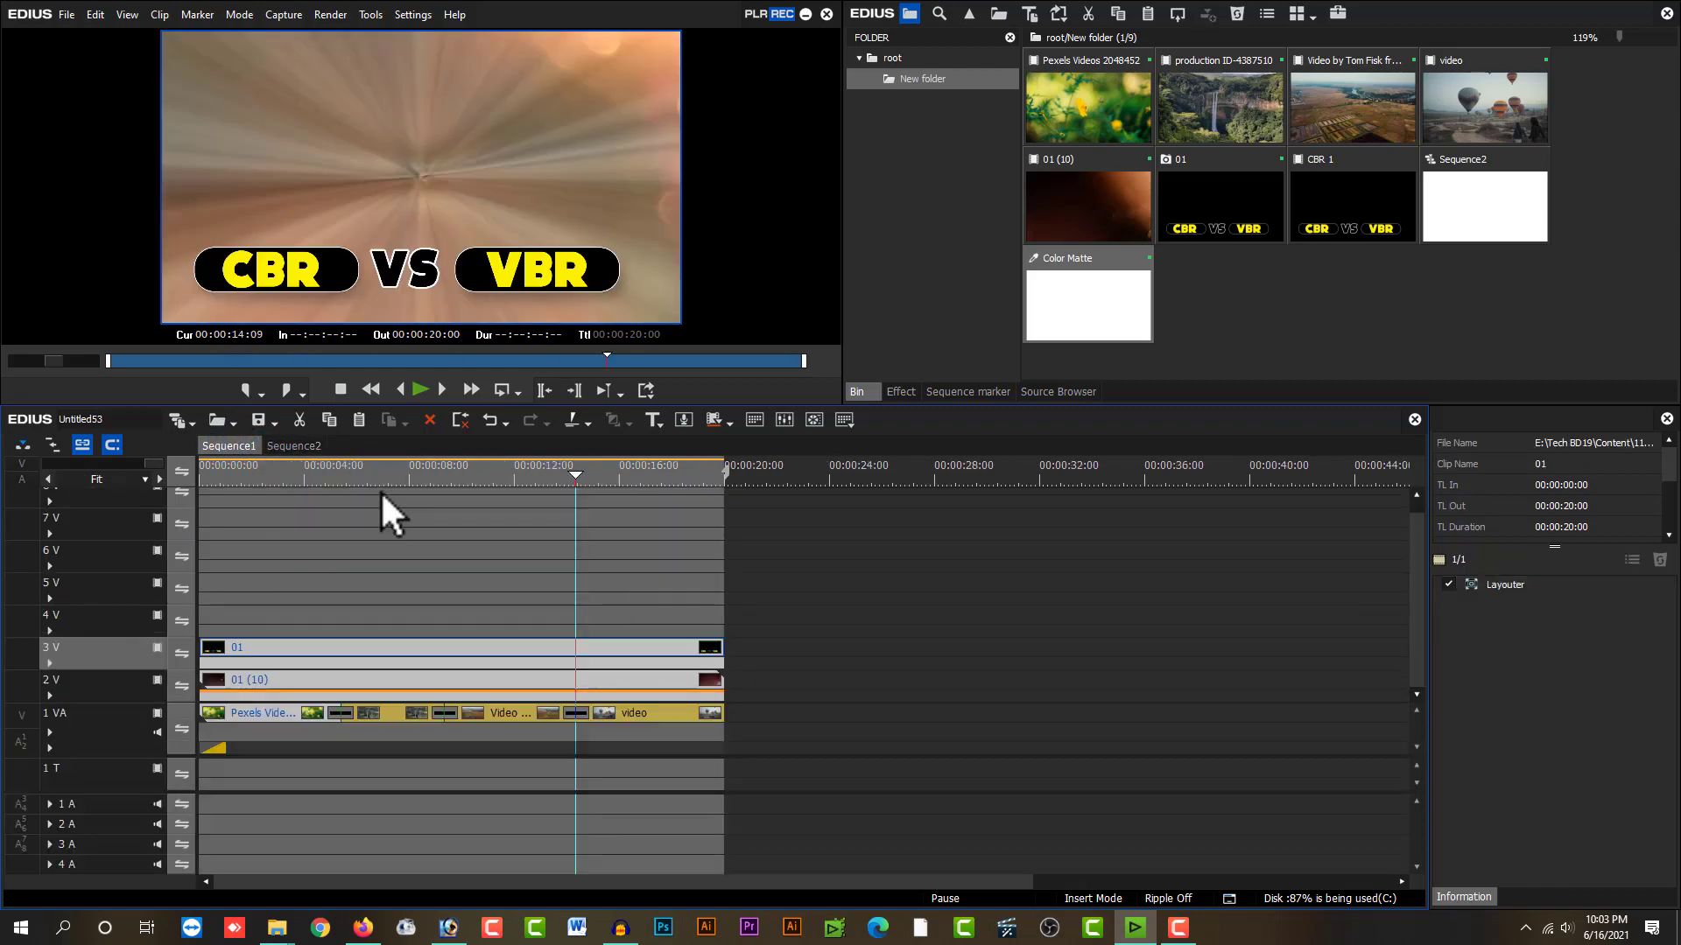
left_click(353, 473)
left_click_drag(354, 470, 713, 527)
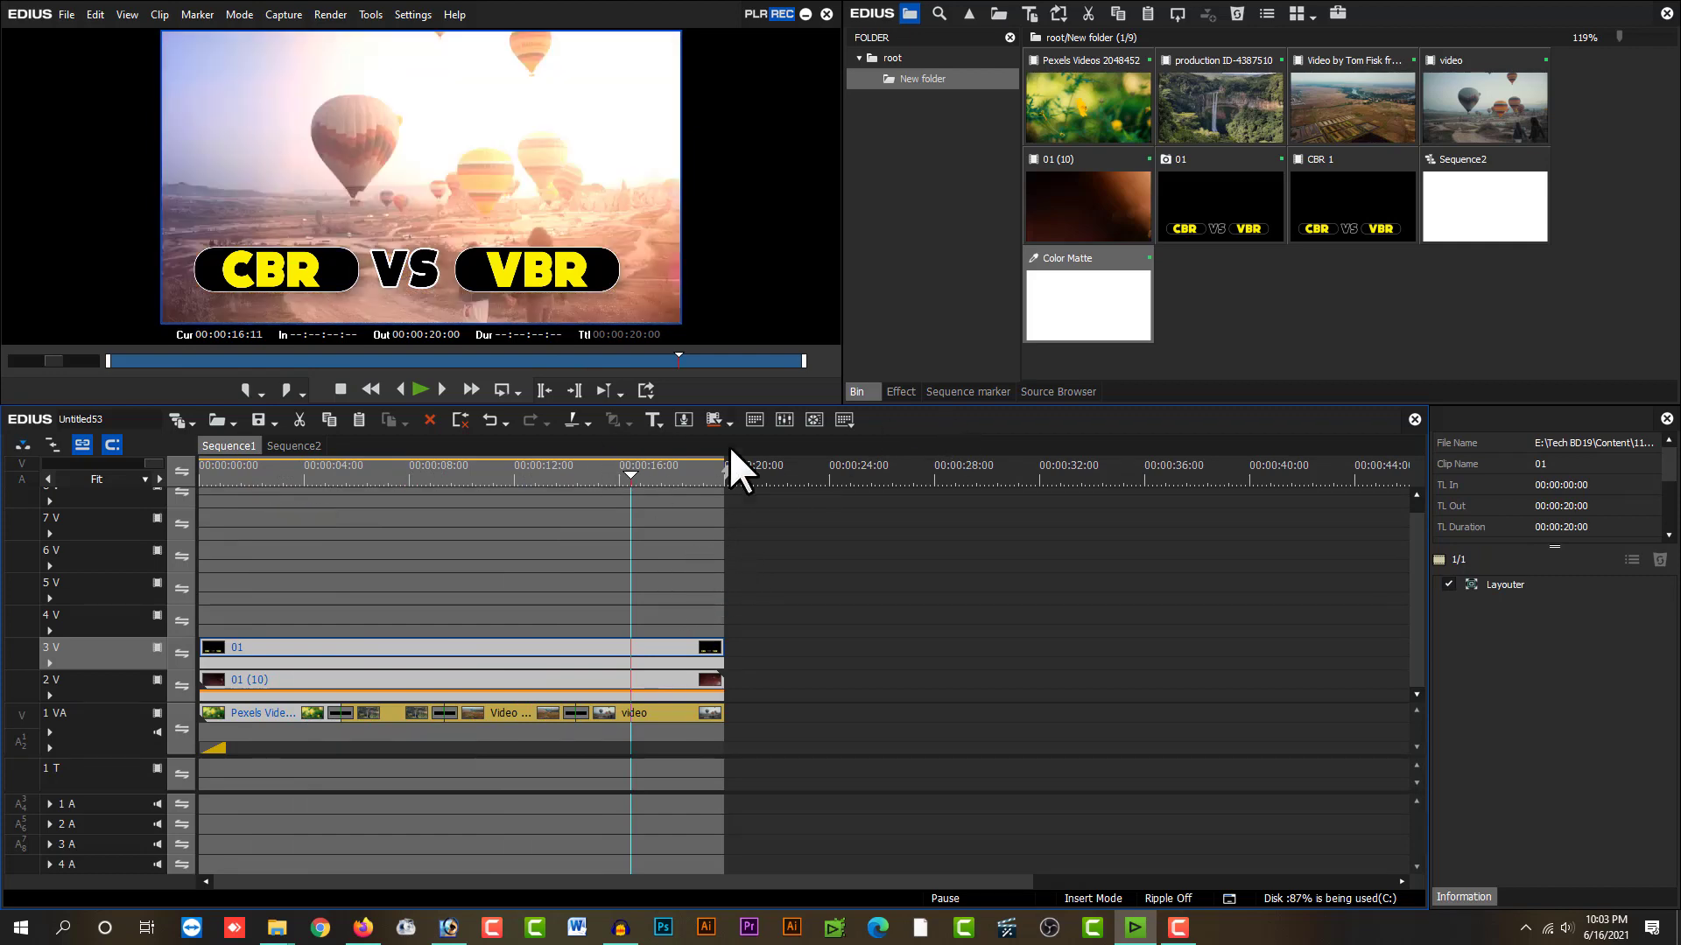
- Return to Sequence2 and start its file export with the H.264/AVC exporter
left_click(294, 446)
left_click(301, 476)
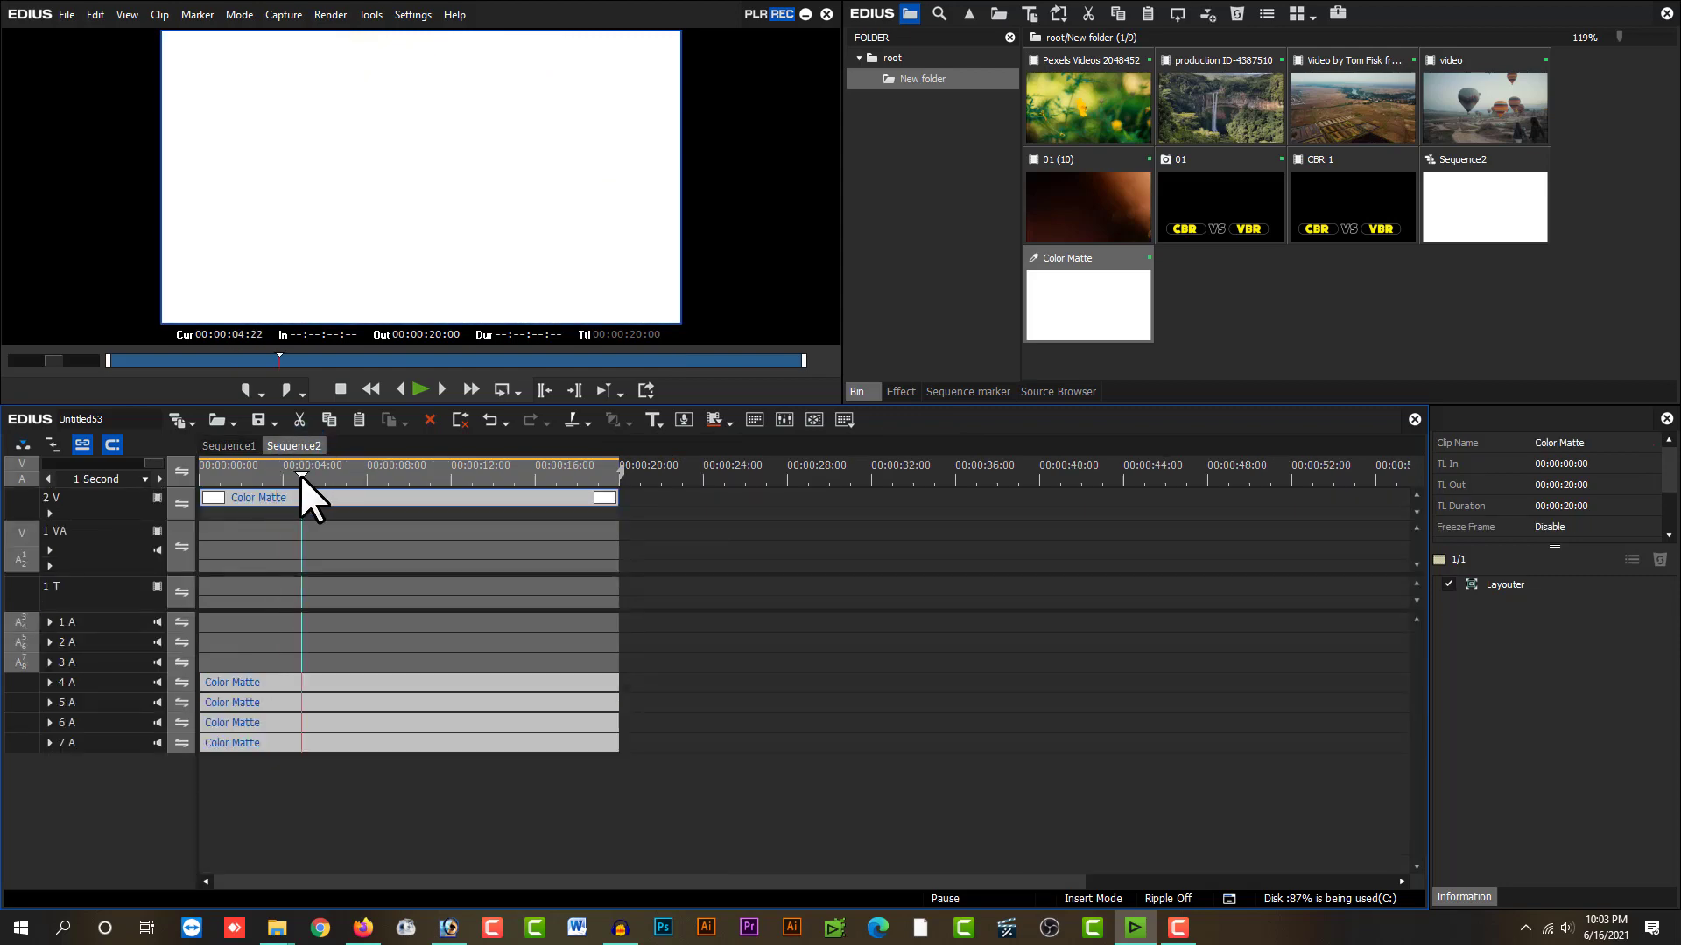
left_click(324, 481)
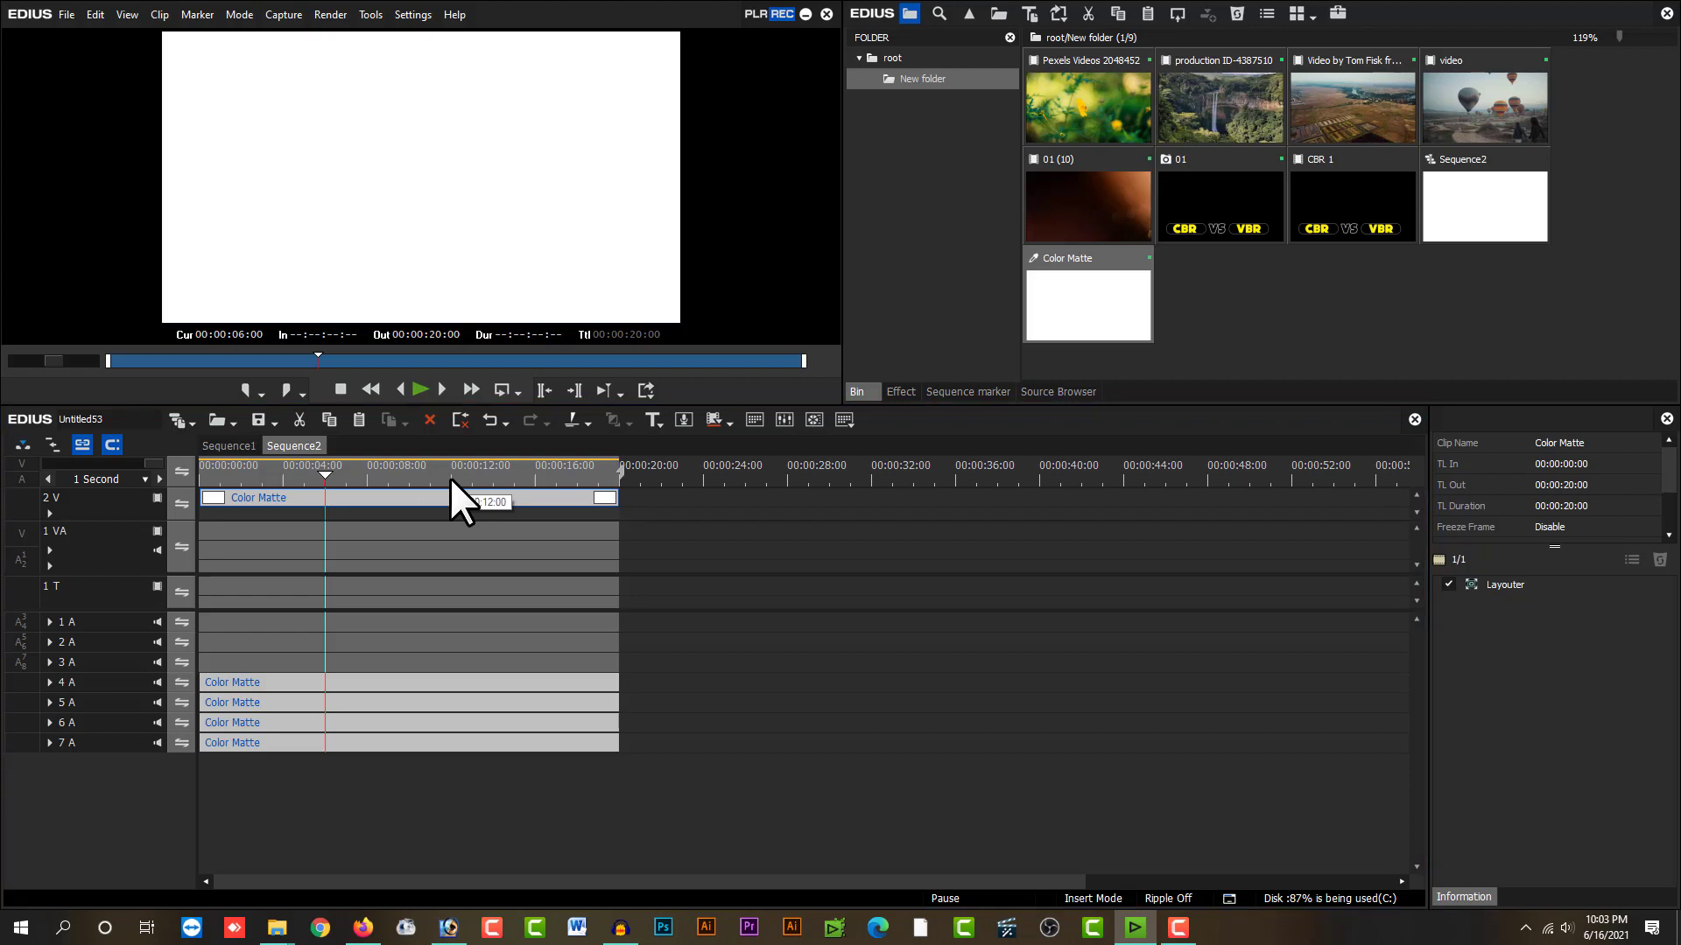
key("F11")
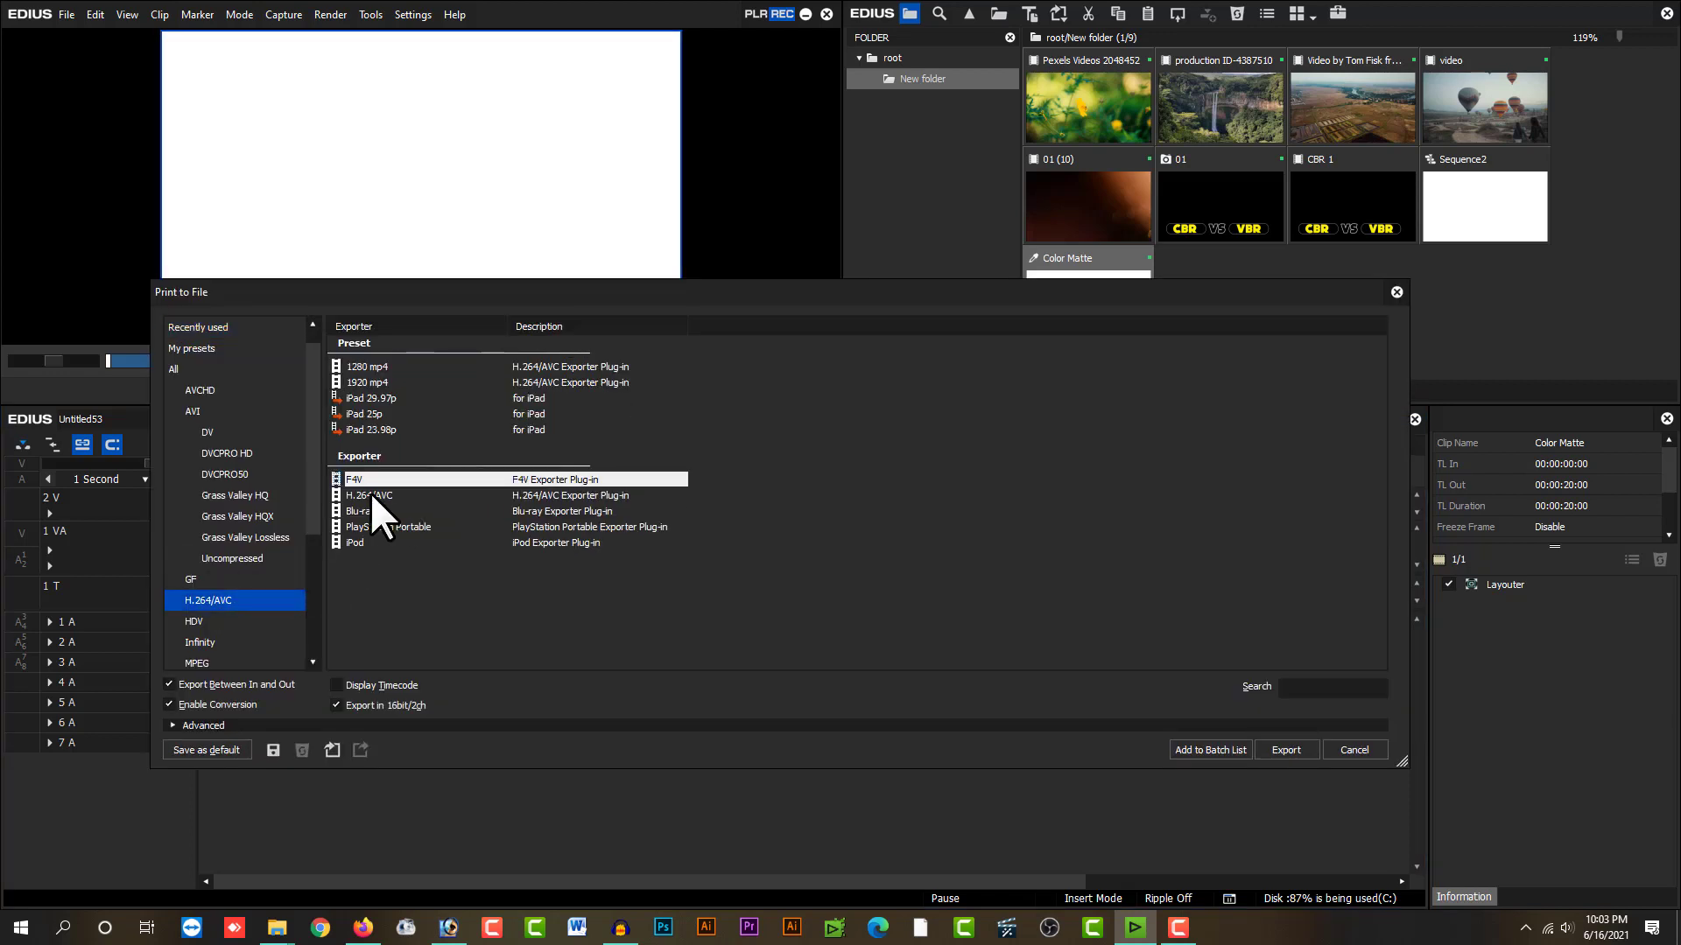
left_click(374, 495)
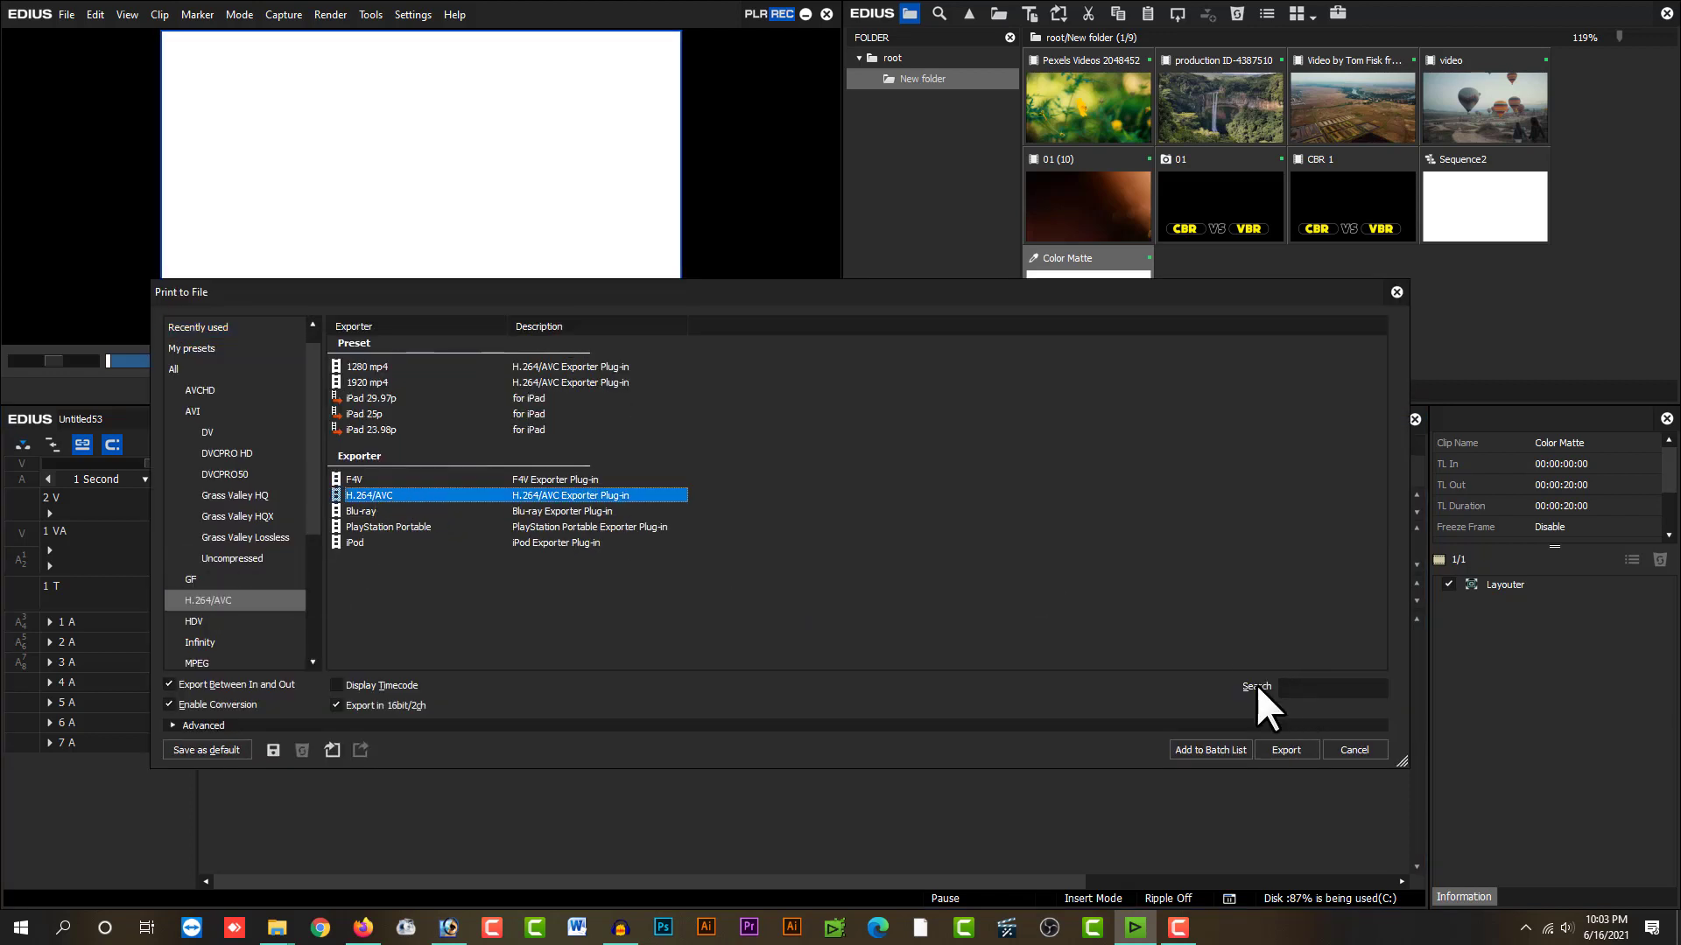
left_click(1296, 750)
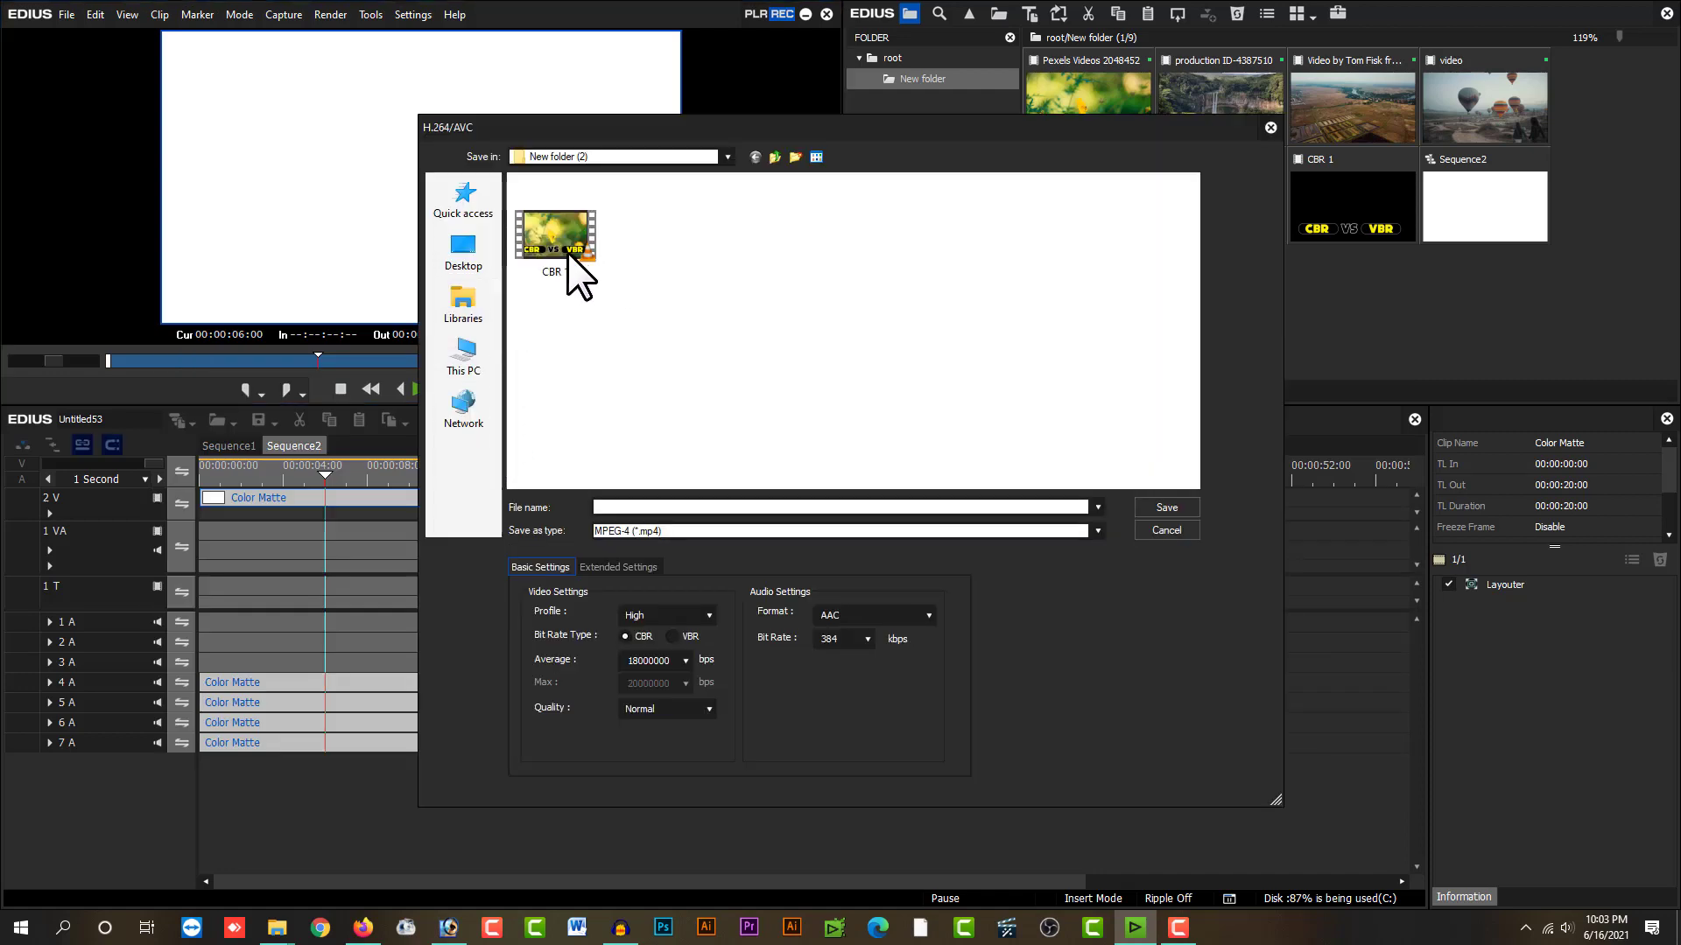
- Name the matte export "CBR 2" and save it in the same folder as "CBR 1"
left_click(564, 245)
left_click(653, 506)
type("CBR")
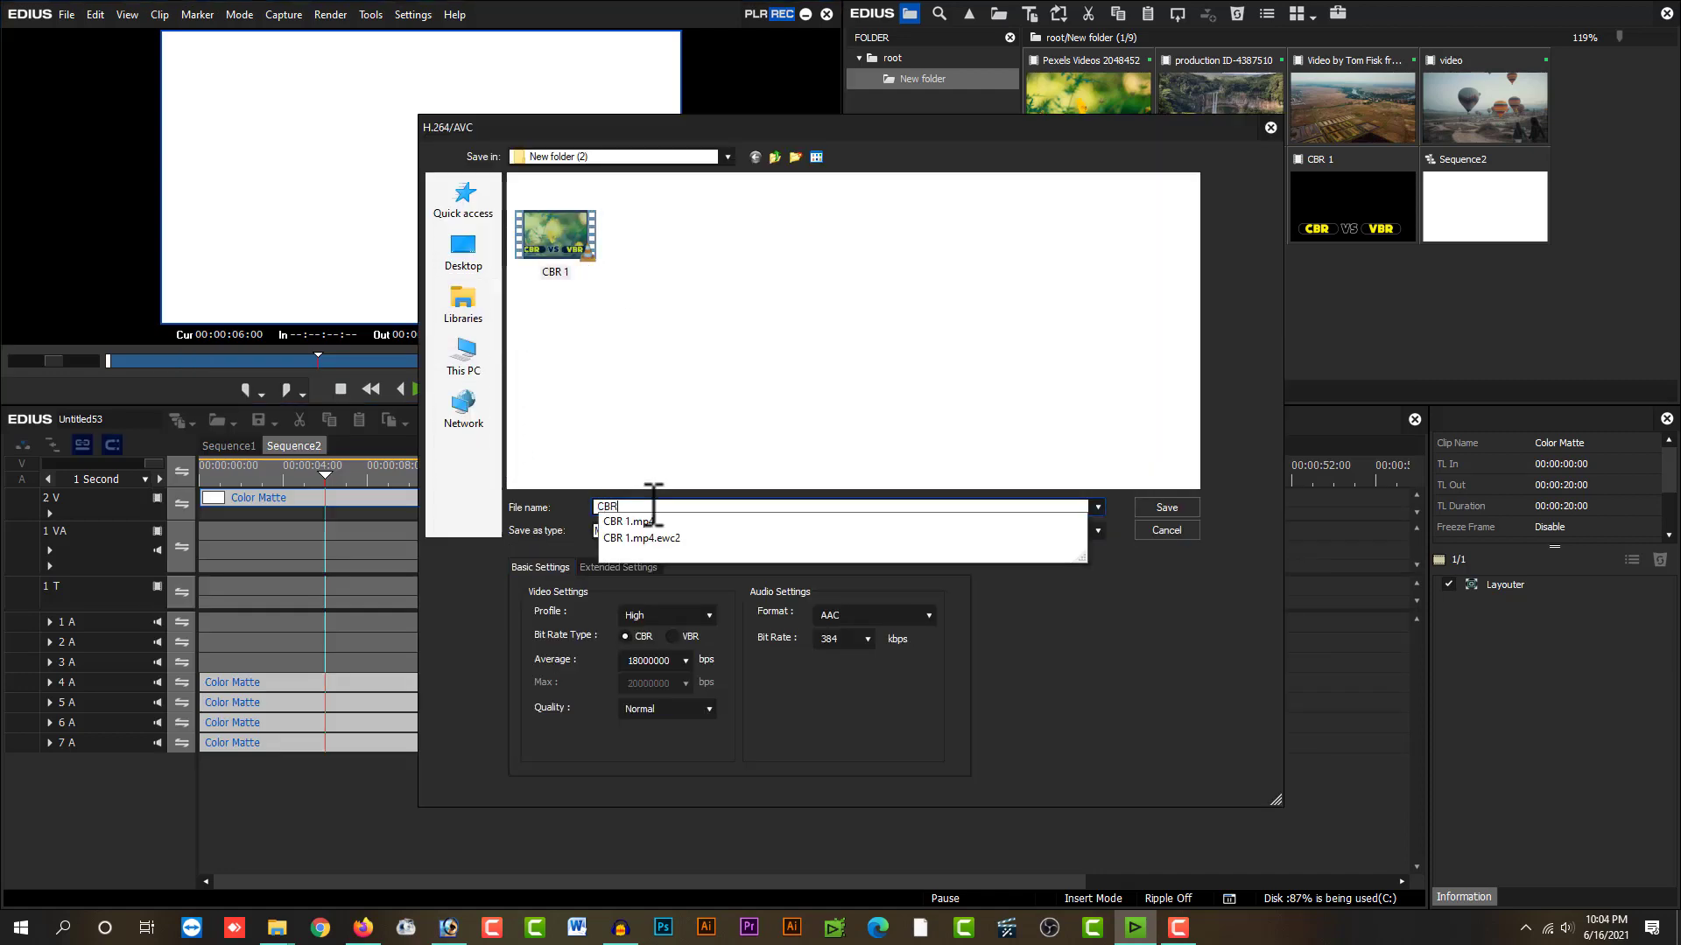
type(" 2")
key("Return")
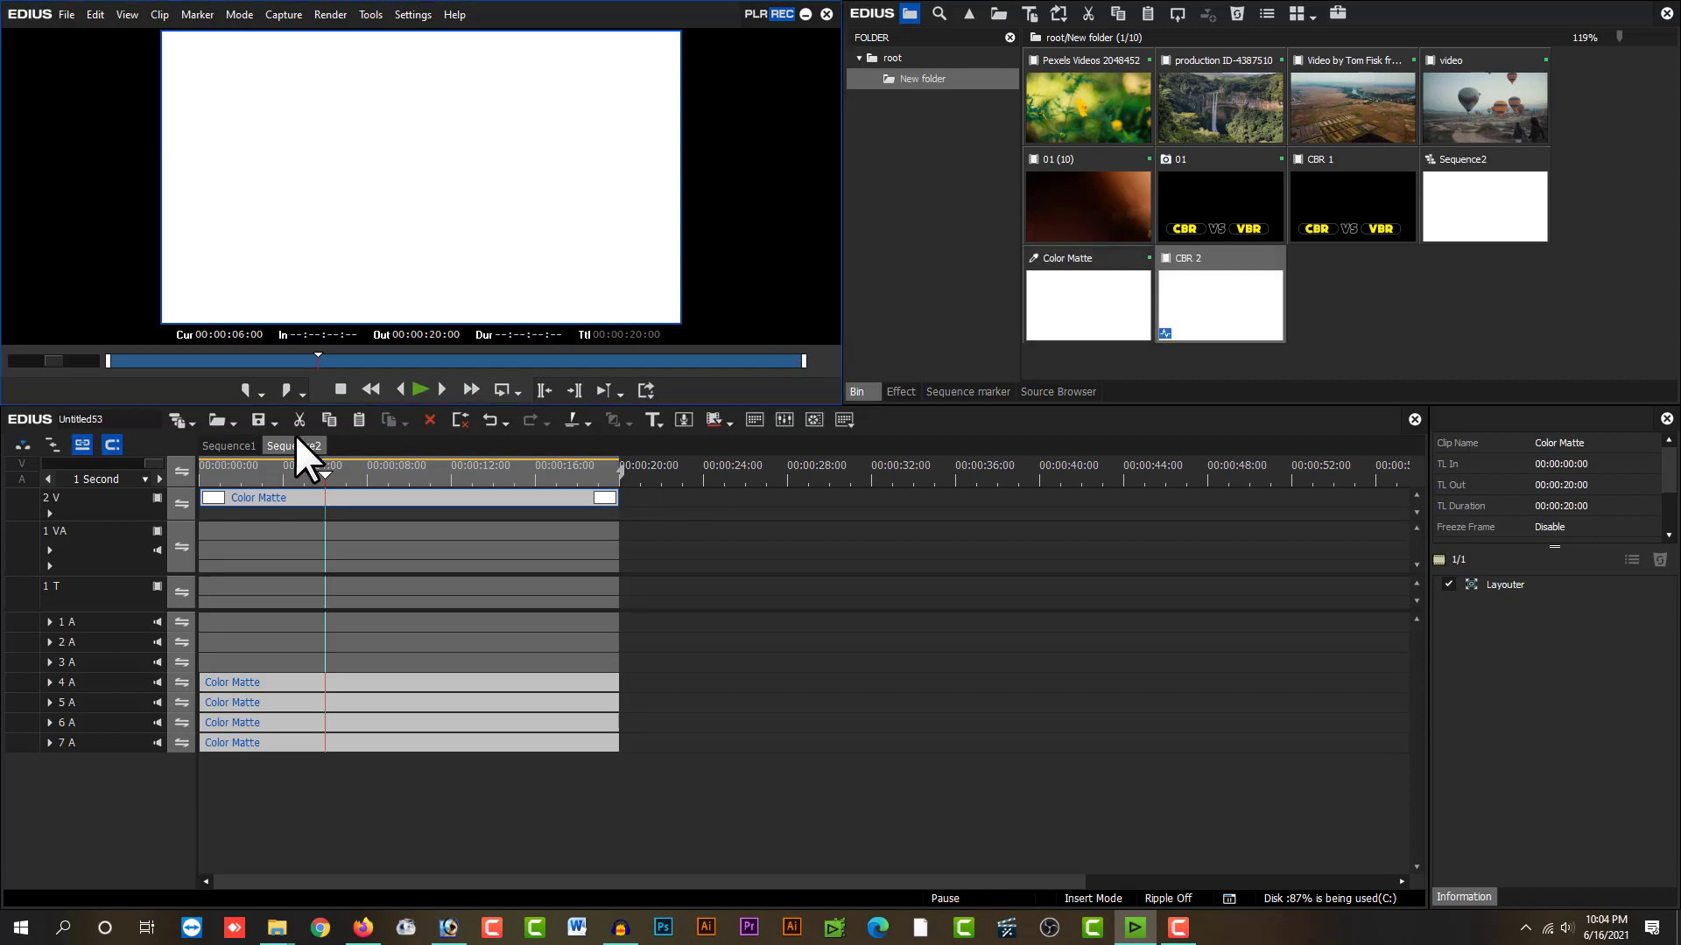
- Return to Sequence1, scrub through its footage and start its file export with the H.264/AVC exporter
left_click(232, 445)
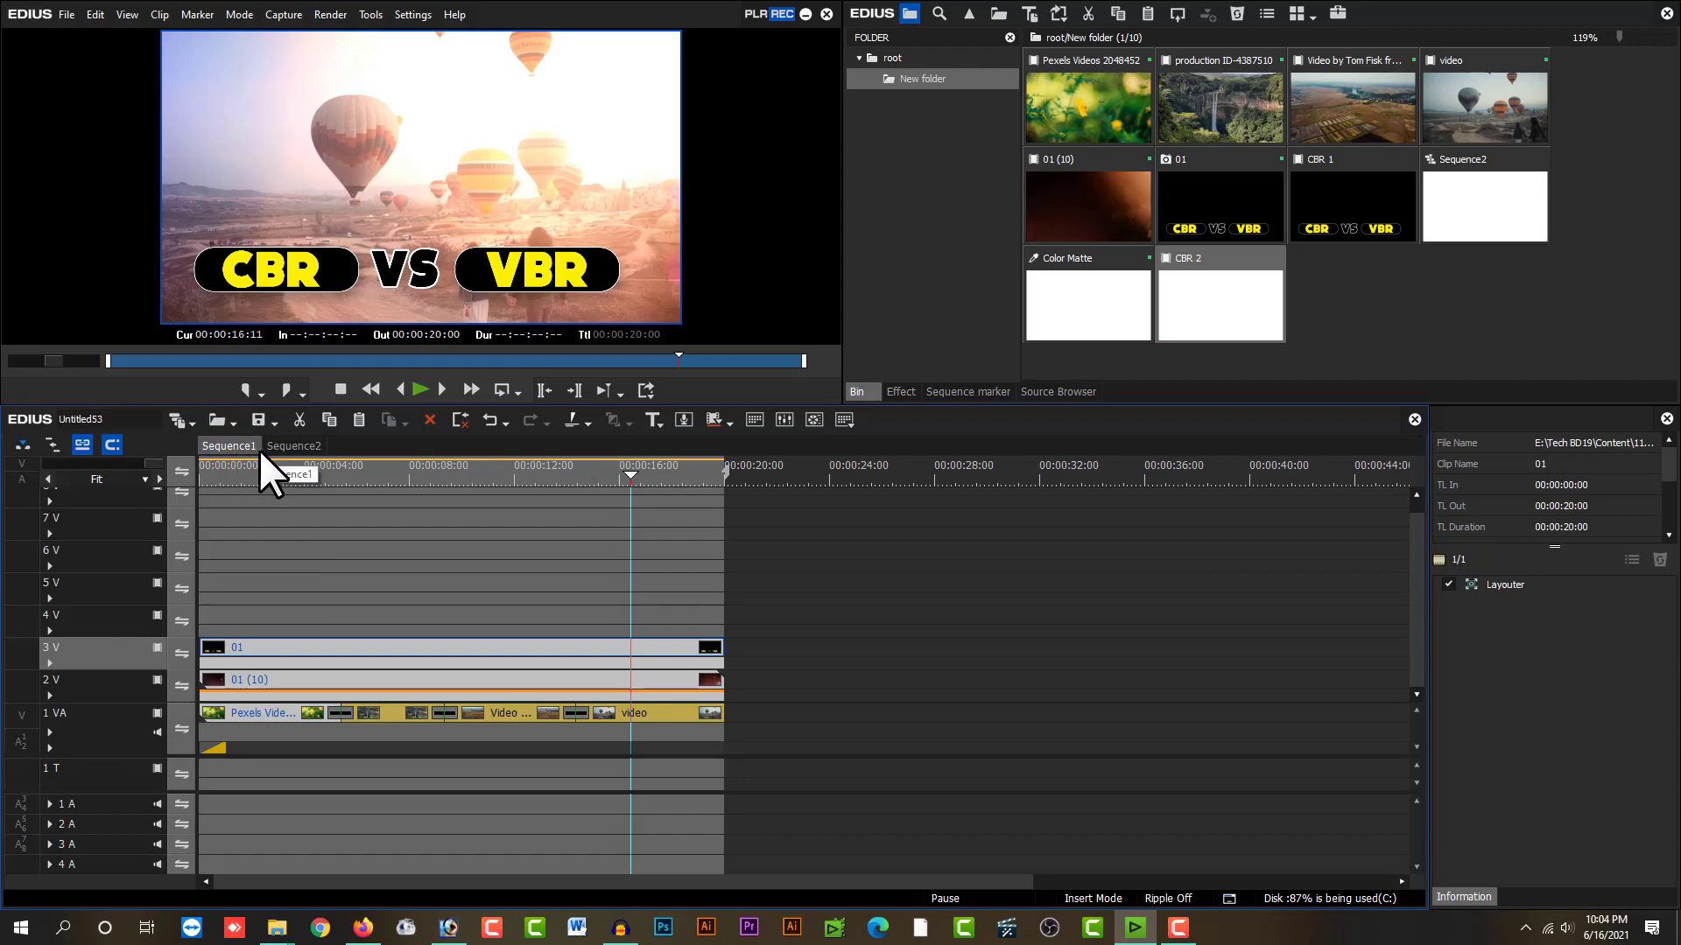
left_click(272, 473)
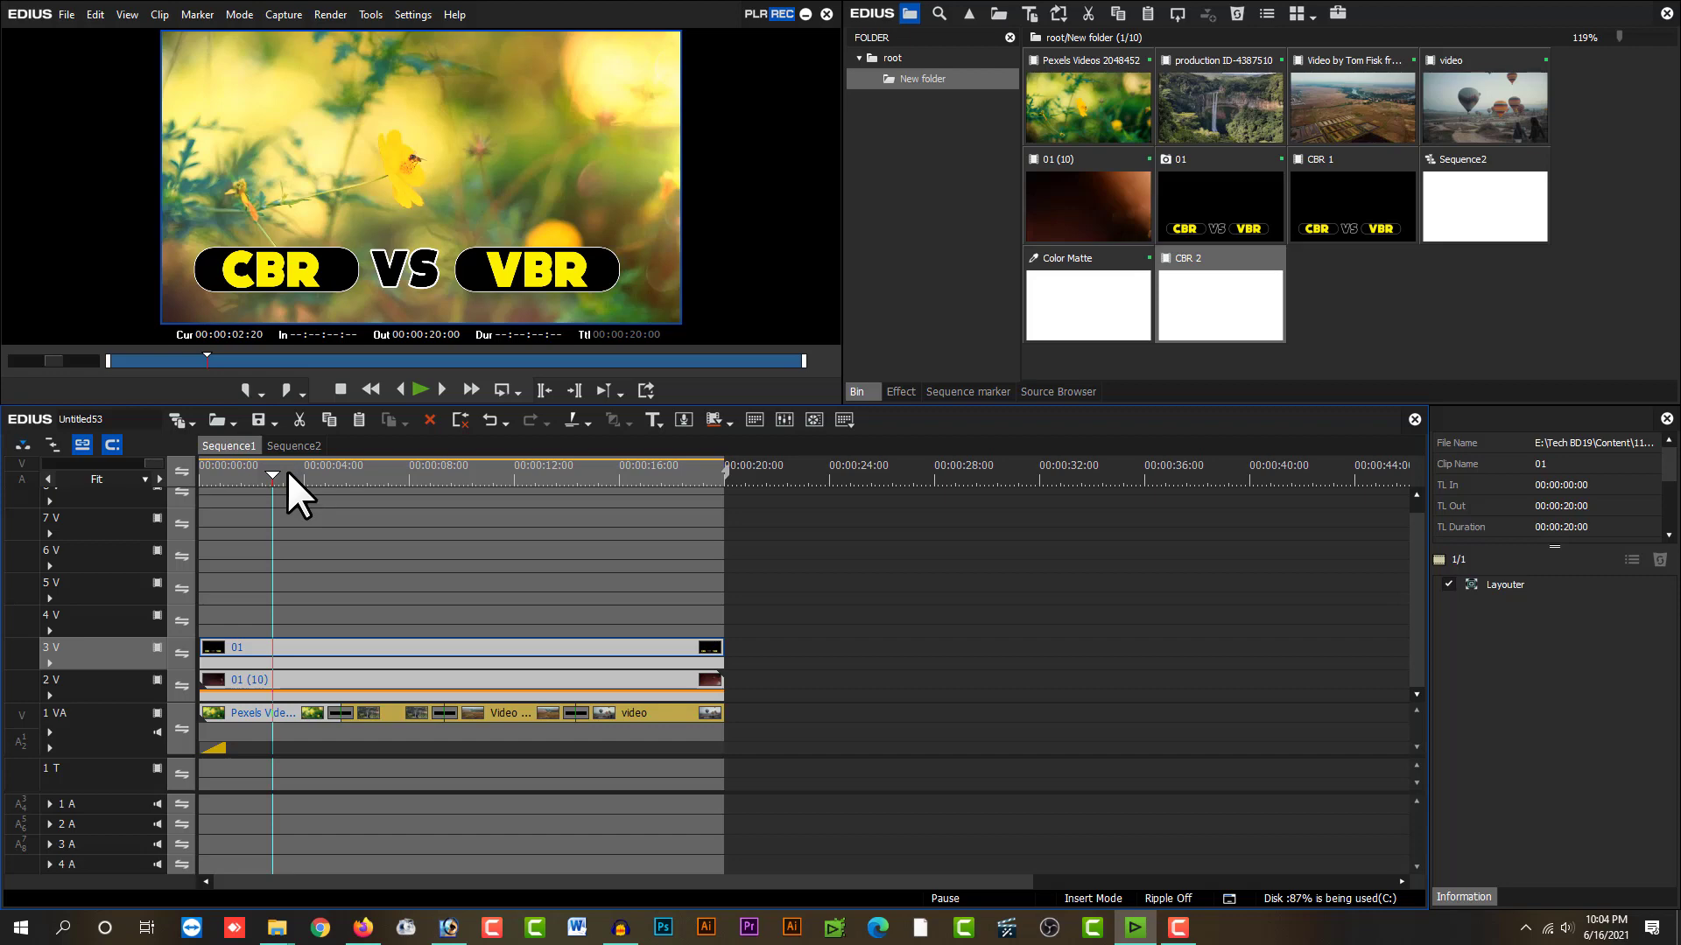
left_click(326, 473)
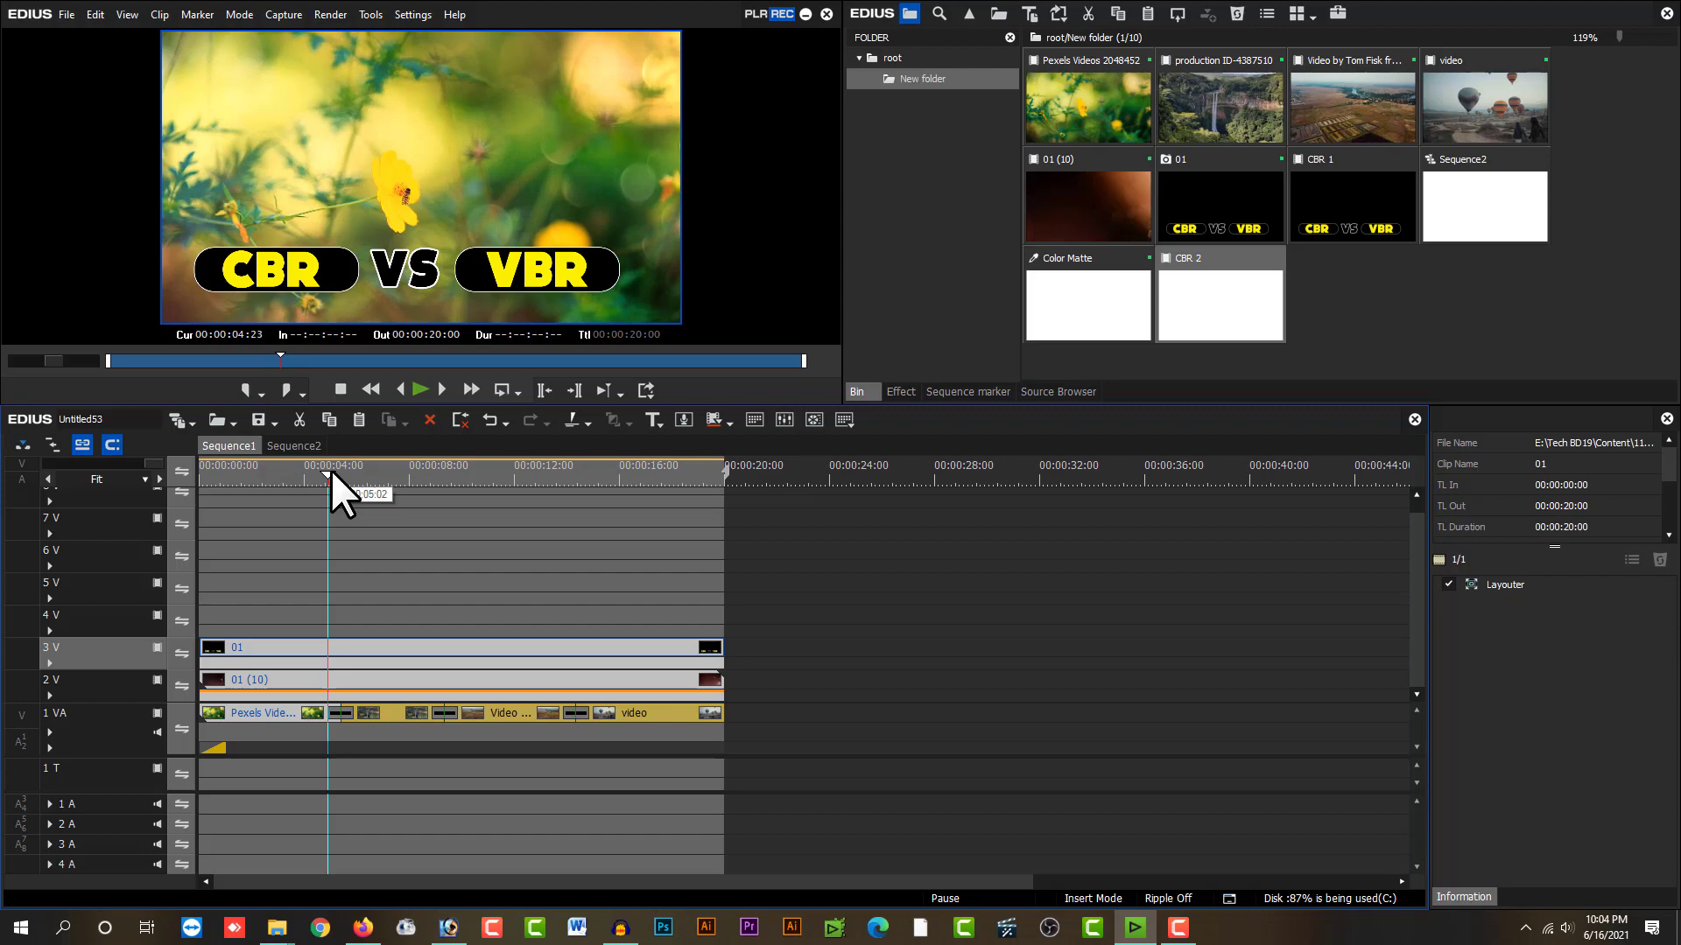
key("F11")
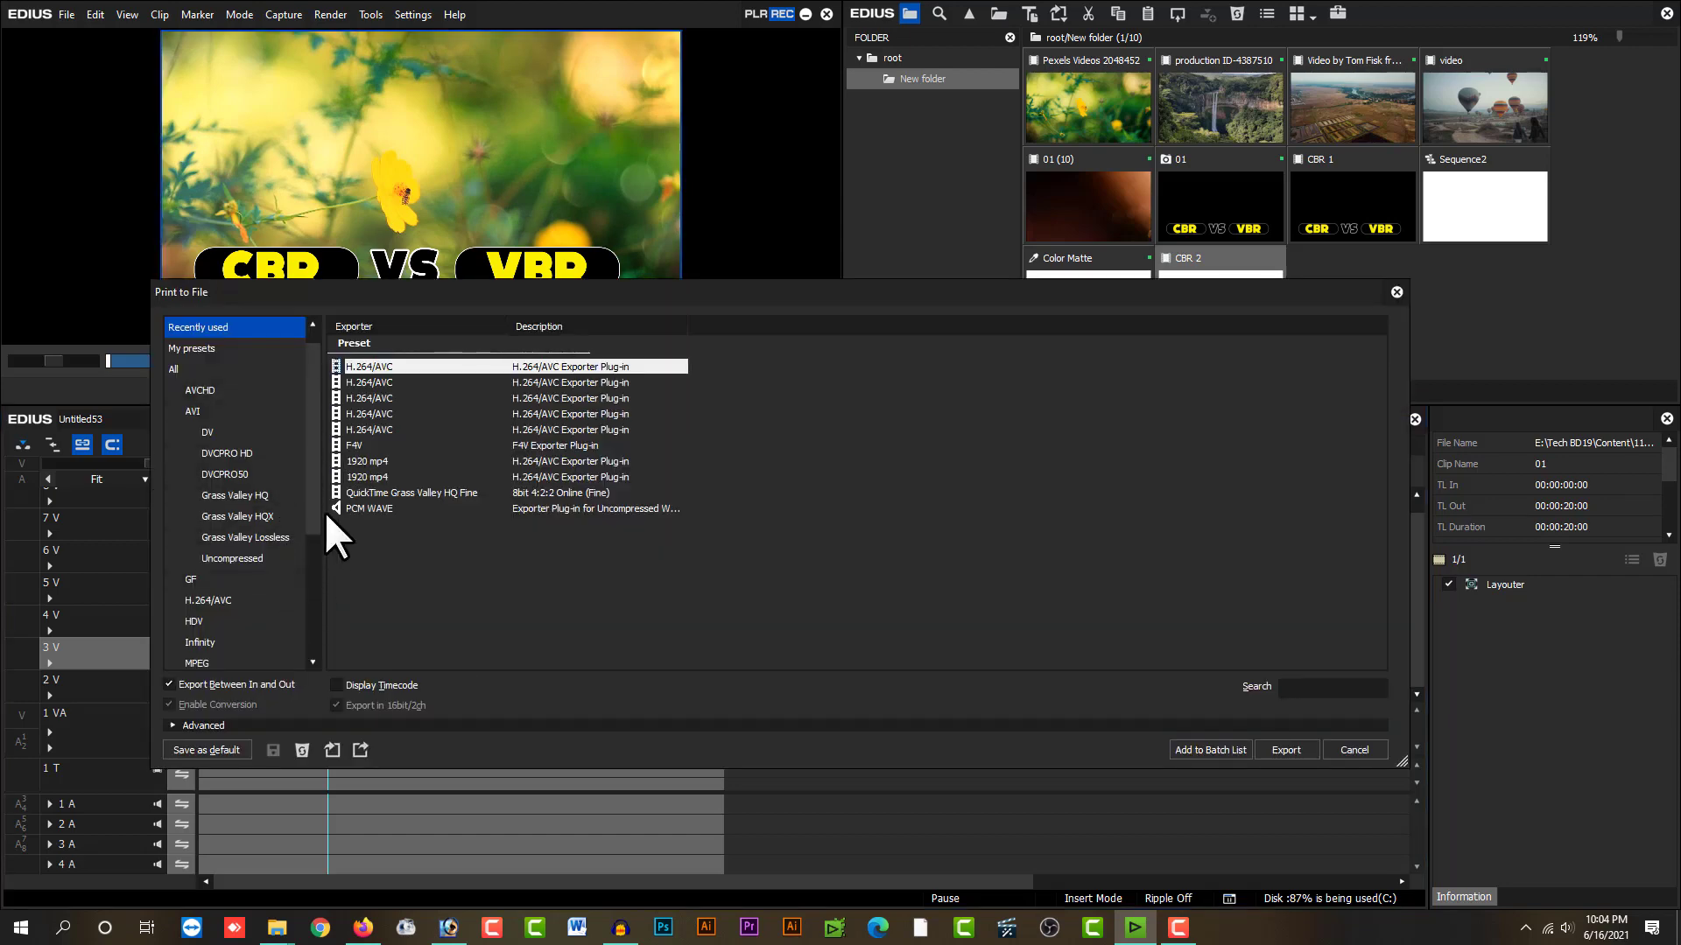
scroll(315, 525, "down", 2)
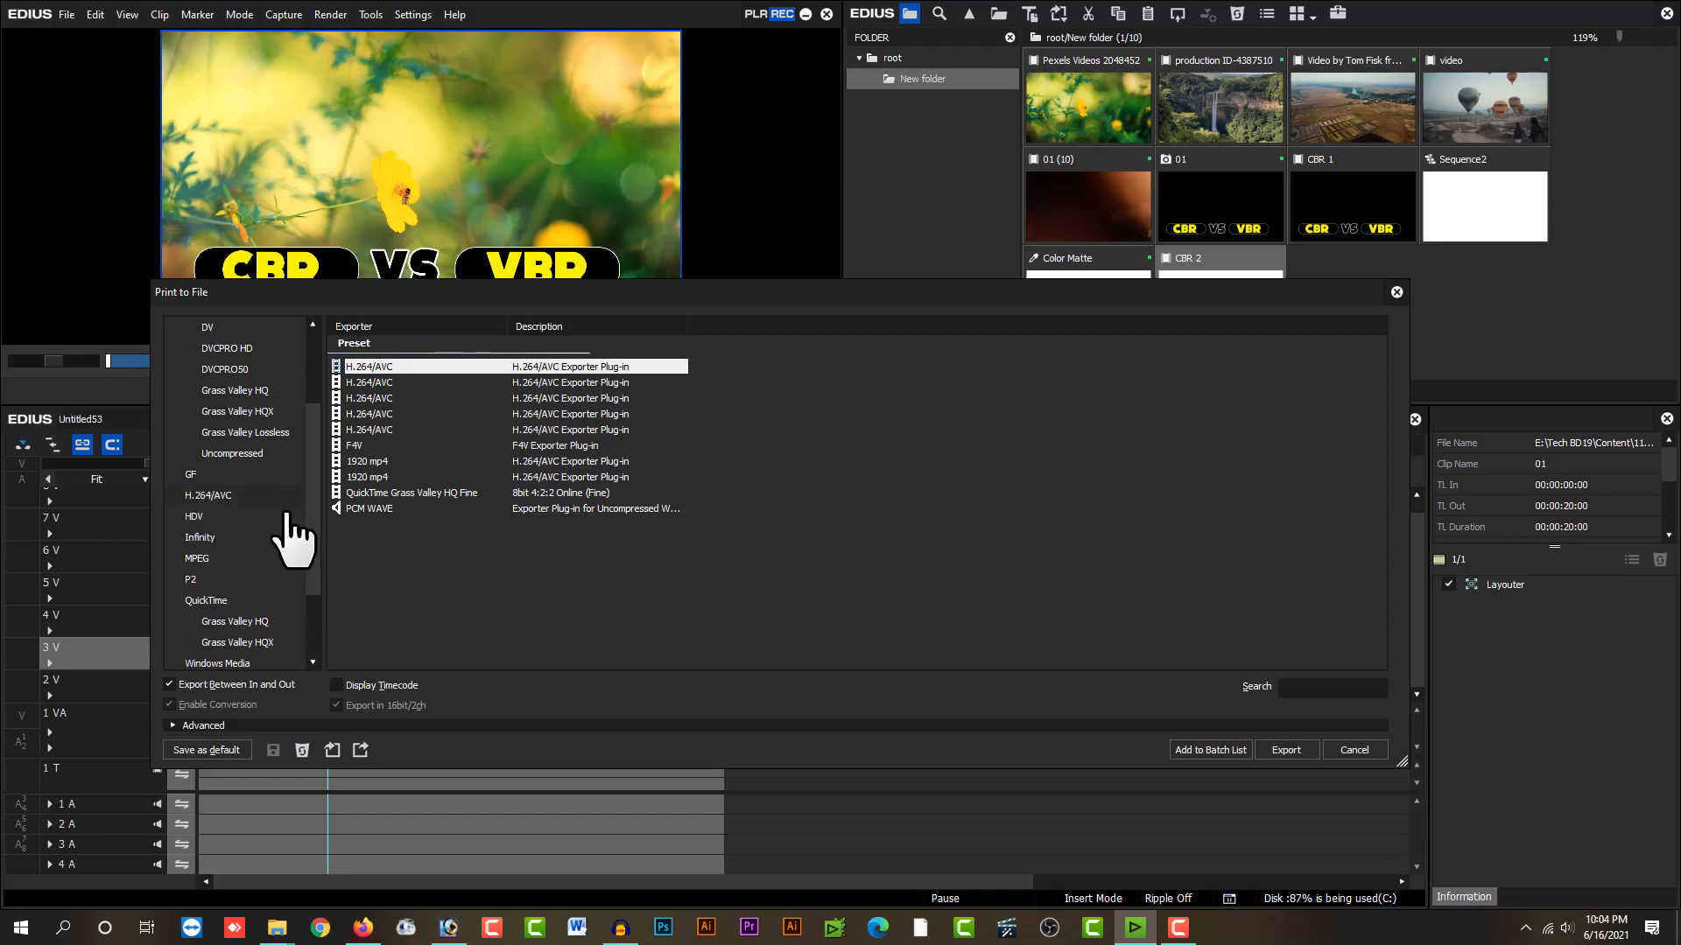
left_click(198, 495)
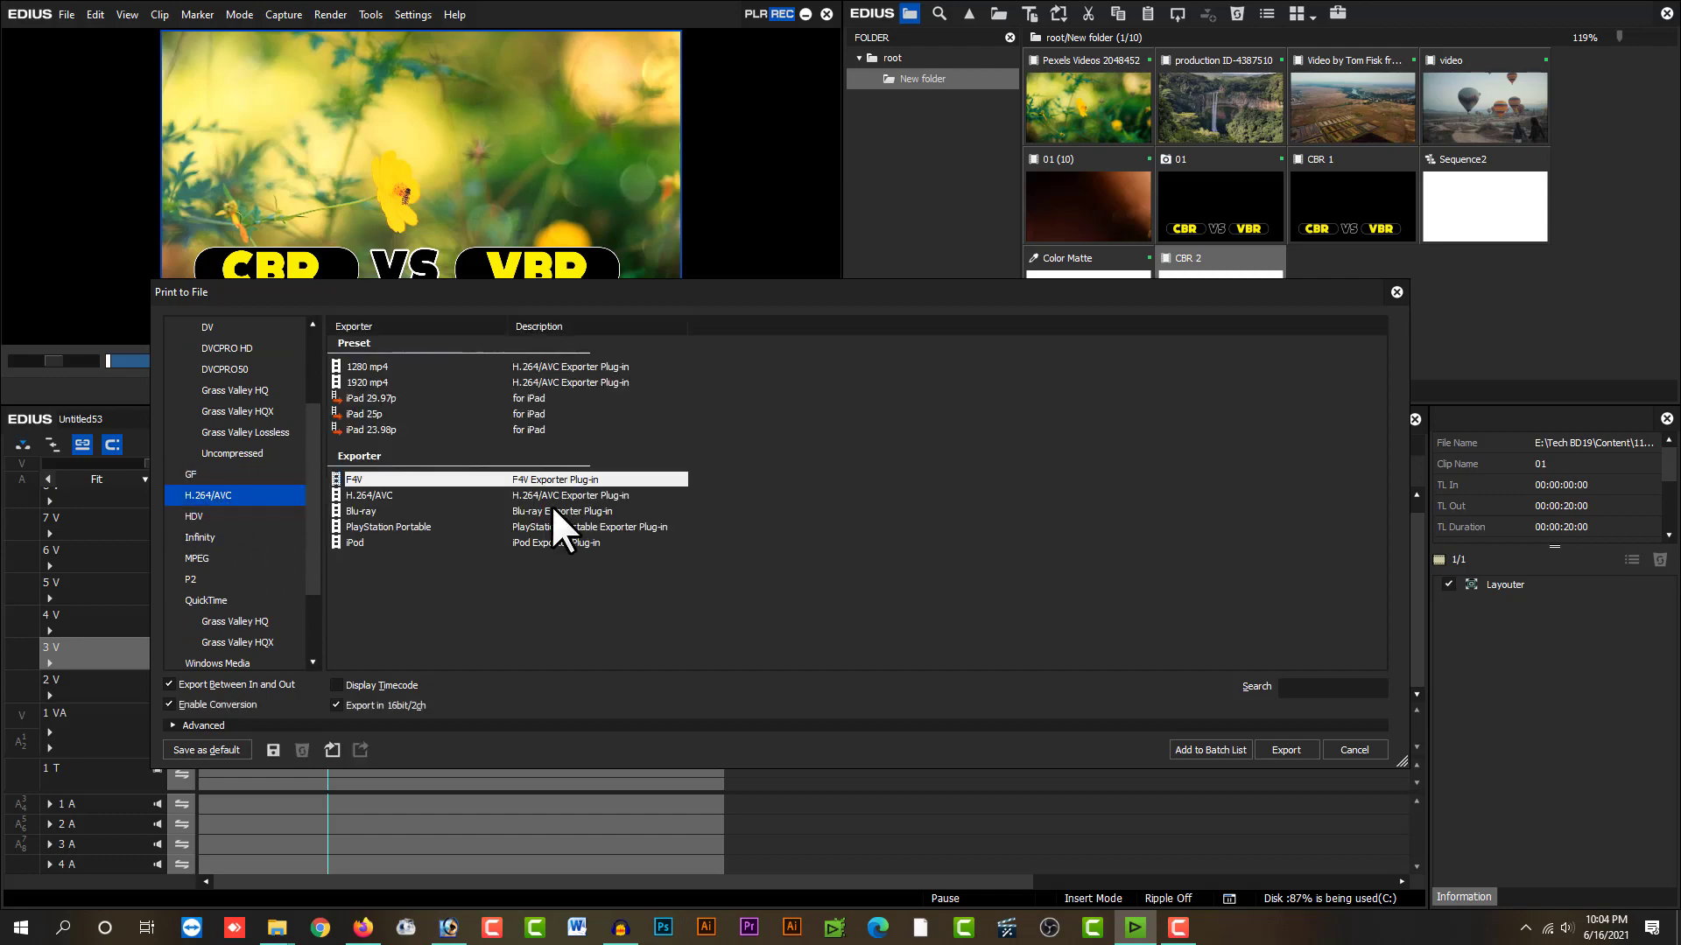
left_click(368, 496)
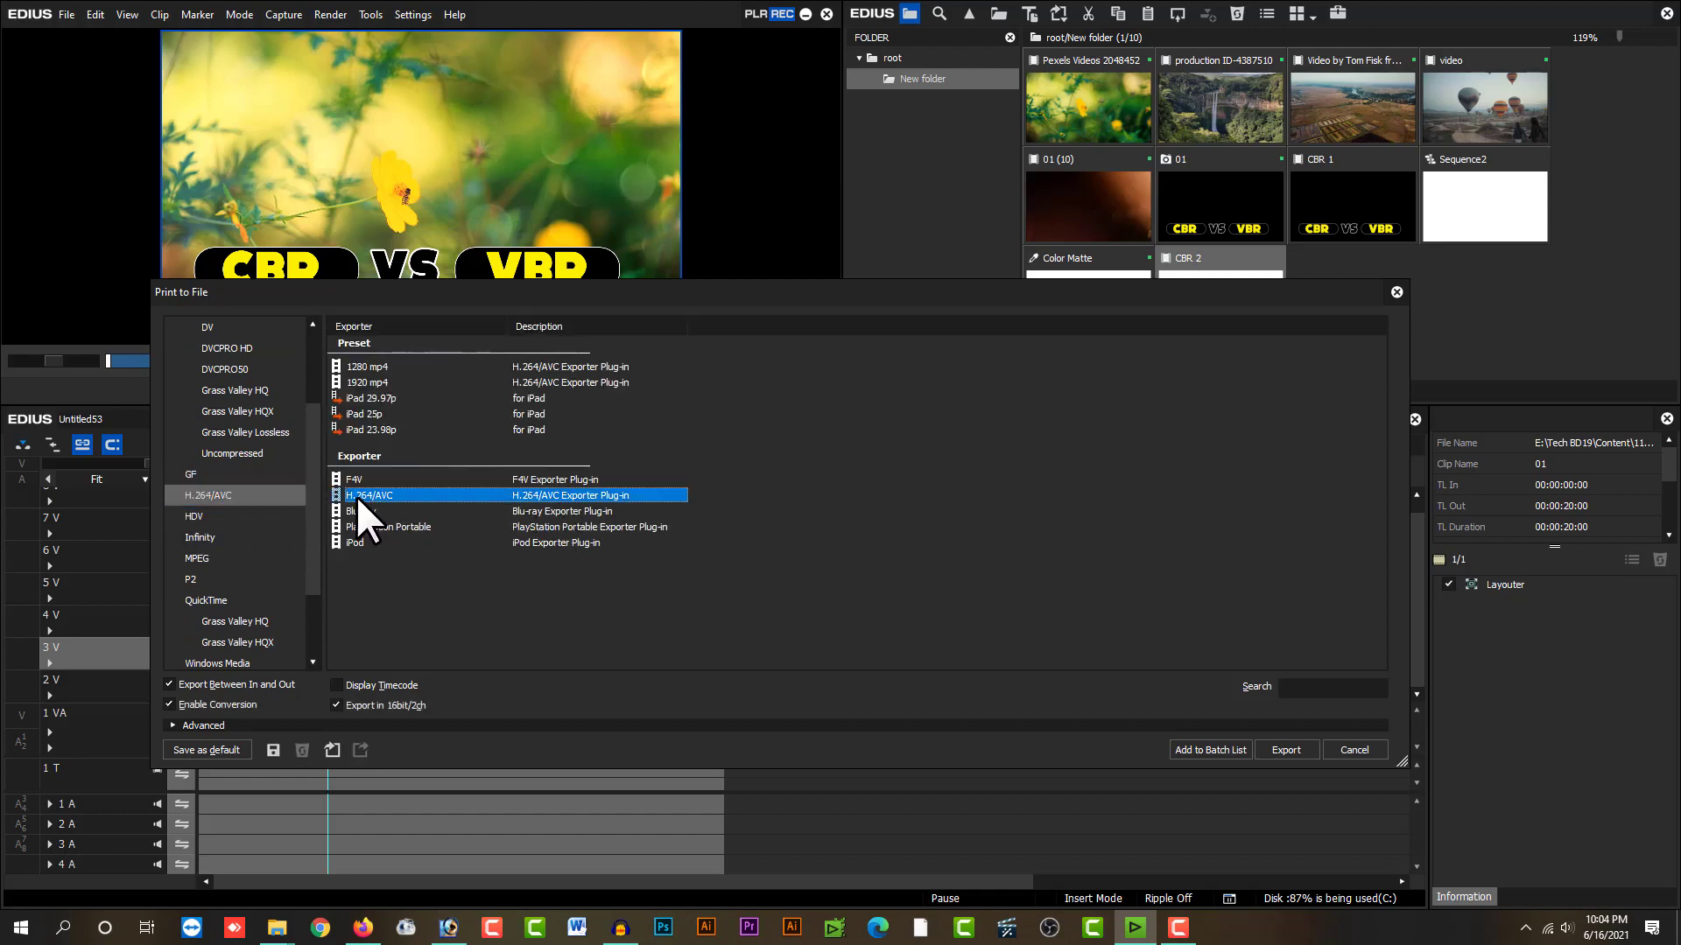
double_click(356, 496)
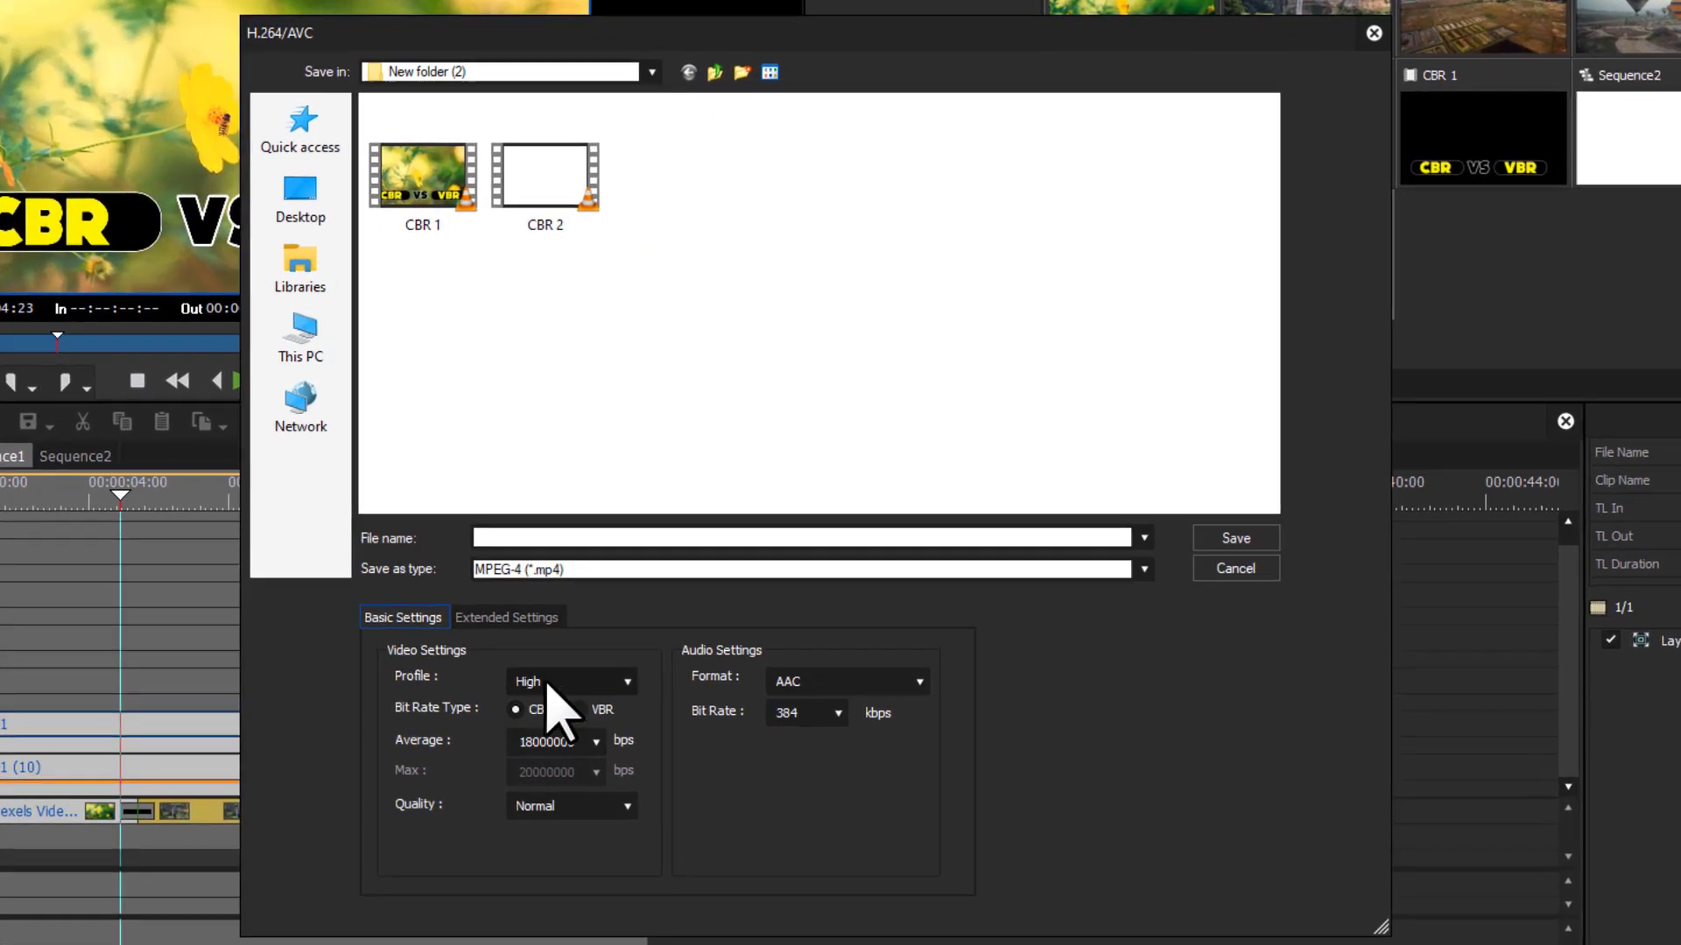
- Set the video profile to Main and the bit rate type to VBR
left_click(669, 617)
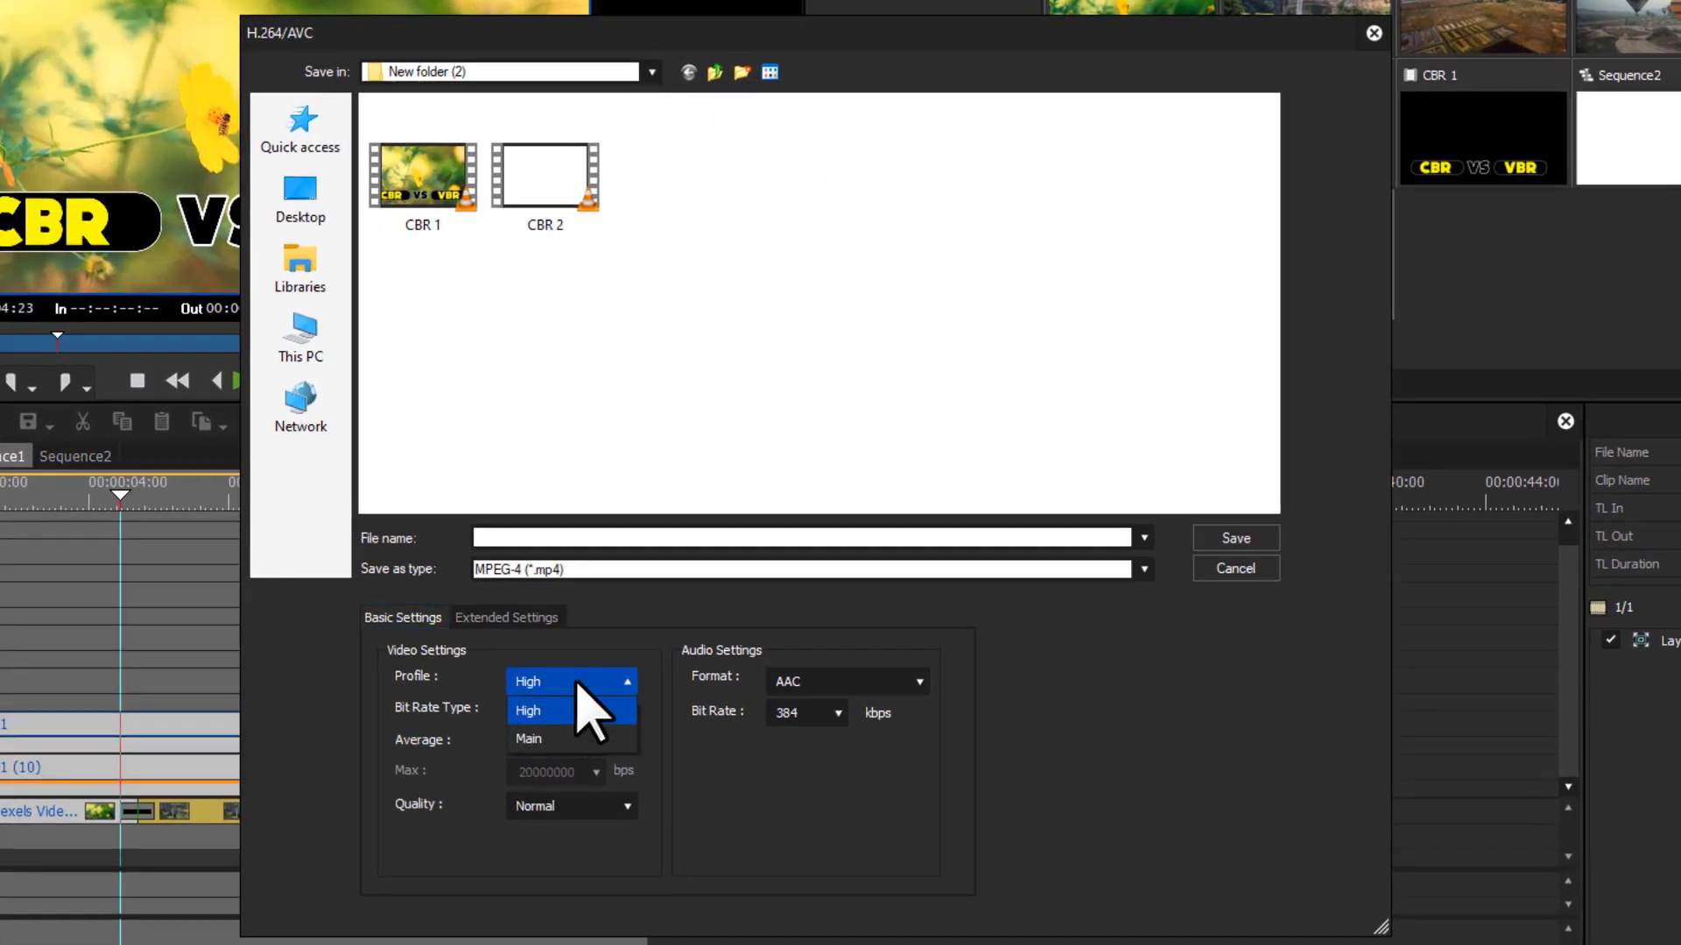
left_click(561, 740)
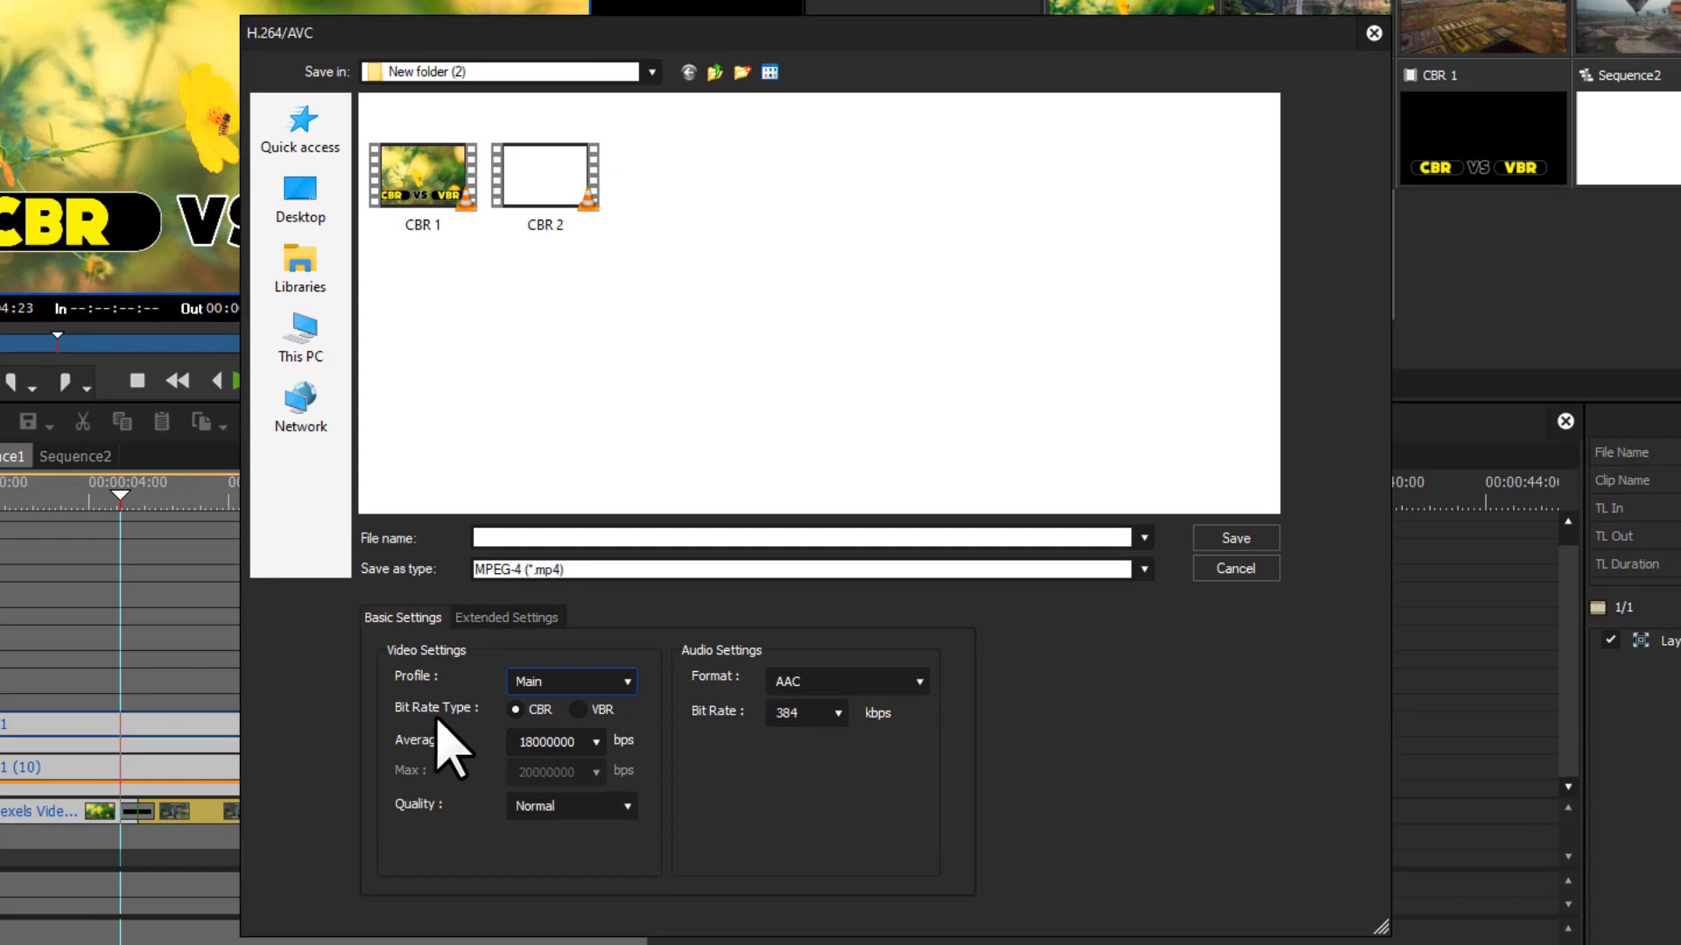
left_click(580, 709)
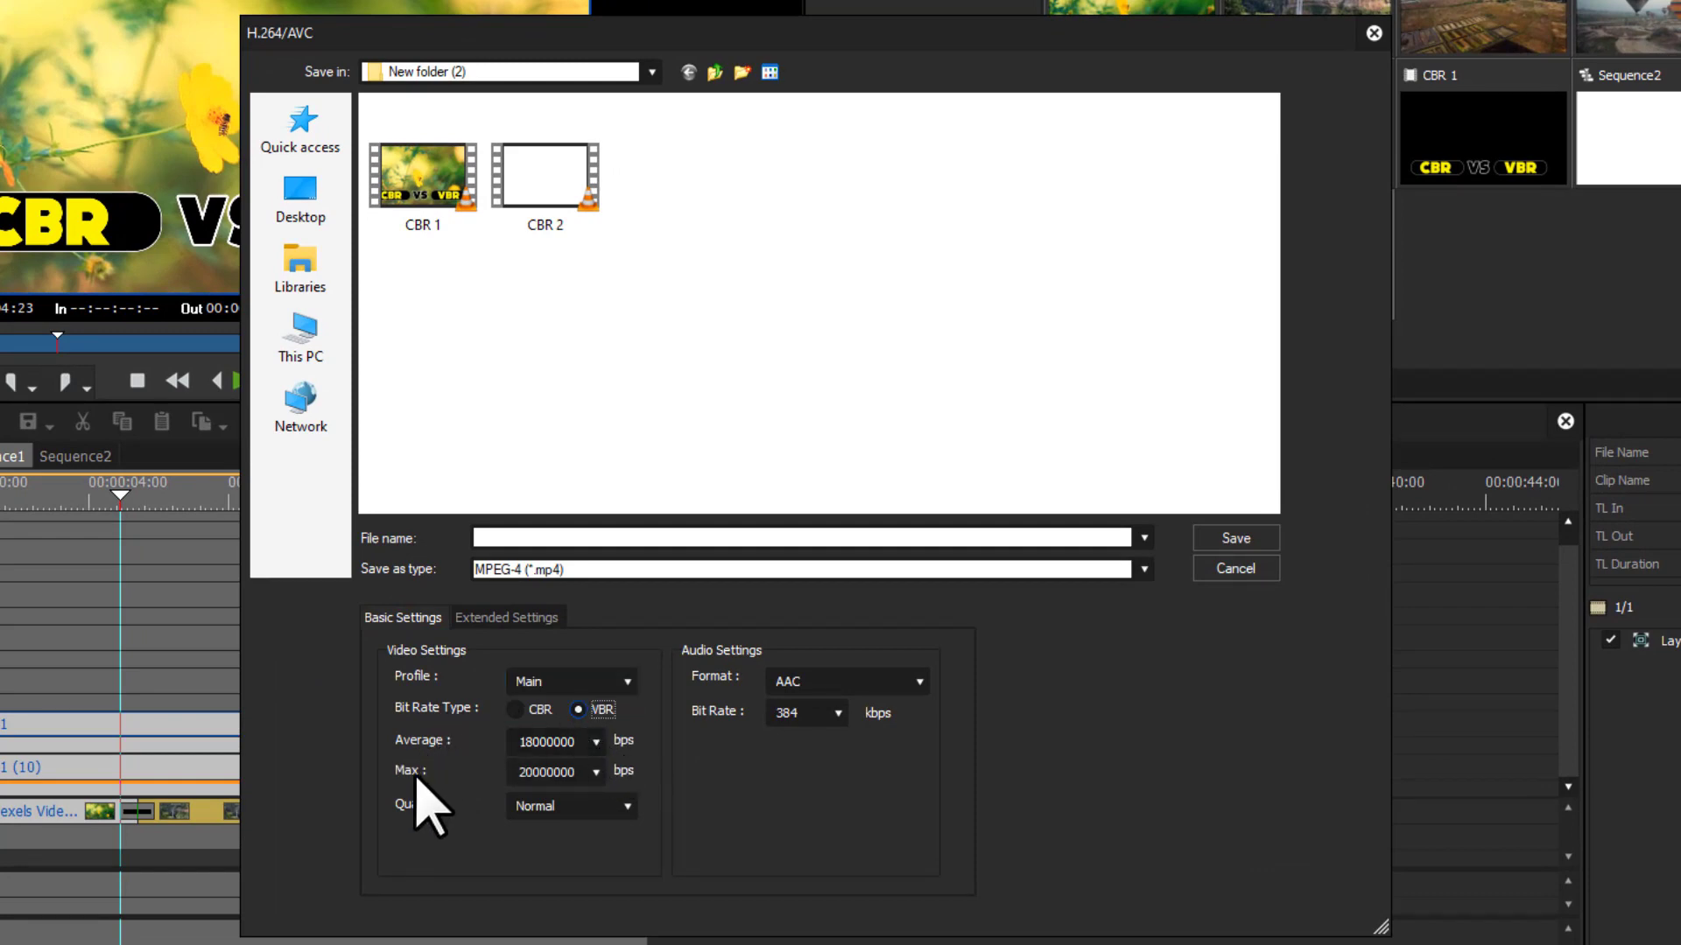
- Set the average bit rate to 5M and the maximum bit rate to 8M
left_click(595, 741)
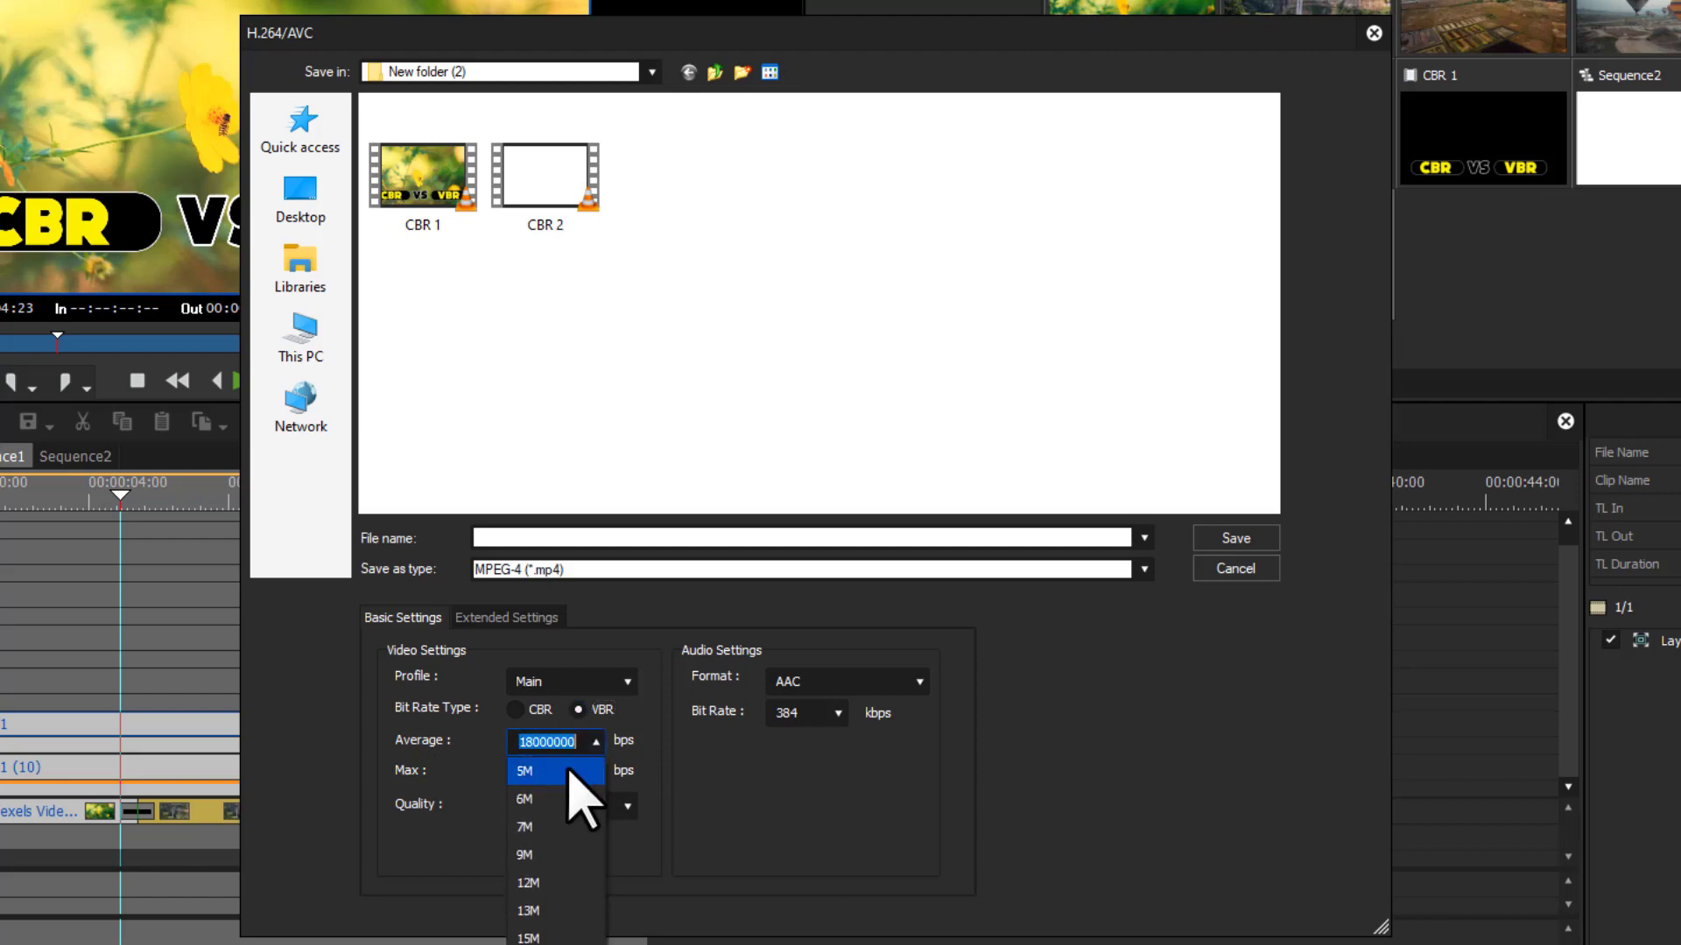
left_click(569, 770)
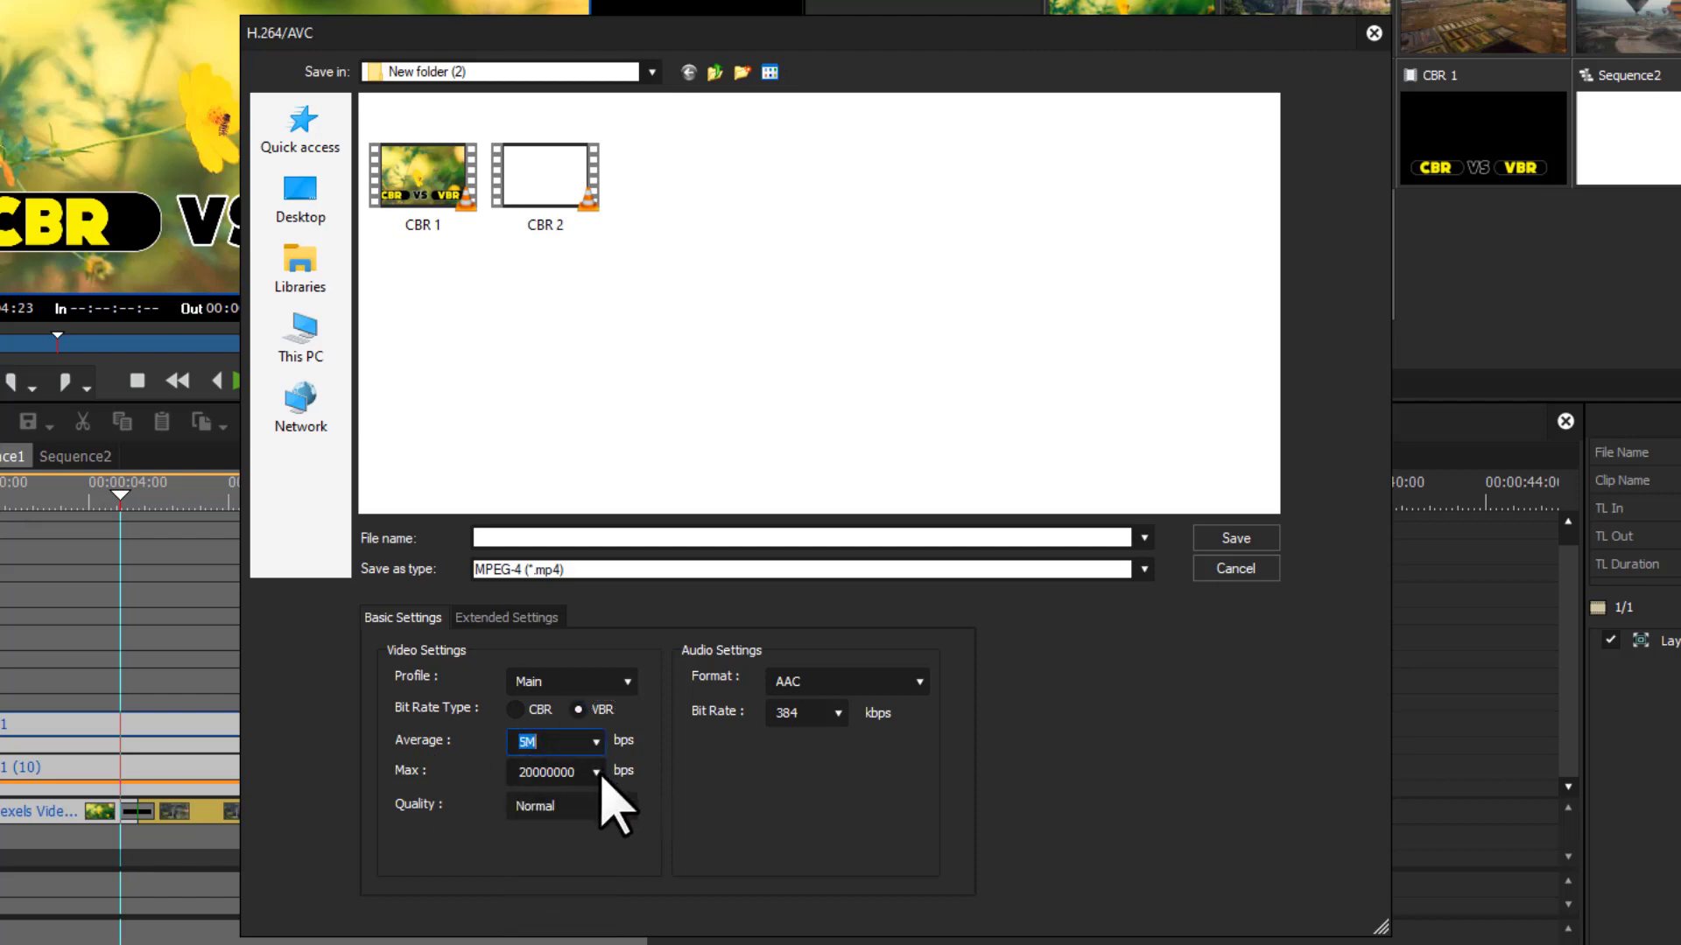
left_click(596, 772)
left_click(549, 842)
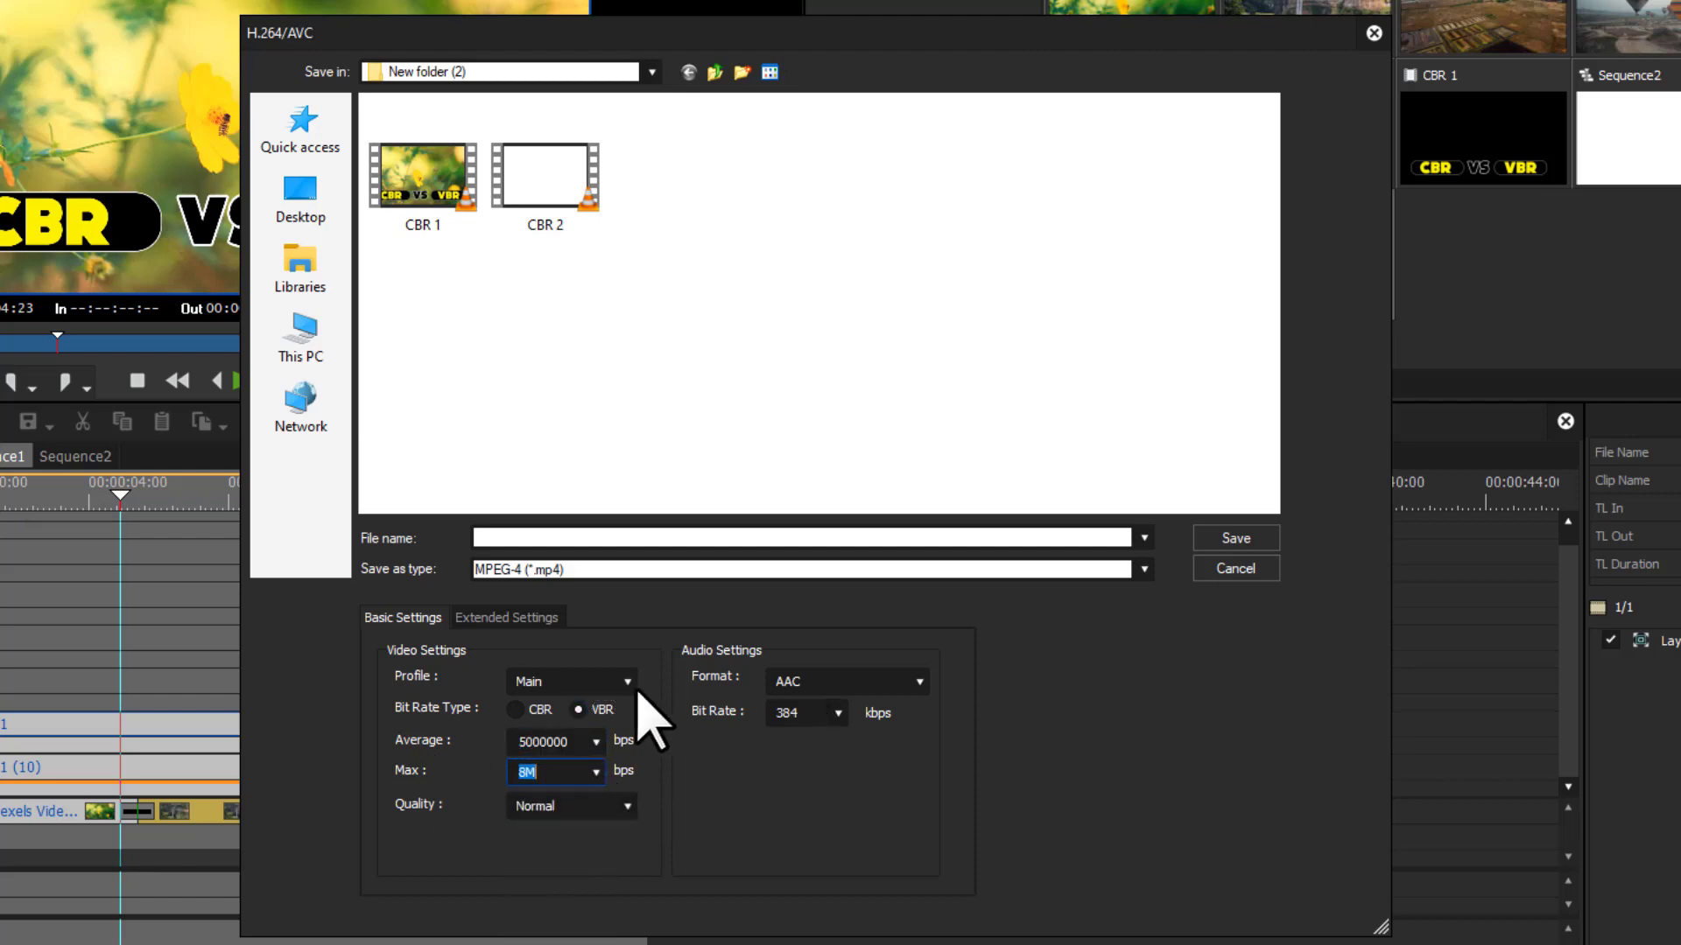
- Set the export quality to High Speed and save the file as "VBR 1" in the same folder as the CBR exports
left_click(556, 806)
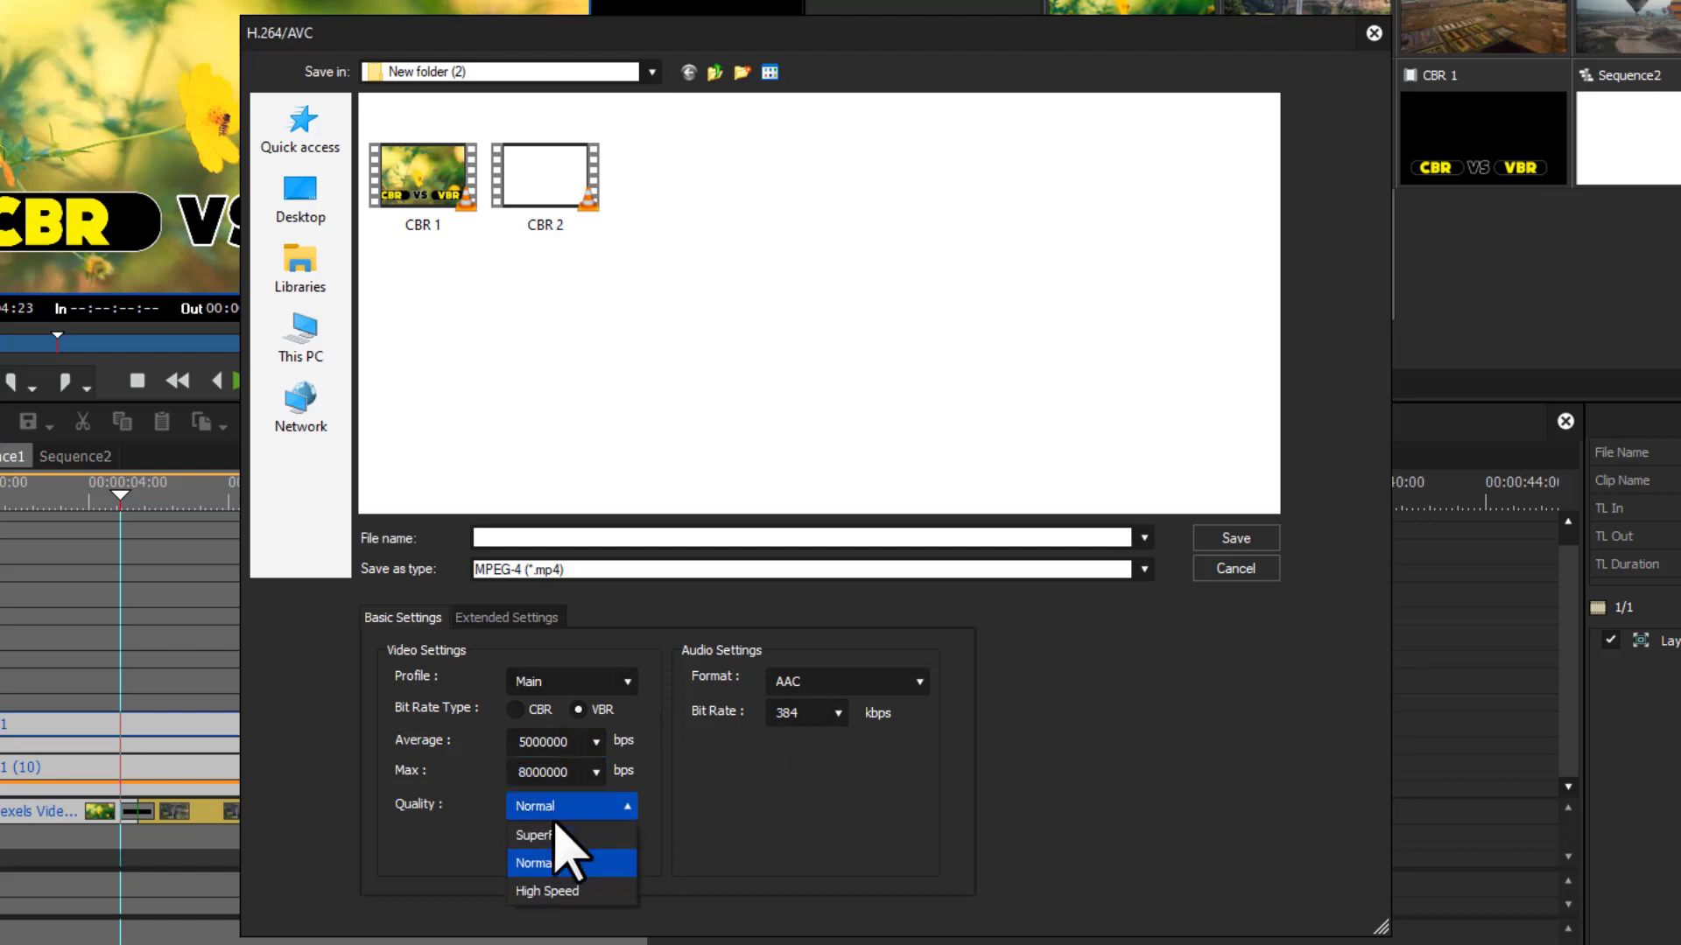
left_click(560, 891)
left_click(547, 536)
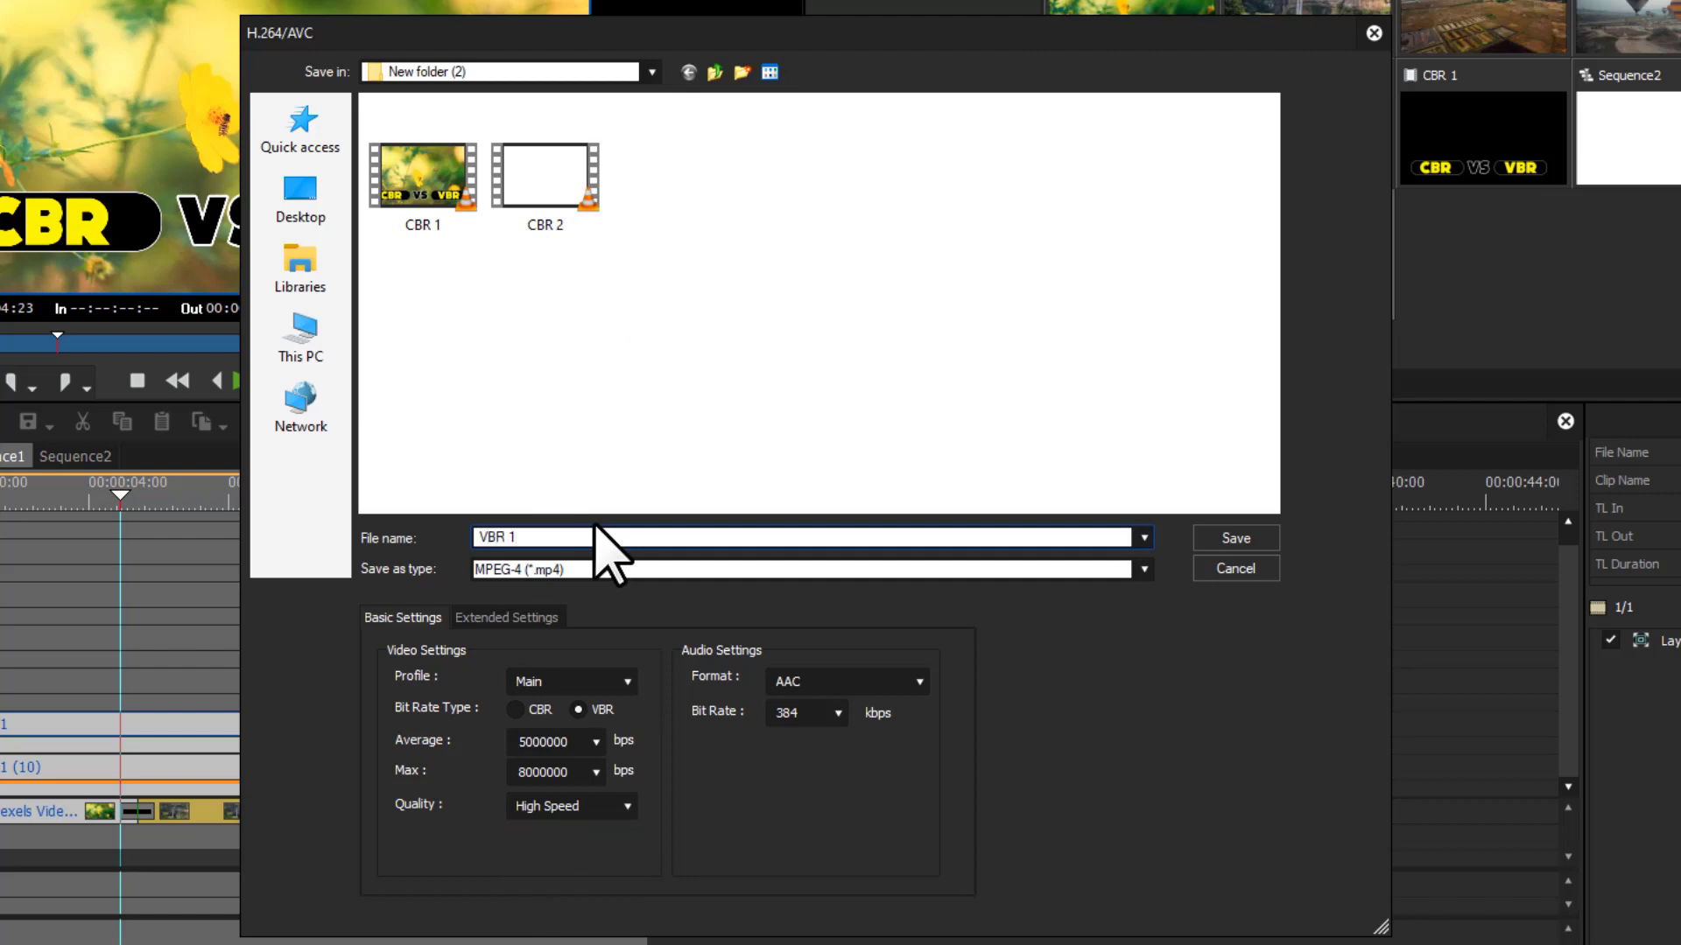
key("Return")
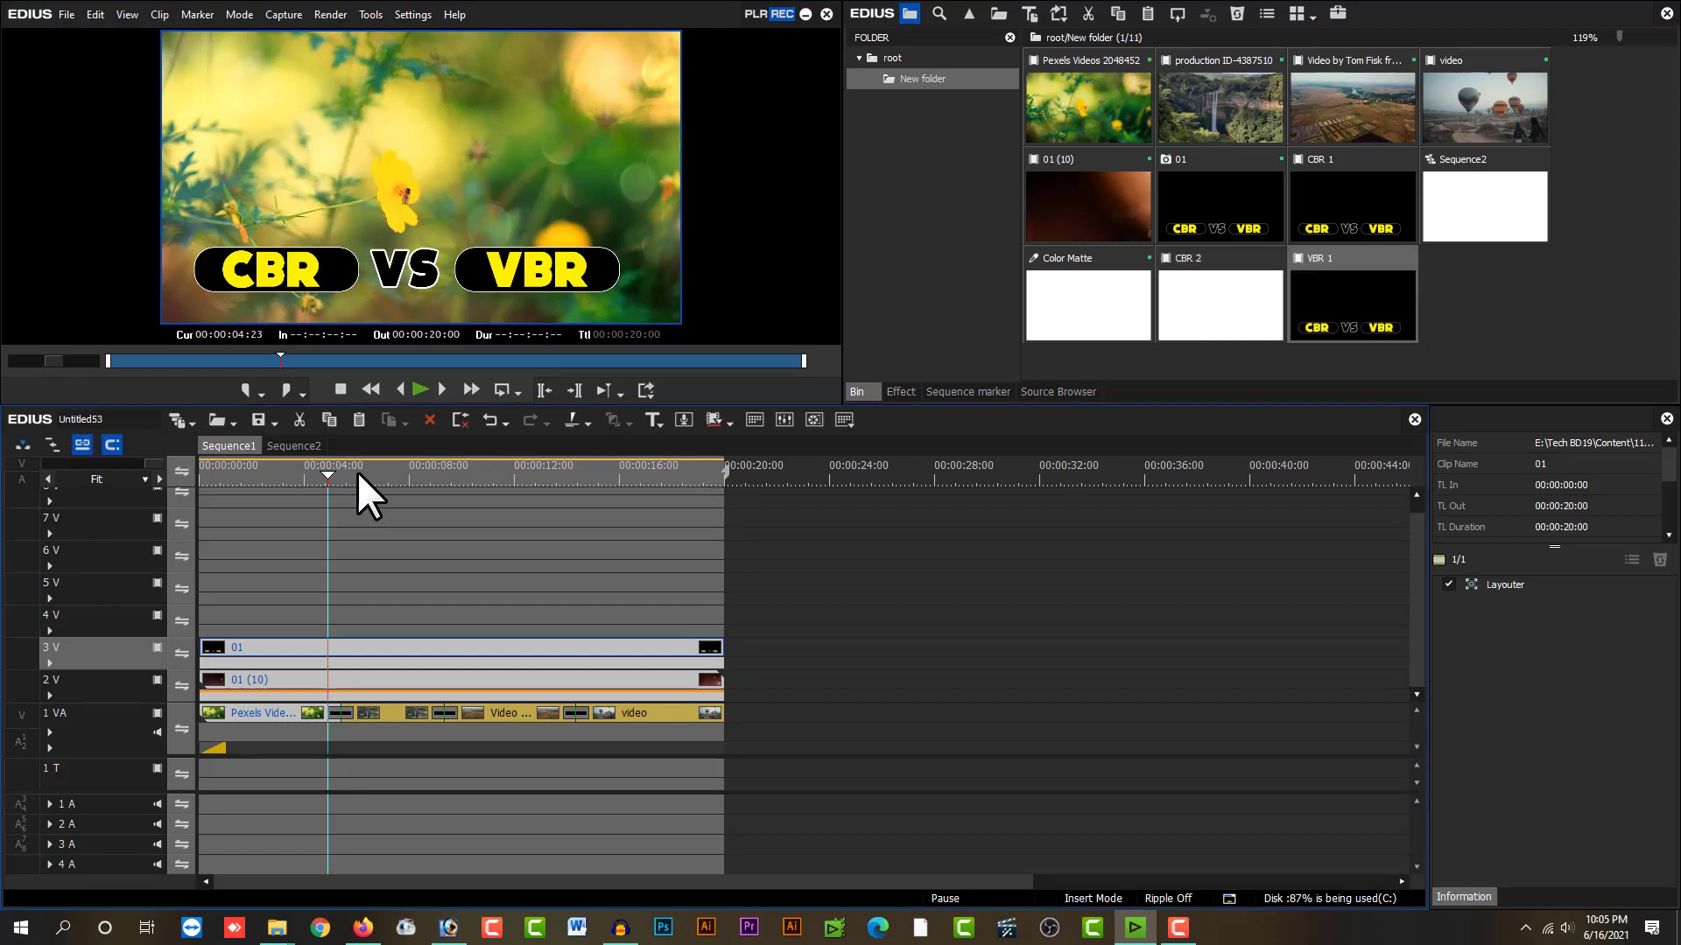
- Switch to the white matte in Sequence2 and start its file export with the recently used H.264/AVC preset
left_click_drag(357, 471, 554, 507)
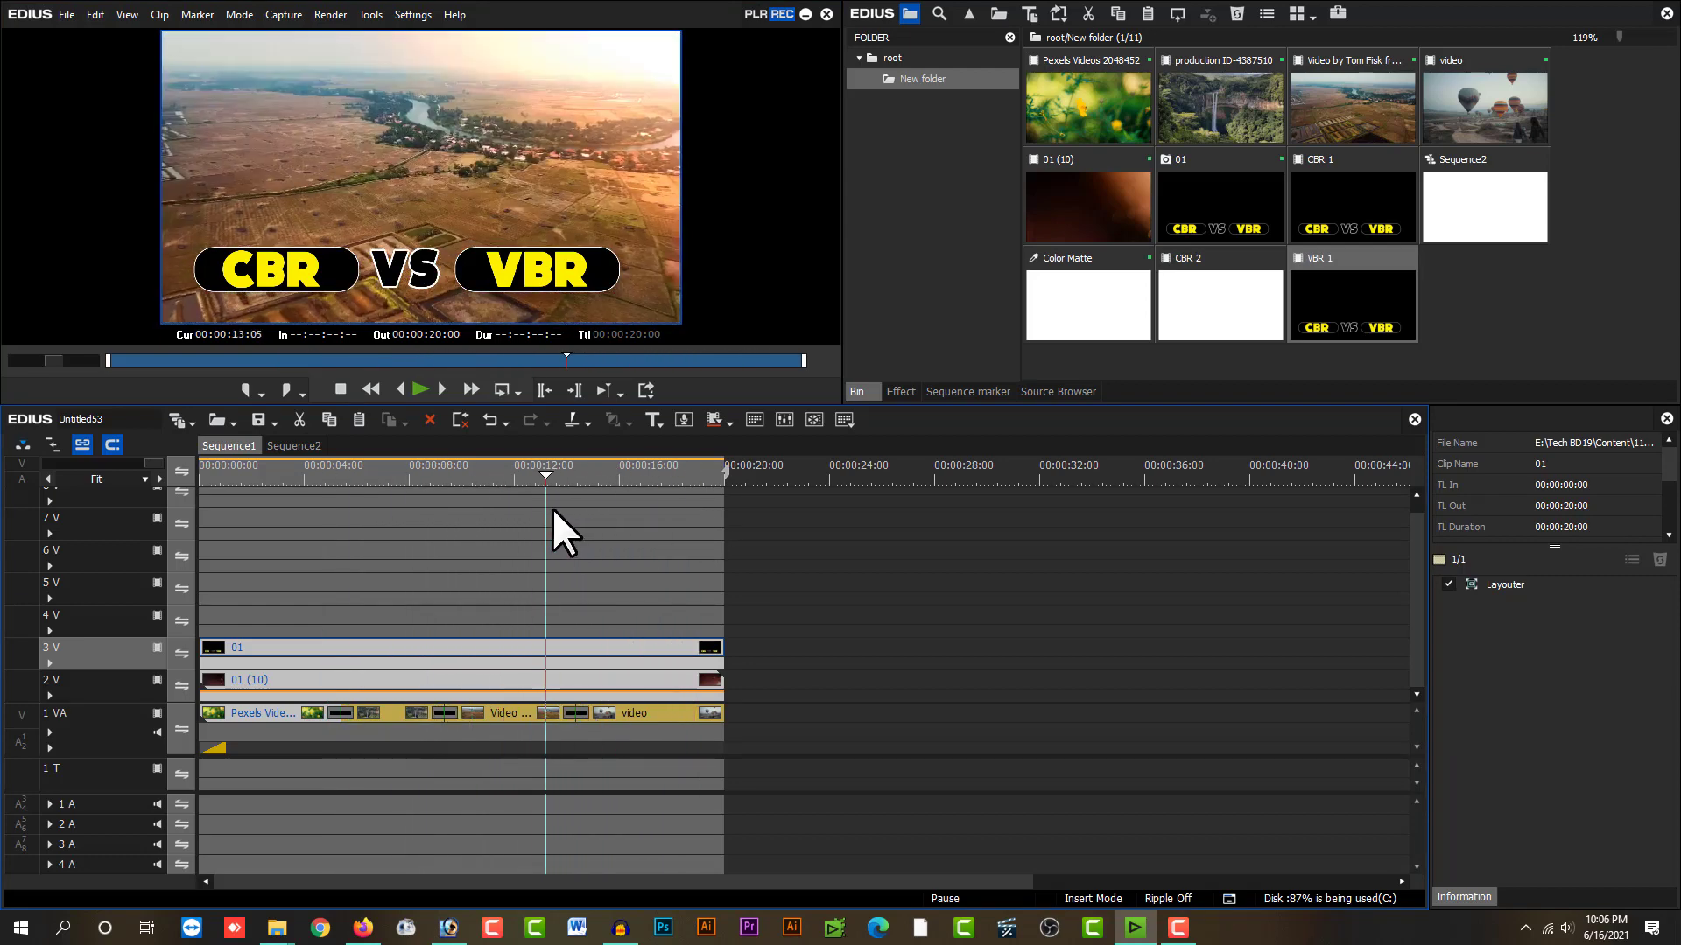
left_click(298, 446)
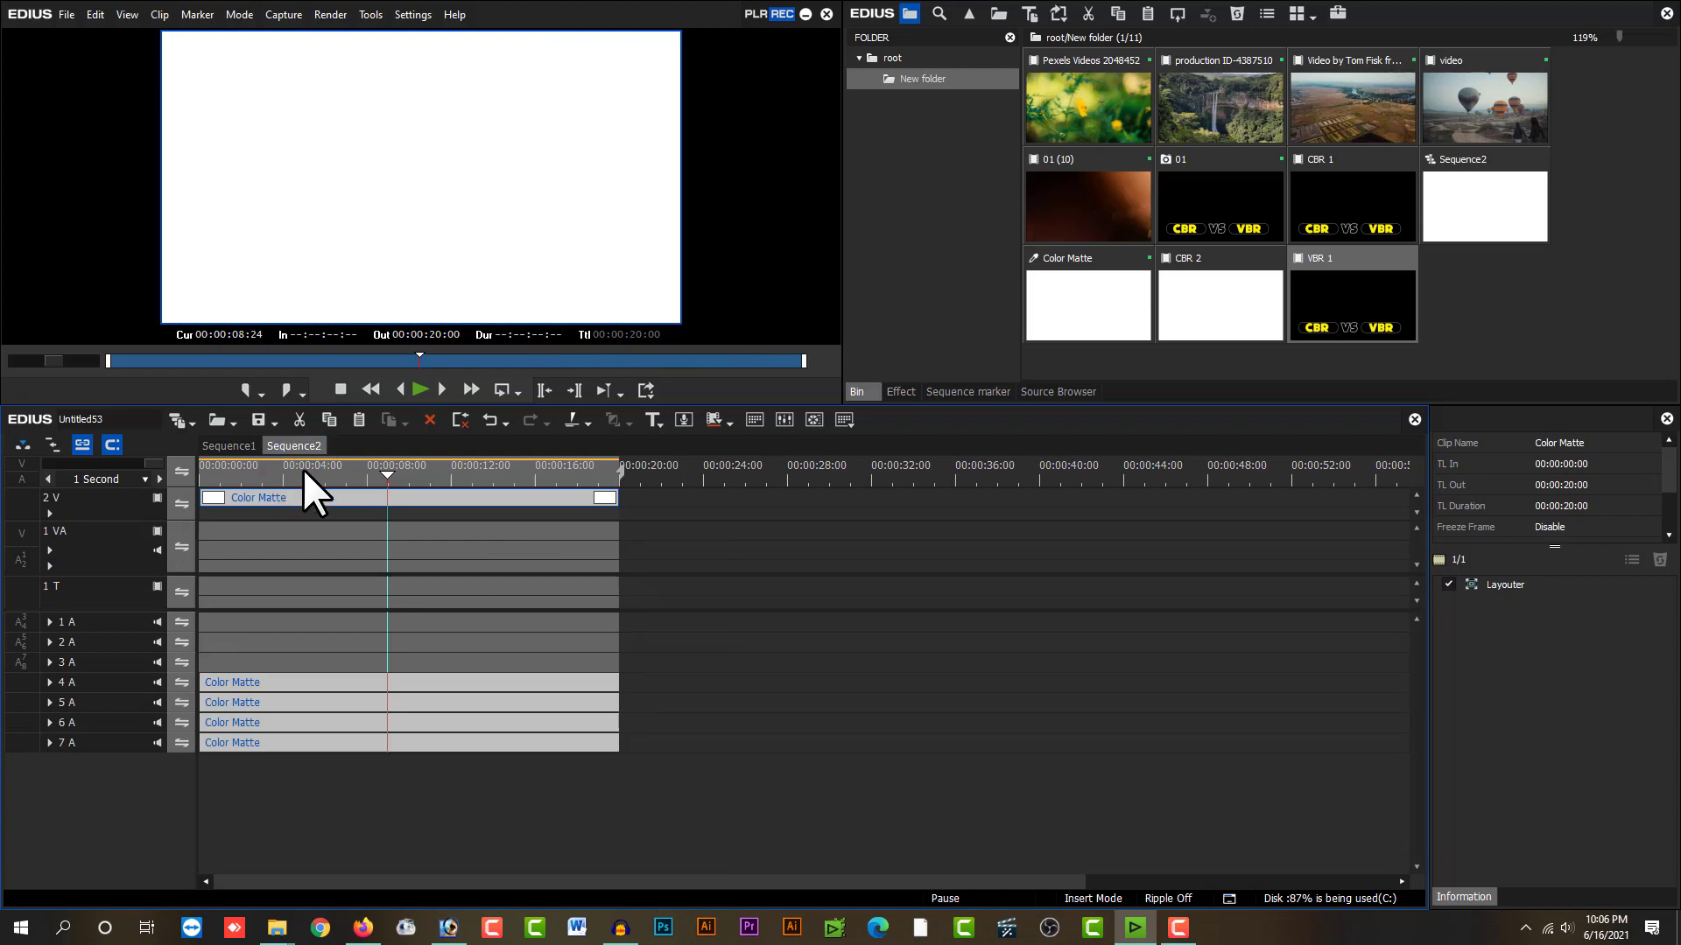
left_click_drag(302, 470, 388, 496)
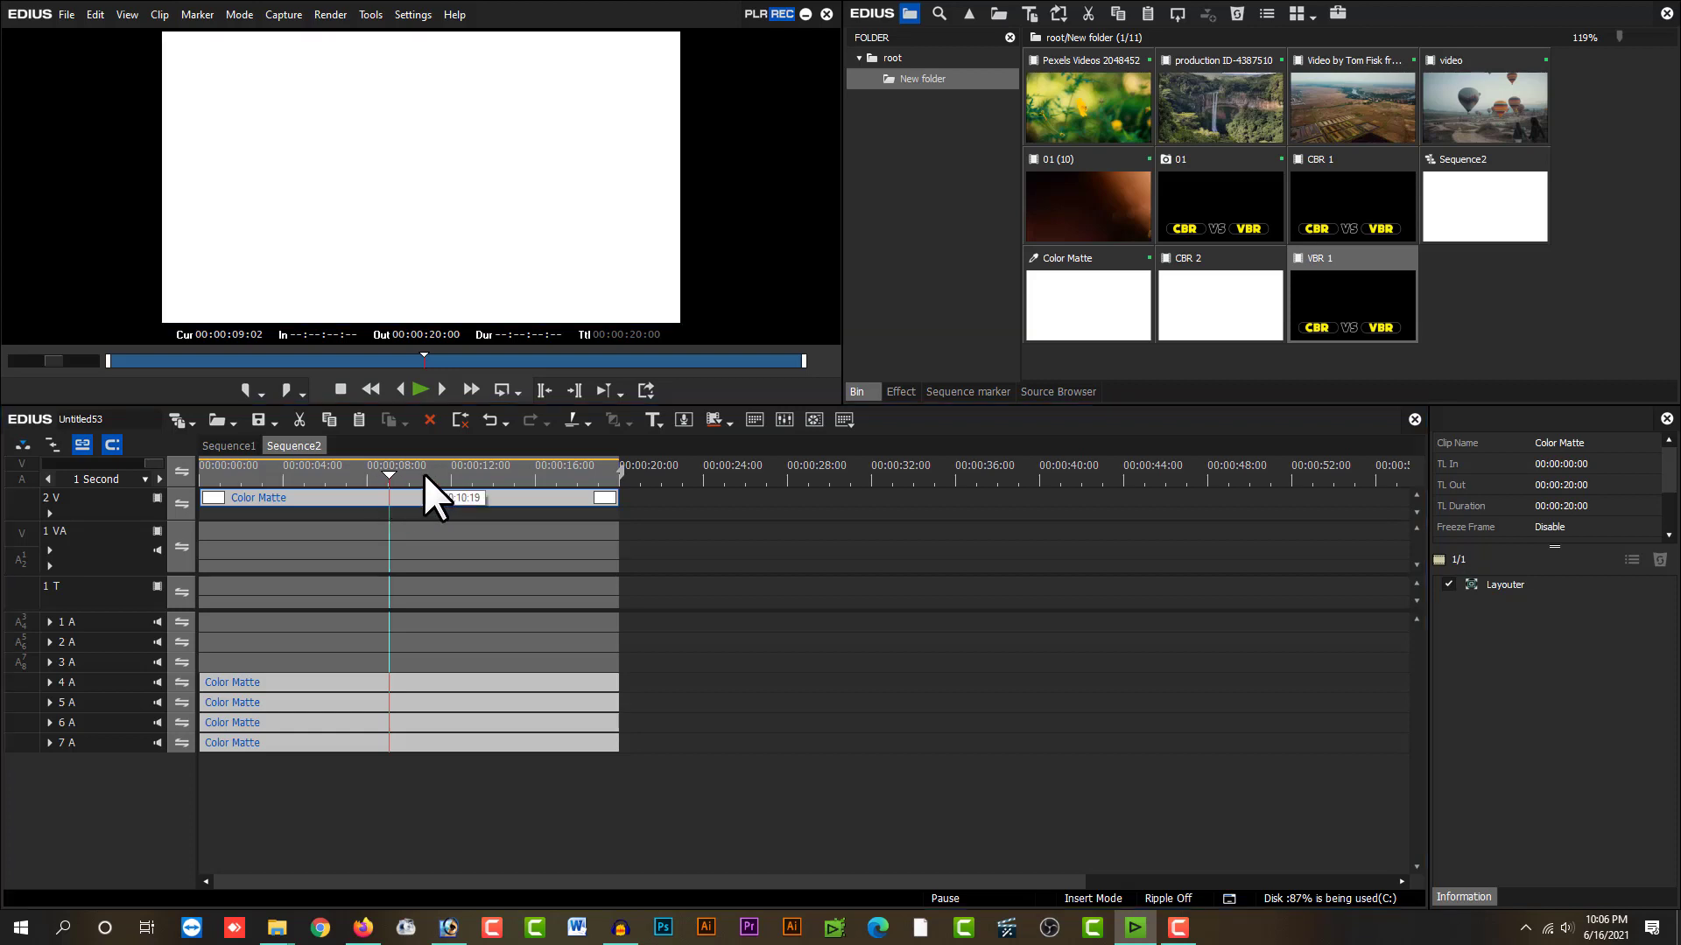
key("F11")
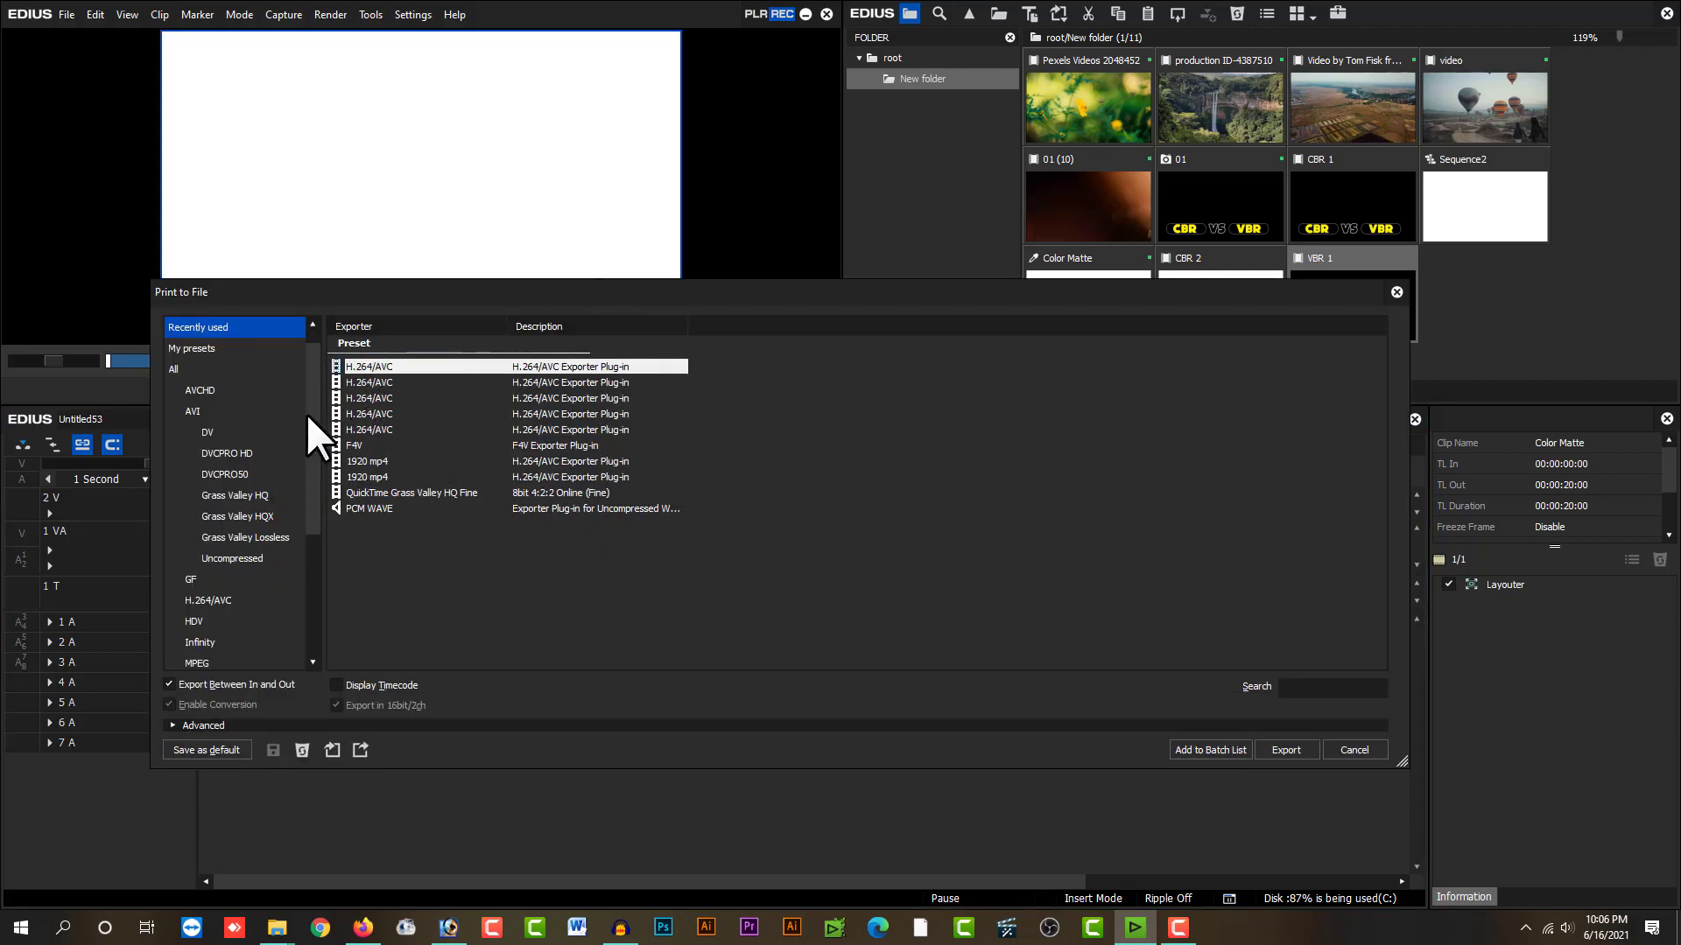
double_click(360, 367)
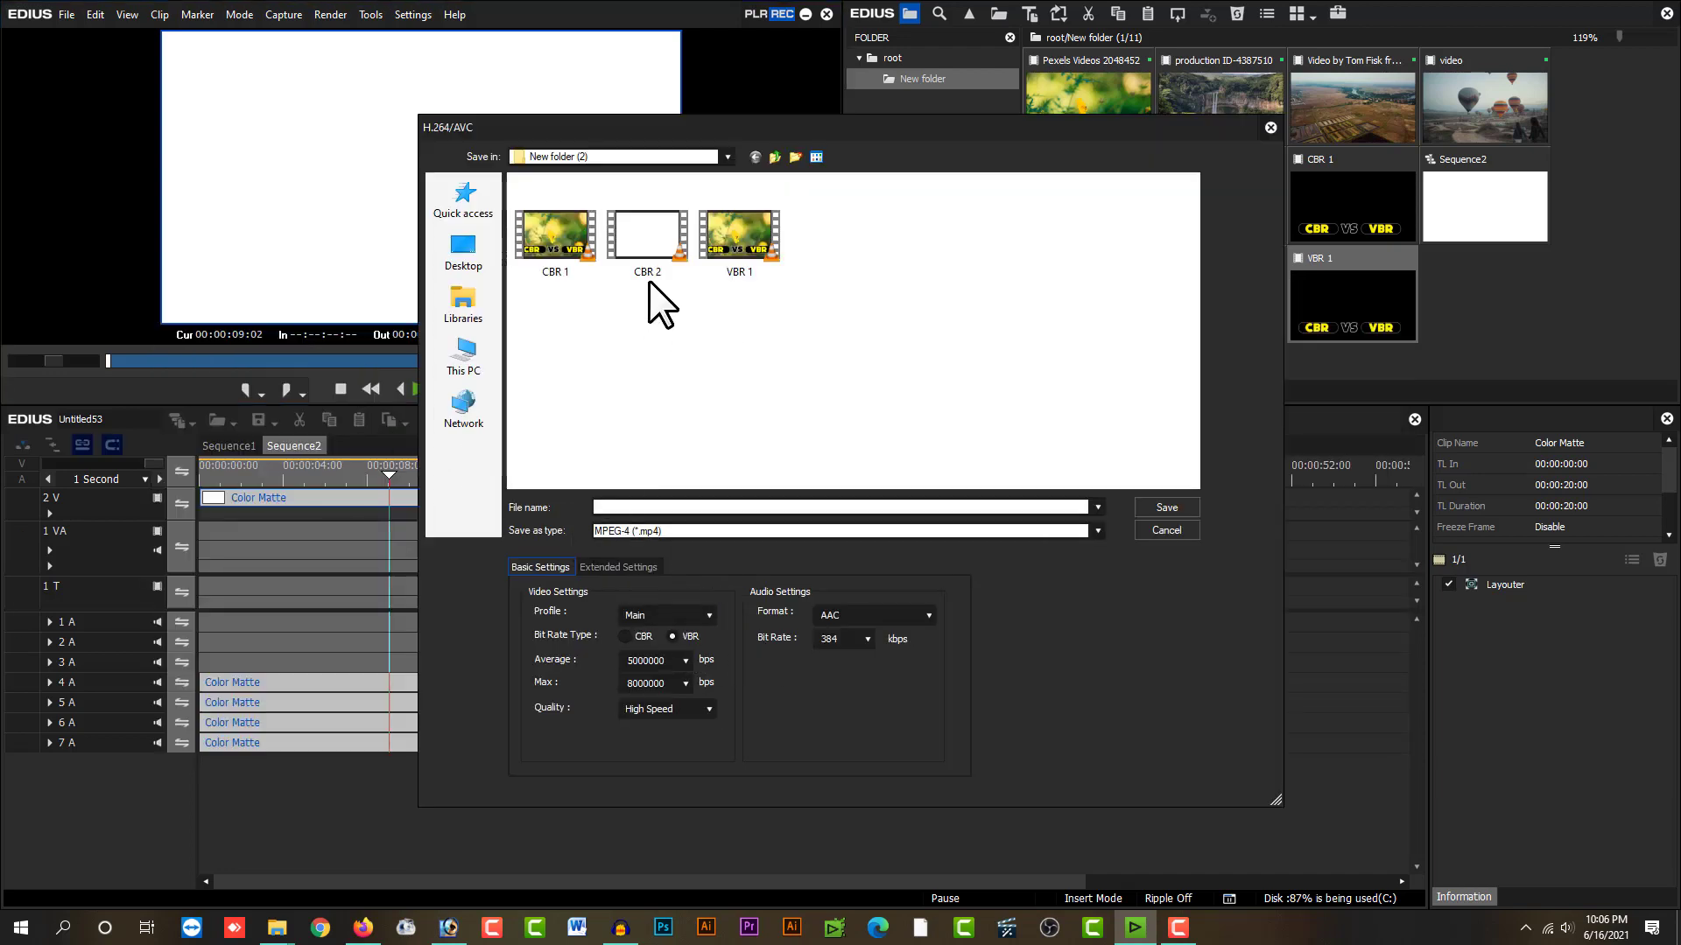
- Name the matte export "VBR 2" and save it in the same folder as the other exports
left_click(705, 507)
key("BackSpace")
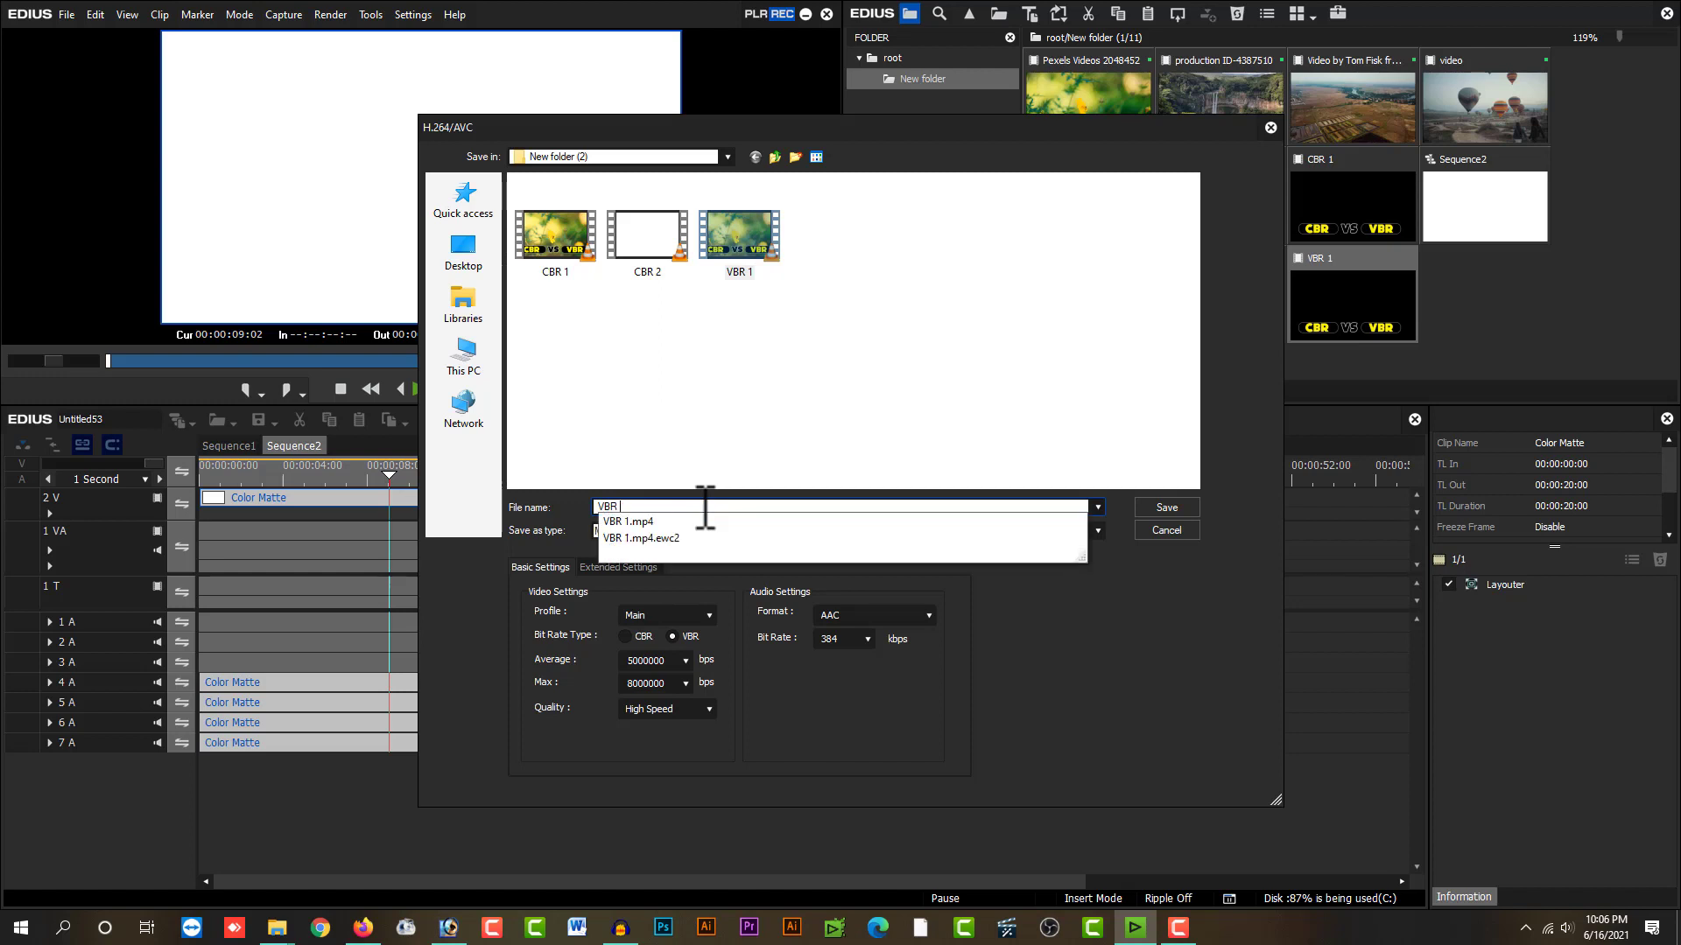
key("Return")
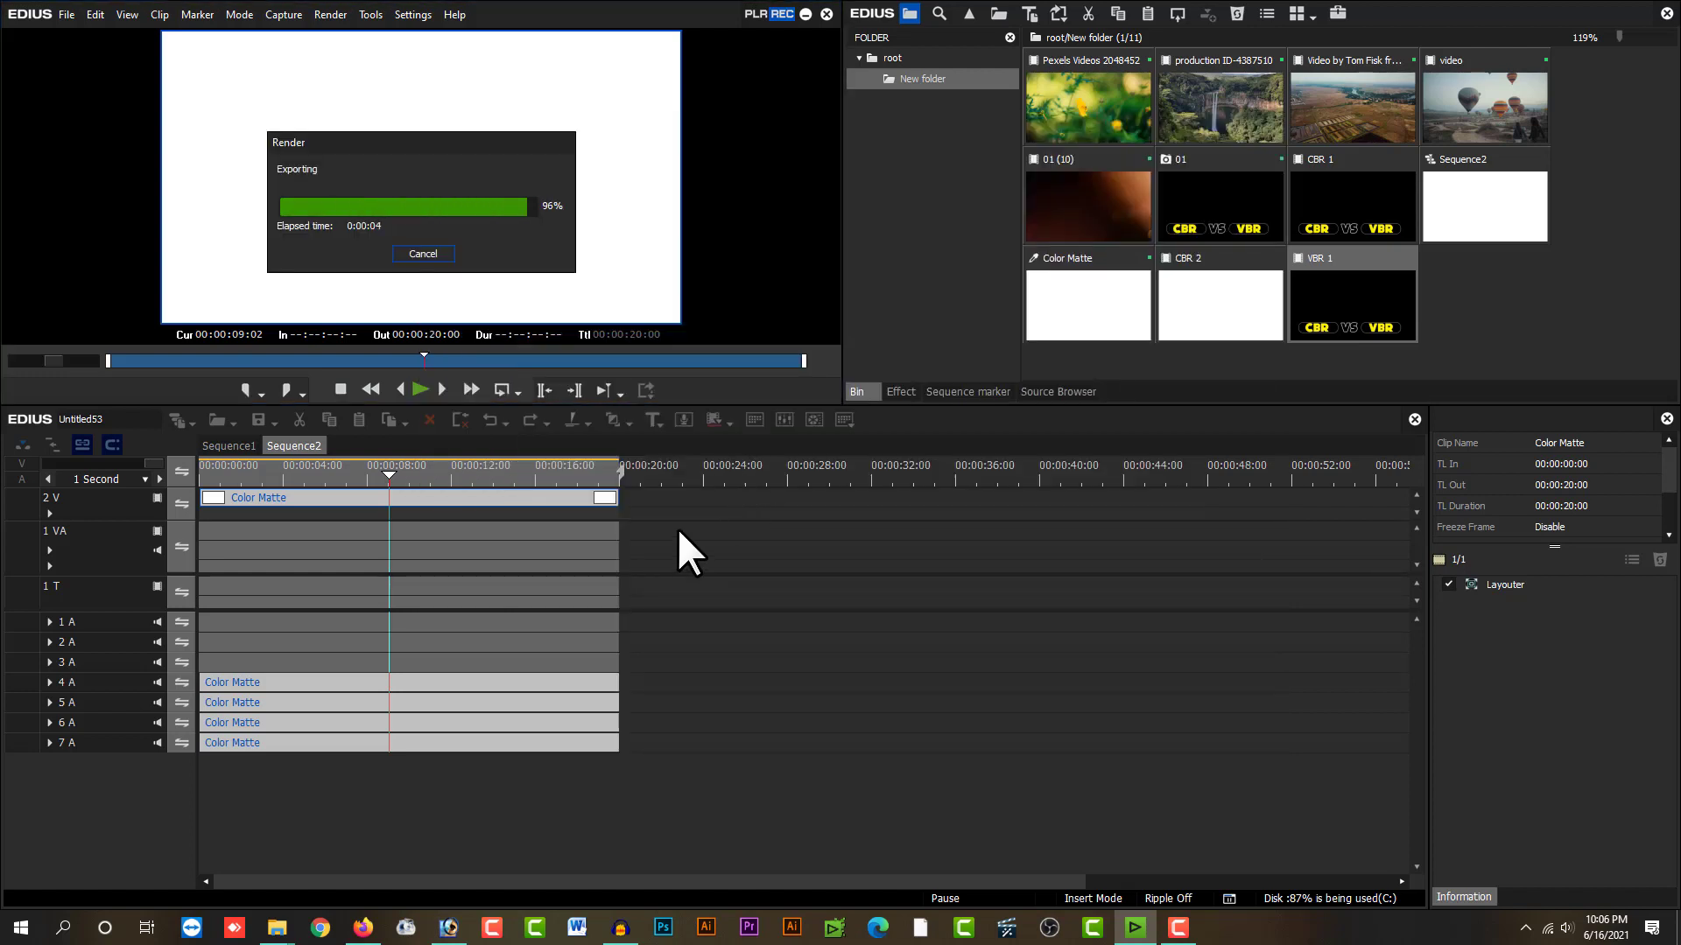
- Show the newly exported matte clip's folder in File Explorer and refresh the file list
right_click(1542, 298)
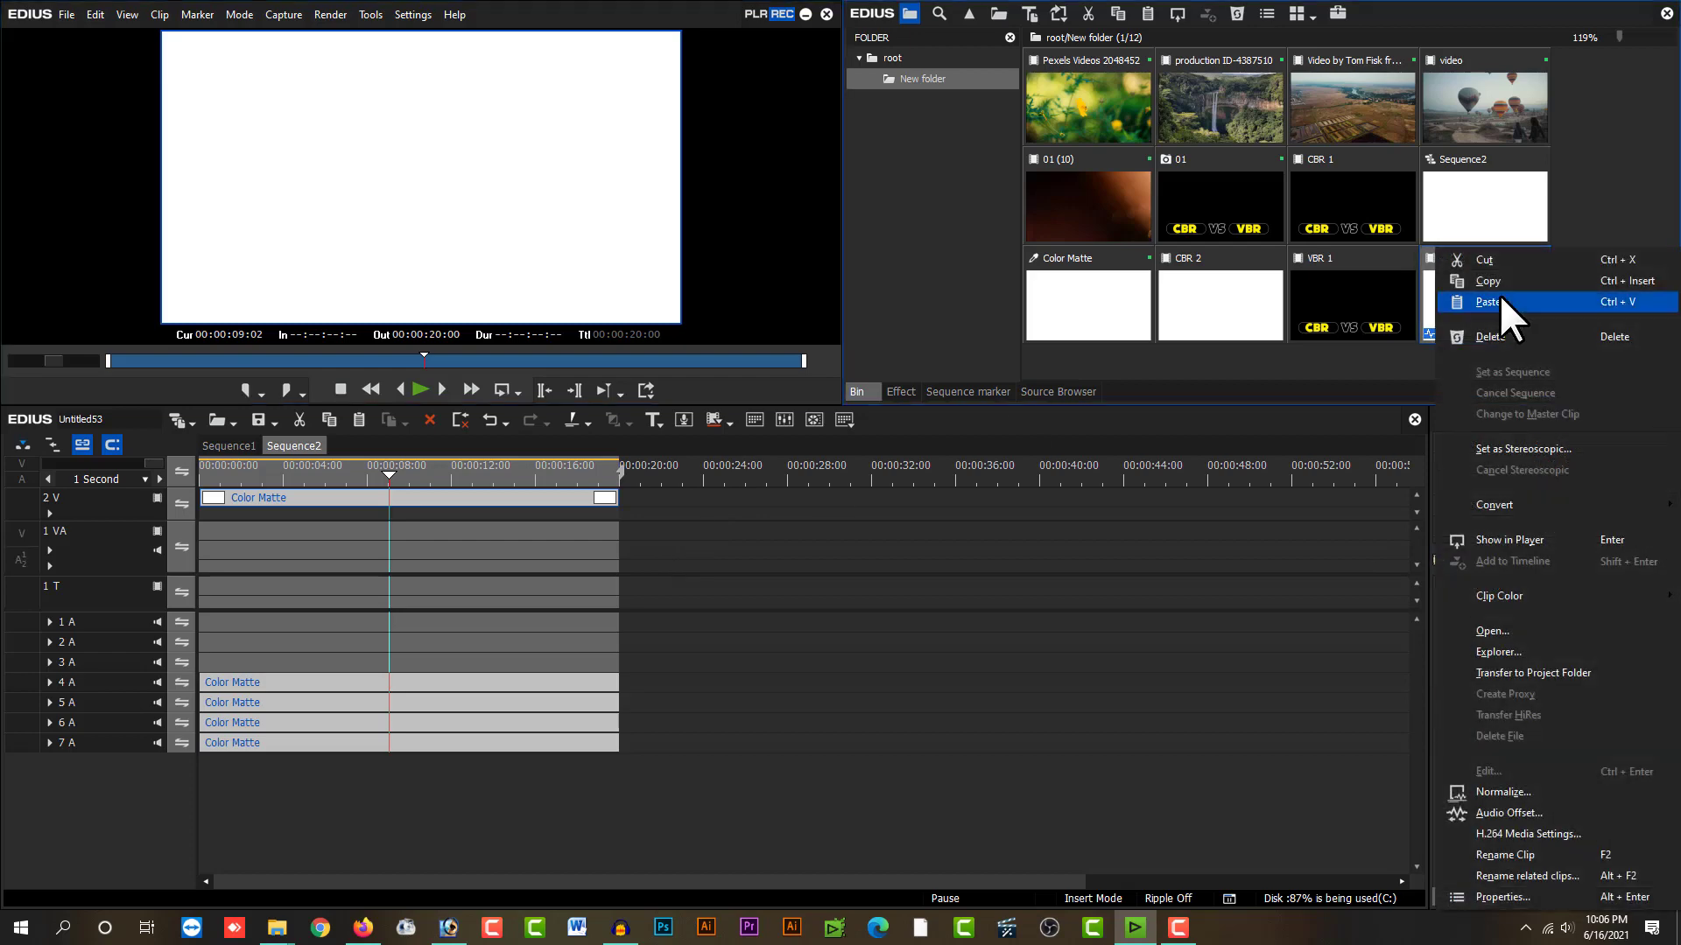
left_click(1488, 653)
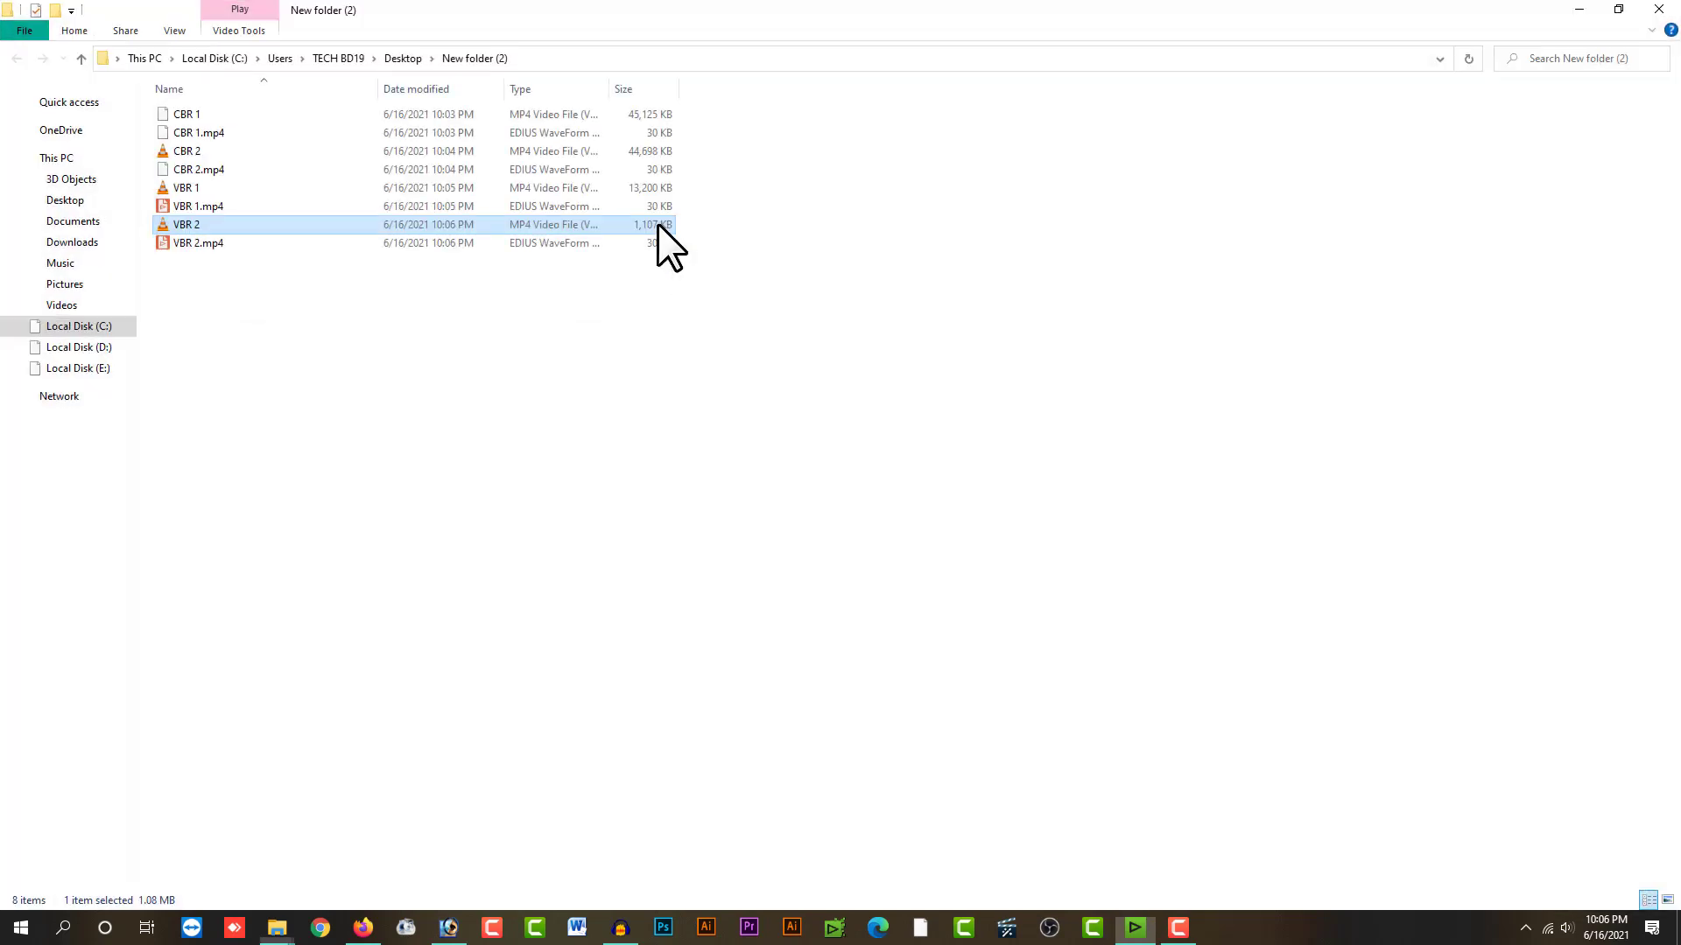
right_click(262, 316)
left_click(234, 255)
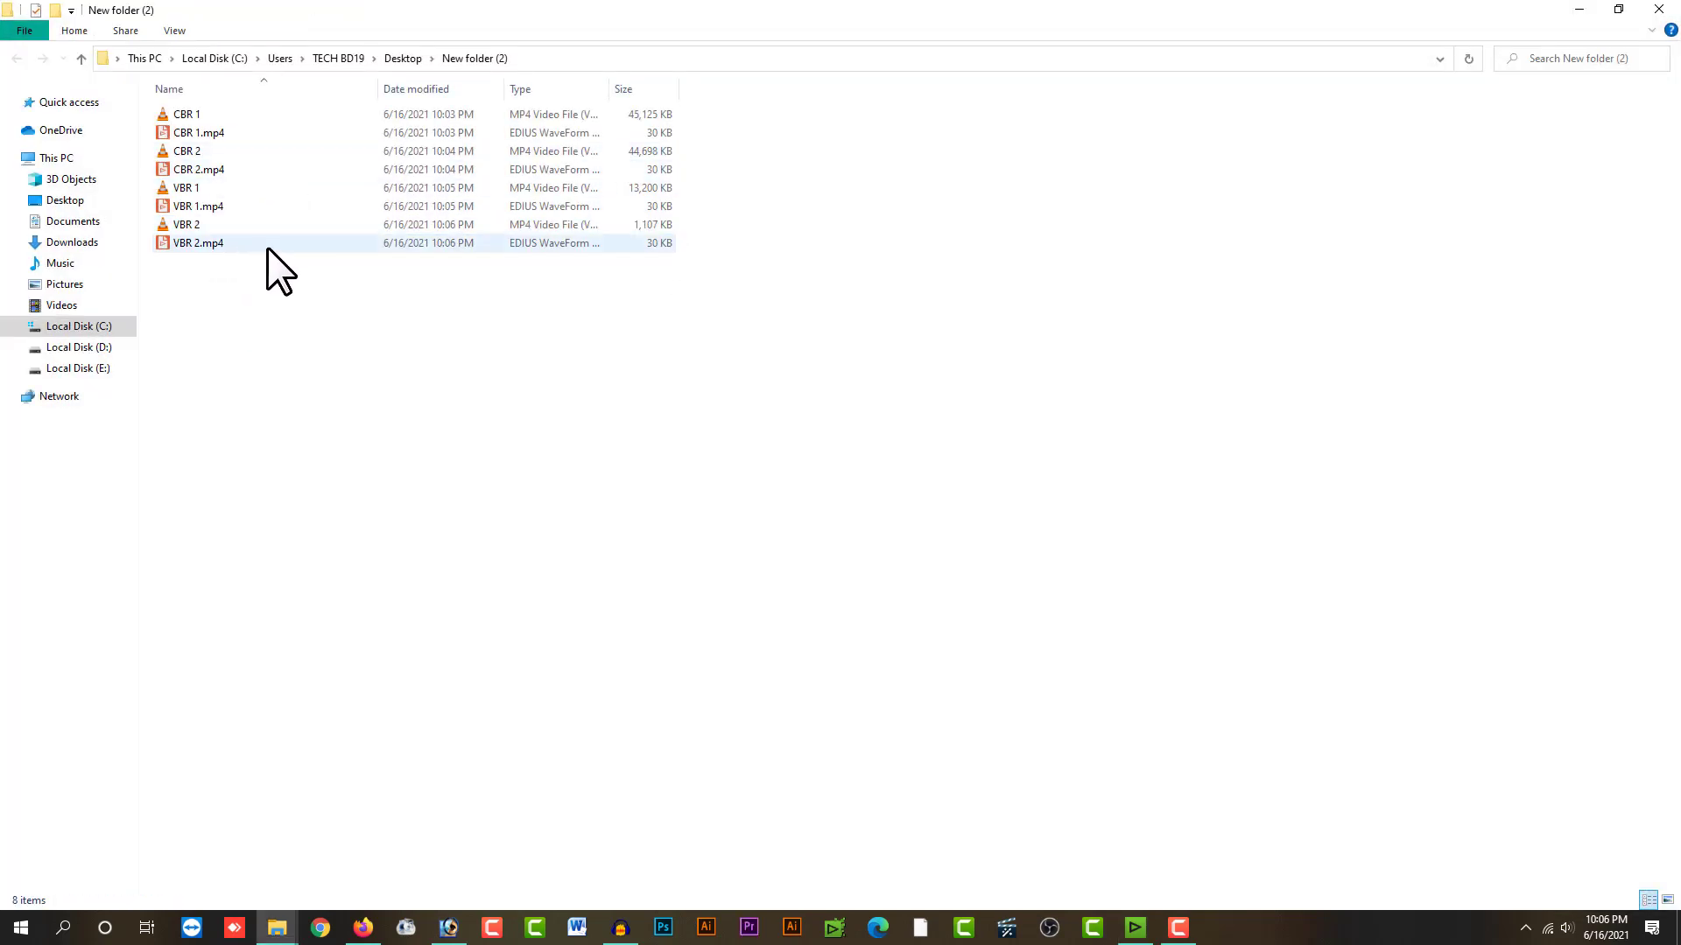
- Play the "CBR 1" video, move the player below the file list and close it
mouse_move(199, 118)
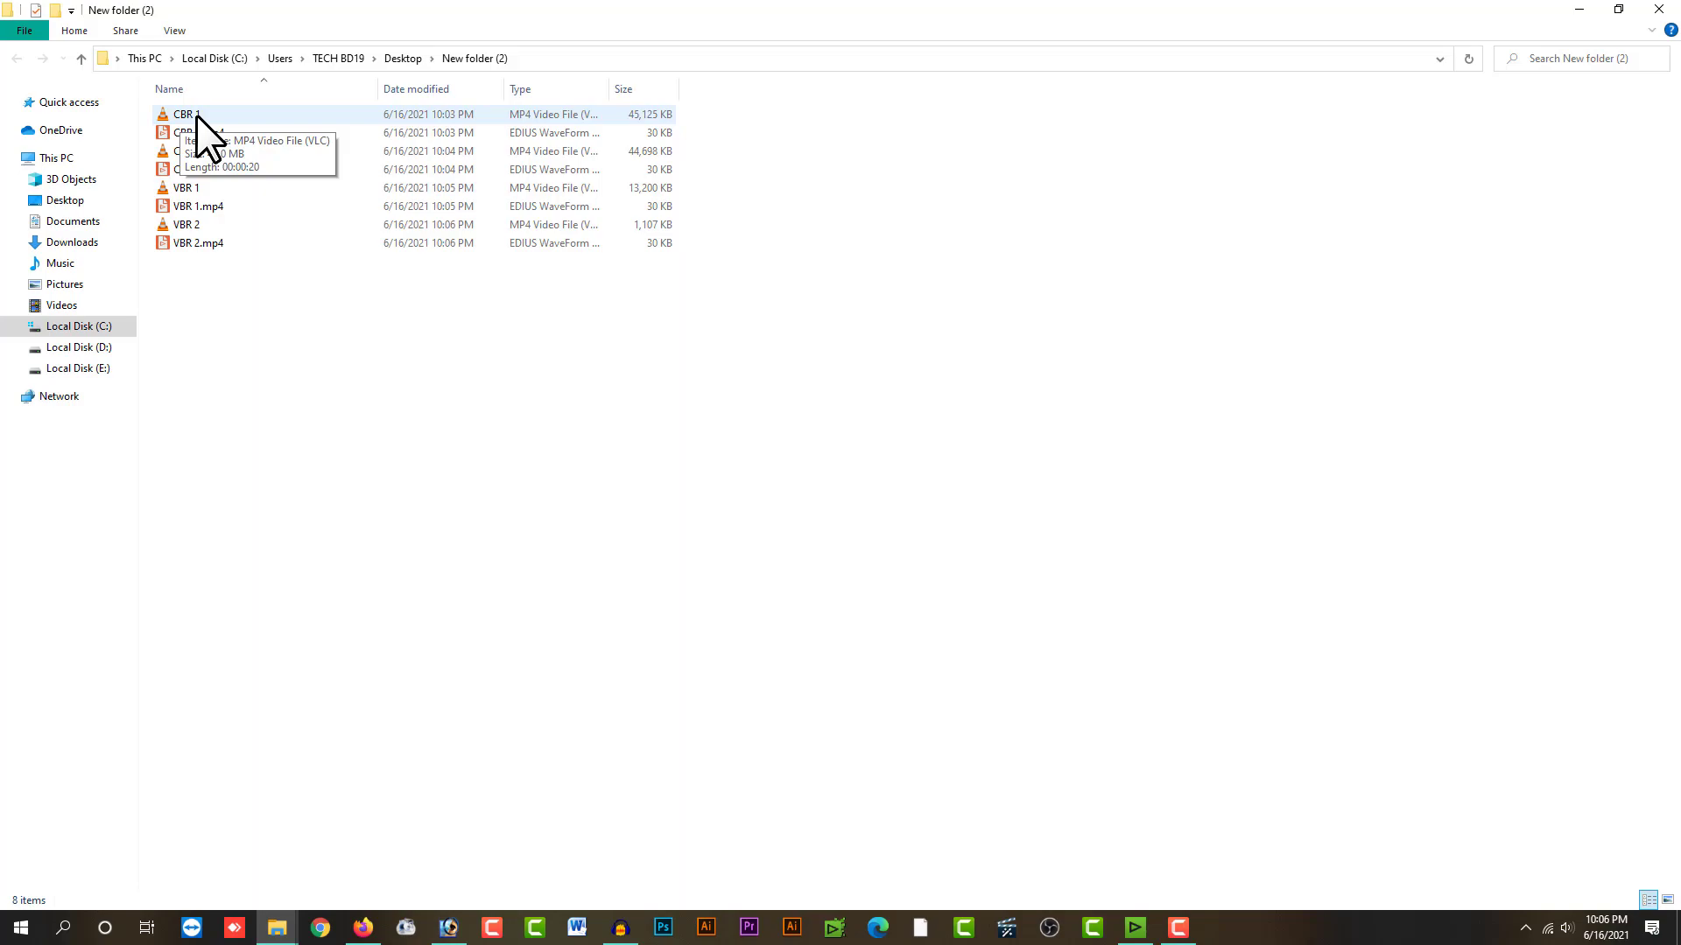
double_click(200, 118)
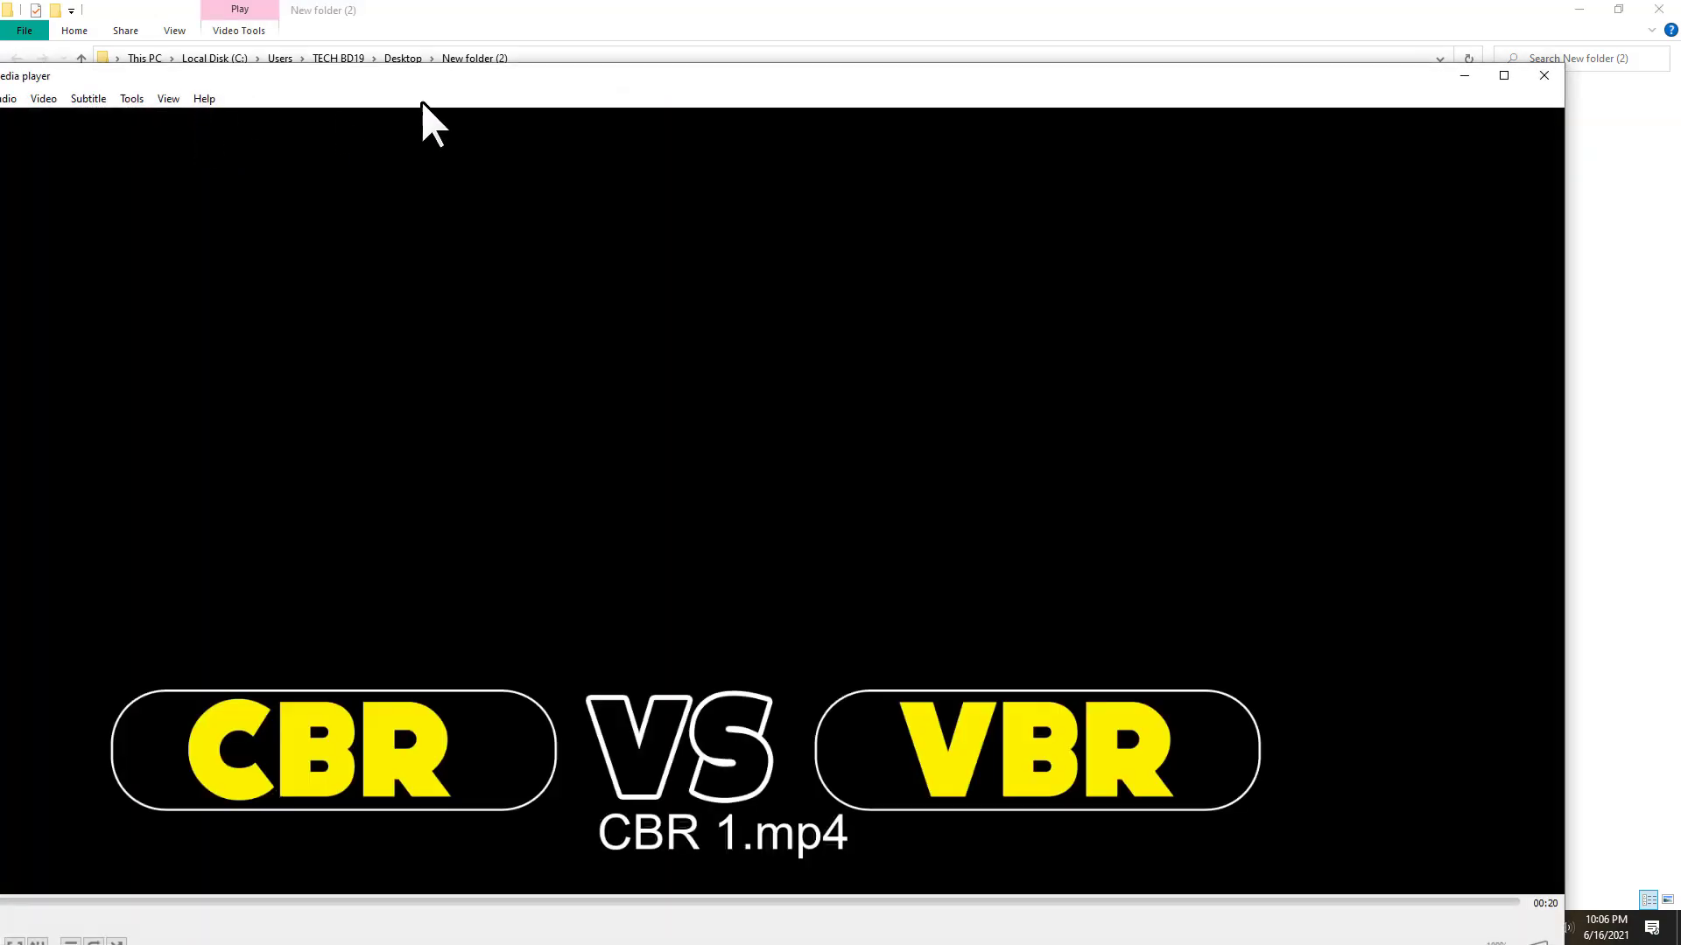
left_click_drag(676, 64, 746, 224)
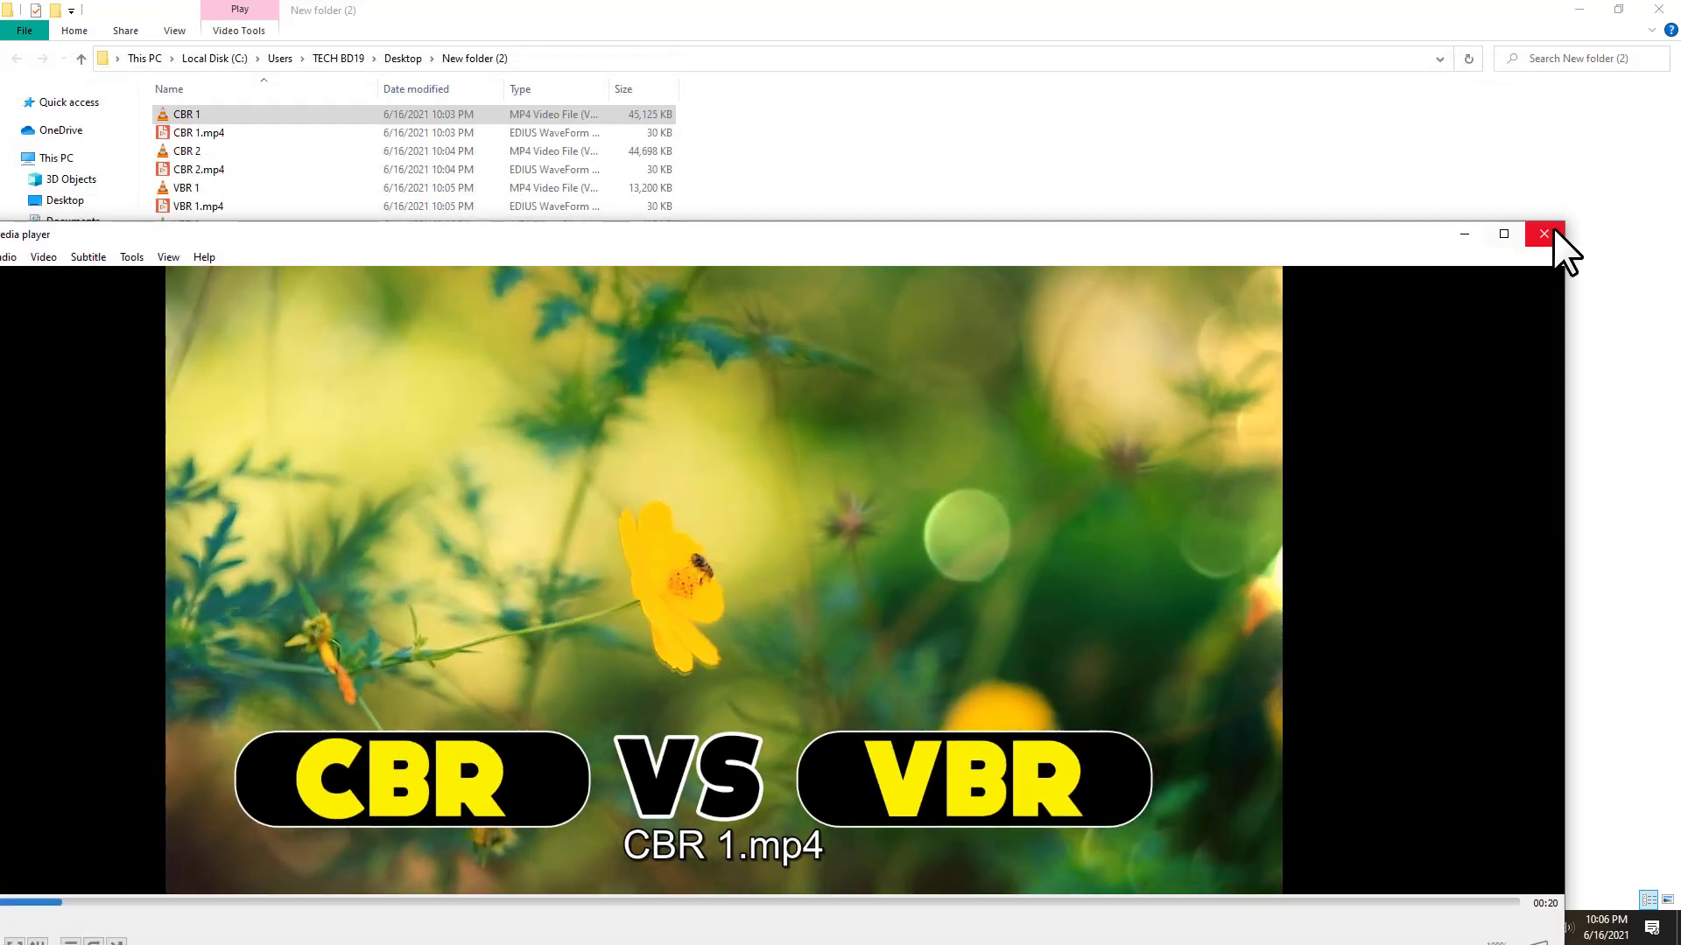
left_click(1545, 234)
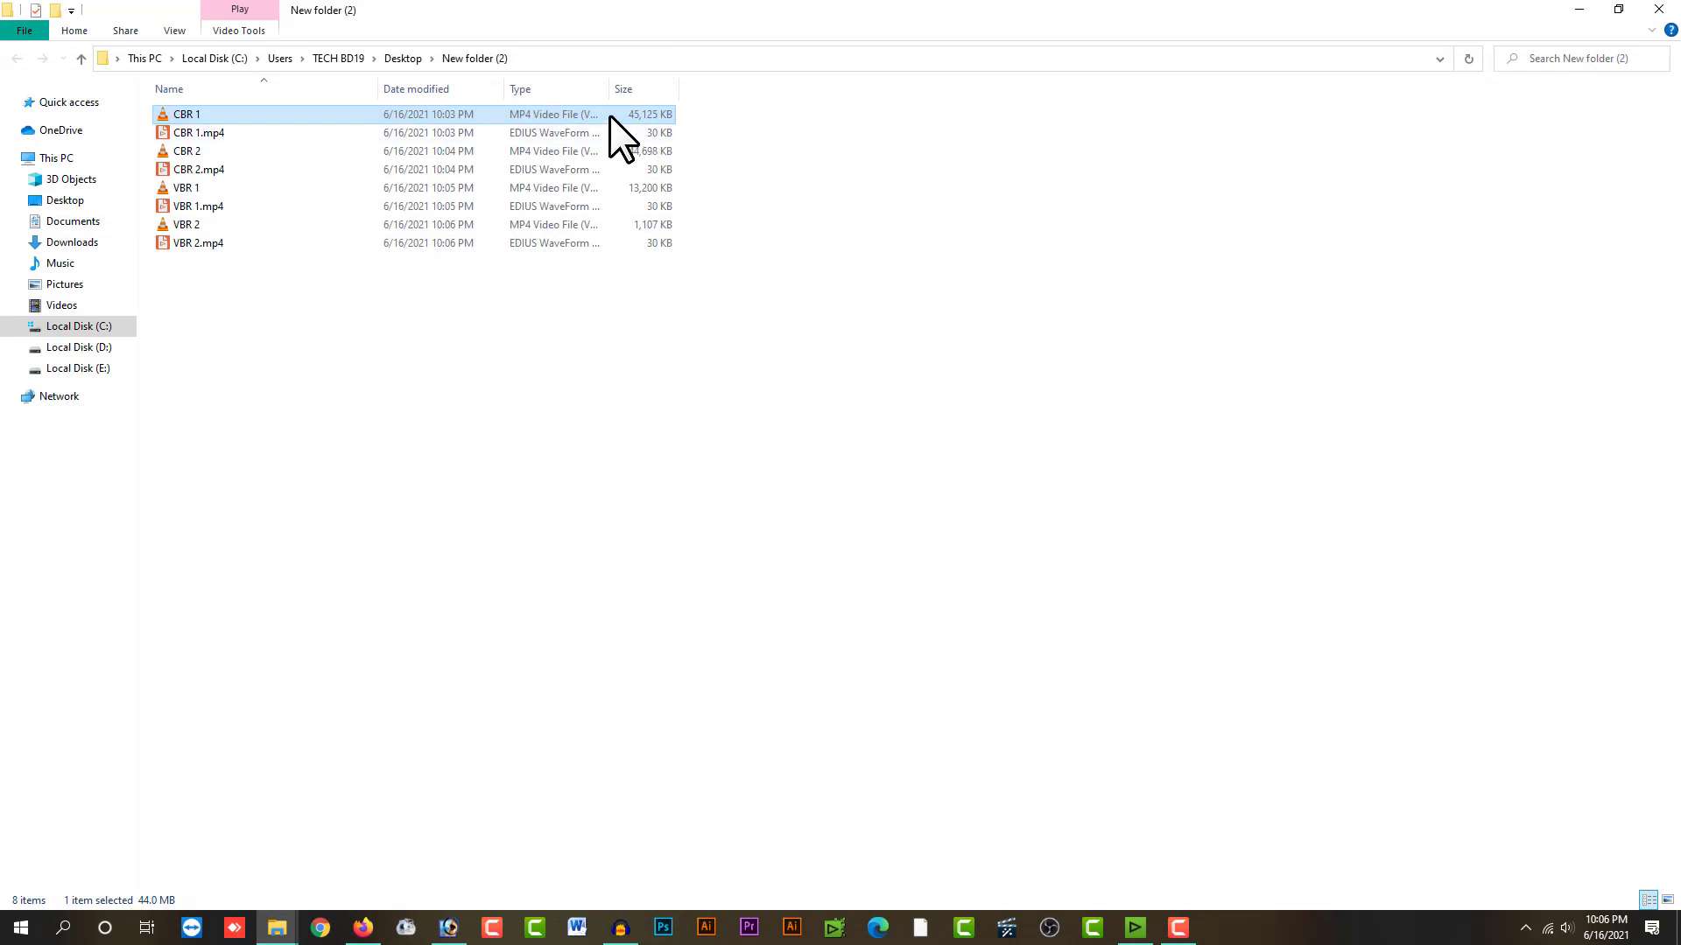
- Check the file size of "CBR 1" in its file properties and close them
right_click(446, 115)
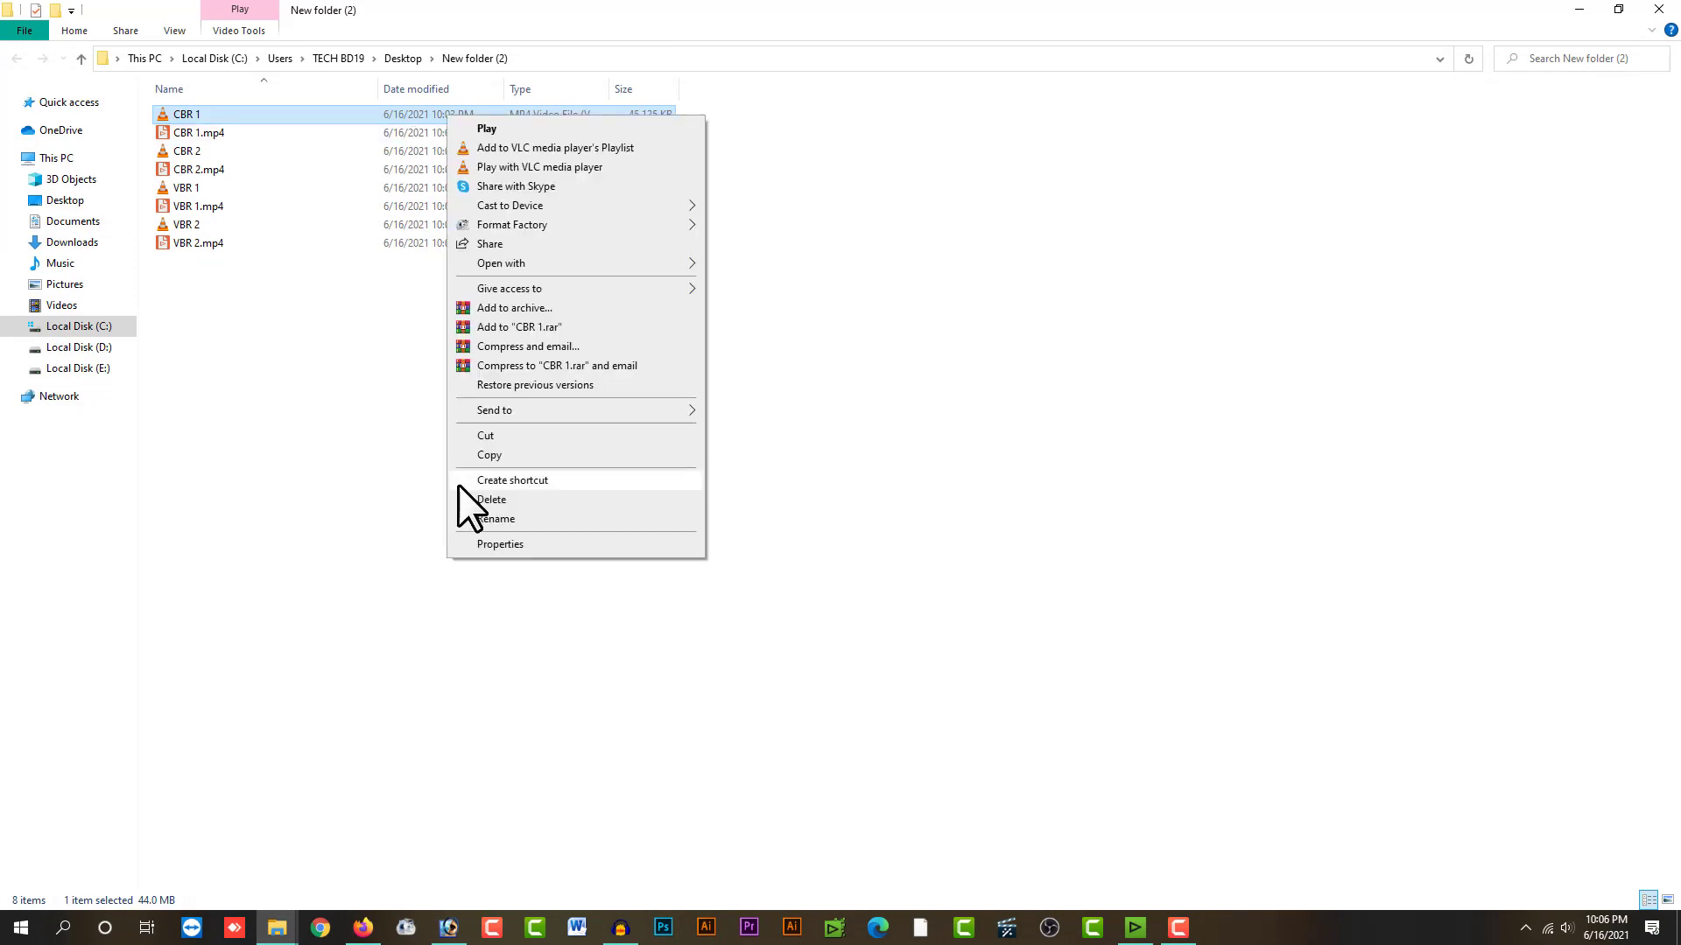
left_click(496, 544)
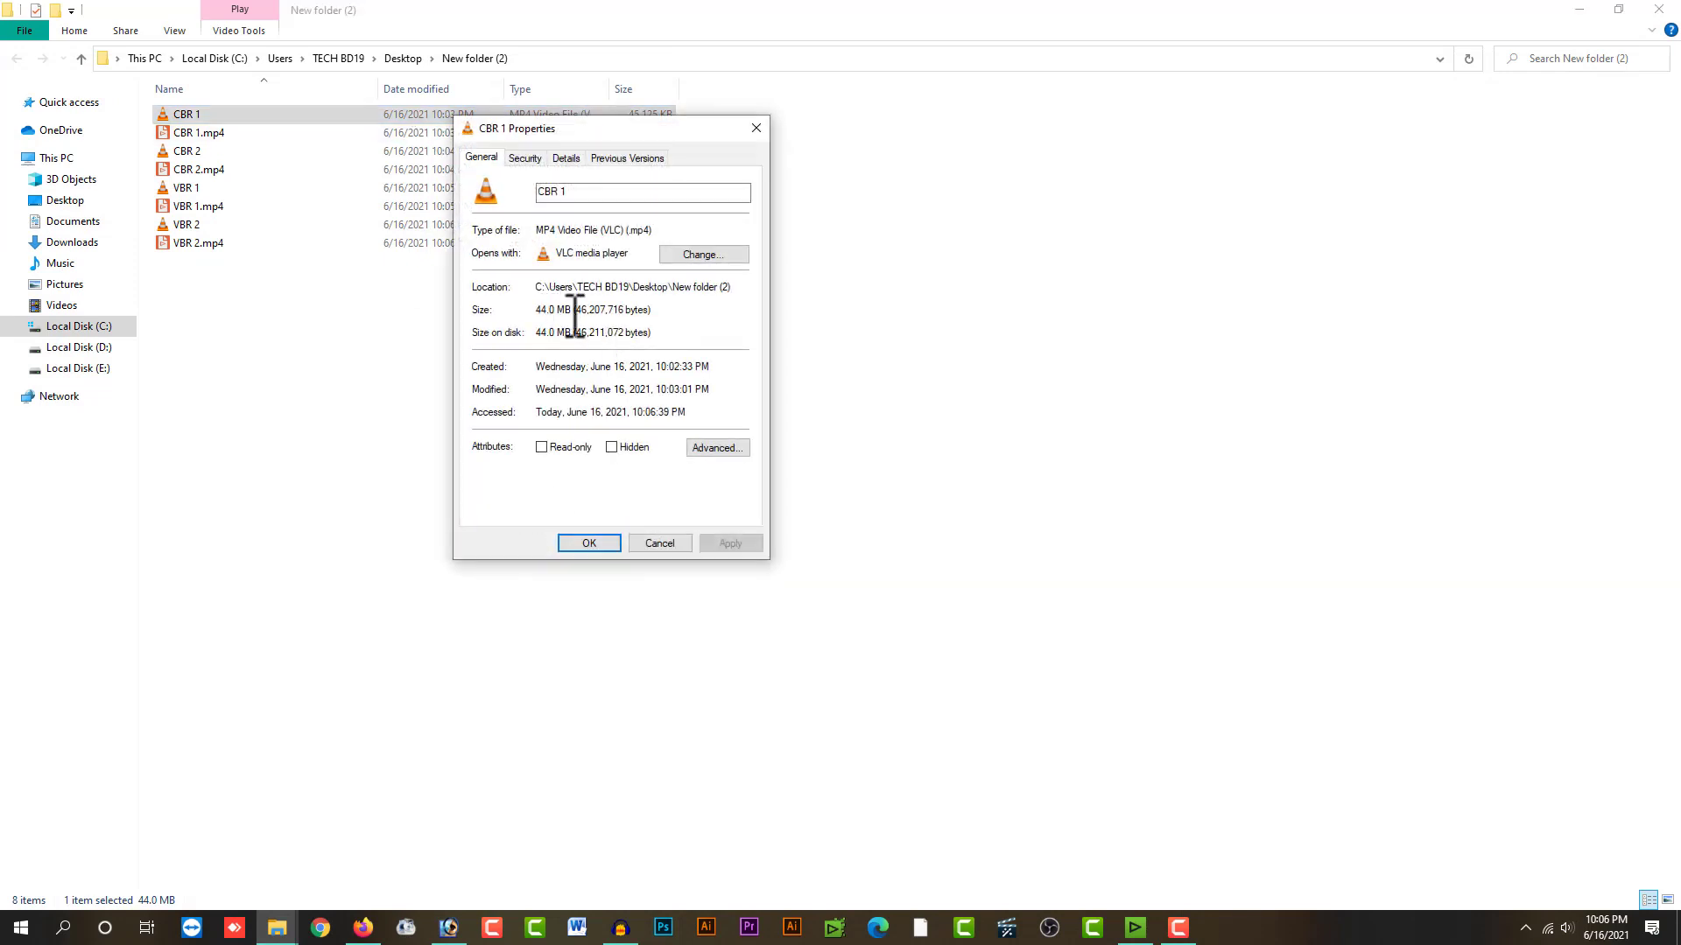
left_click(755, 129)
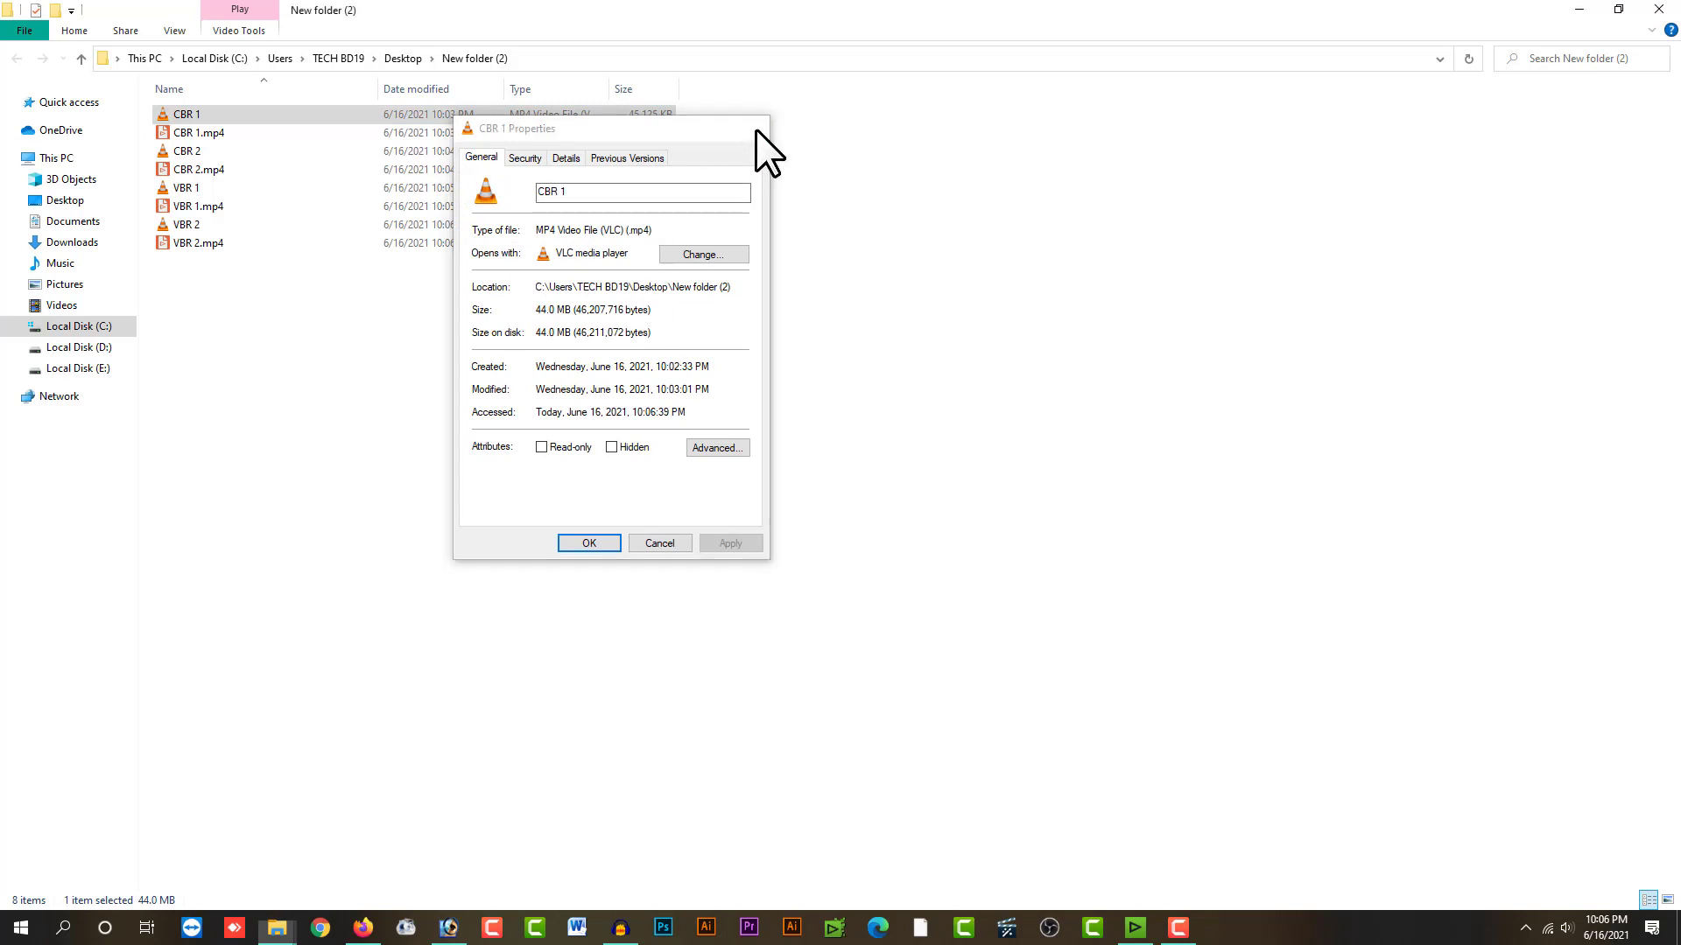
- Play the "CBR 2" video briefly, then compare the listed file sizes of "CBR 1" and "CBR 2"
double_click(266, 154)
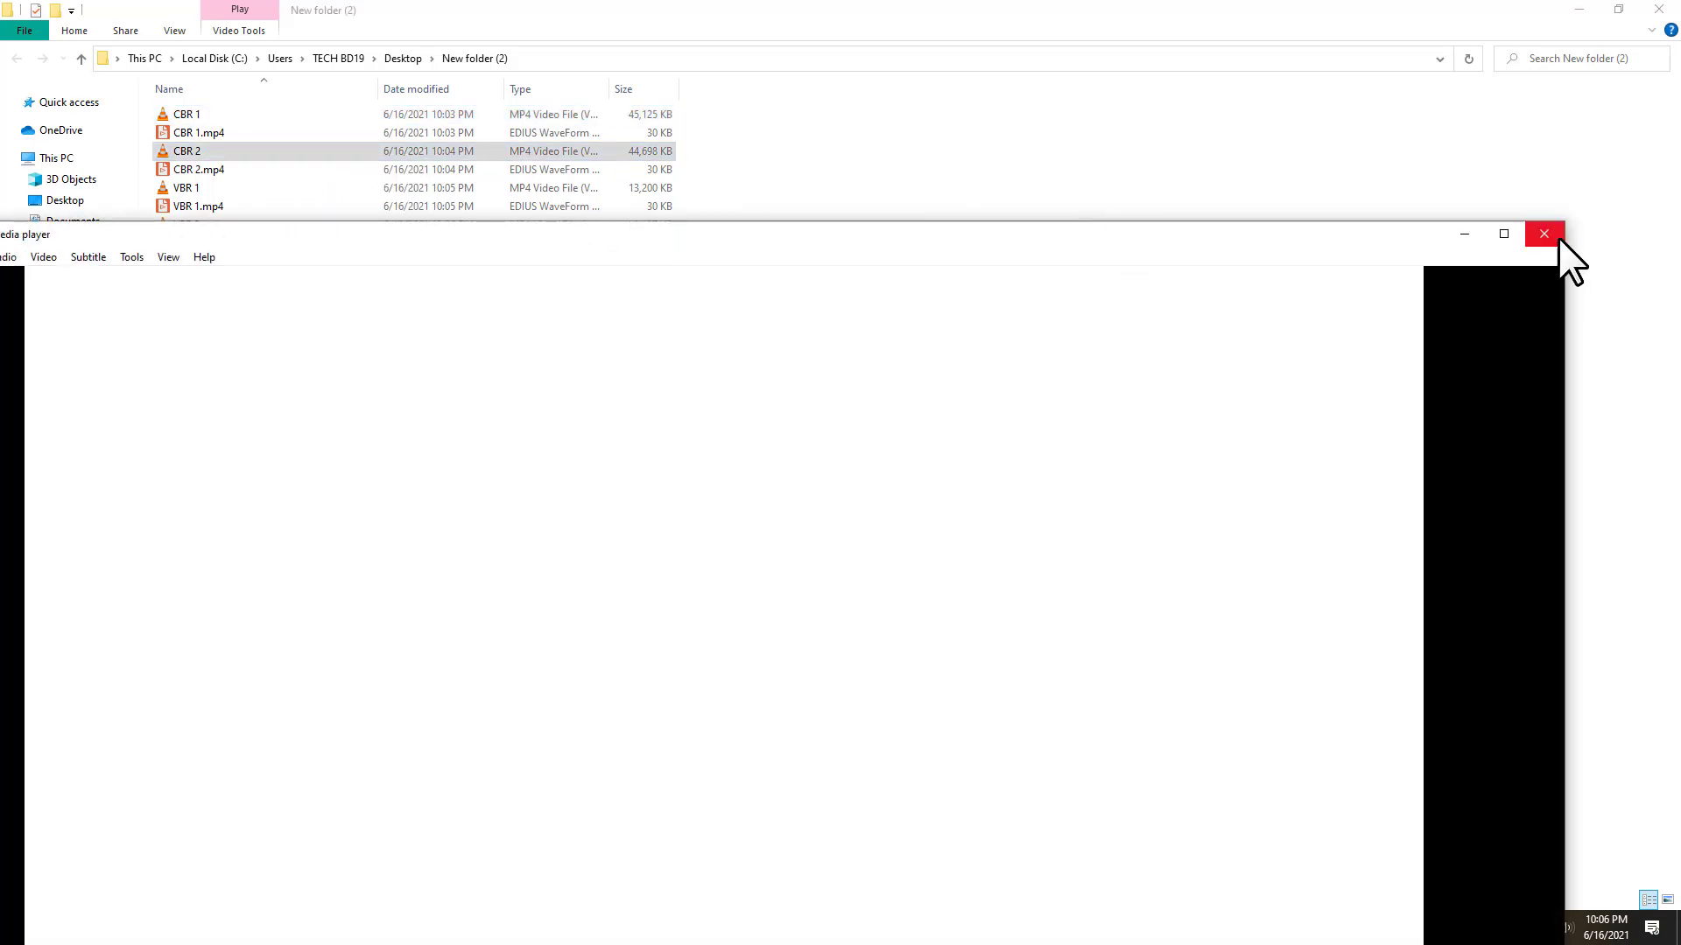
left_click(1539, 235)
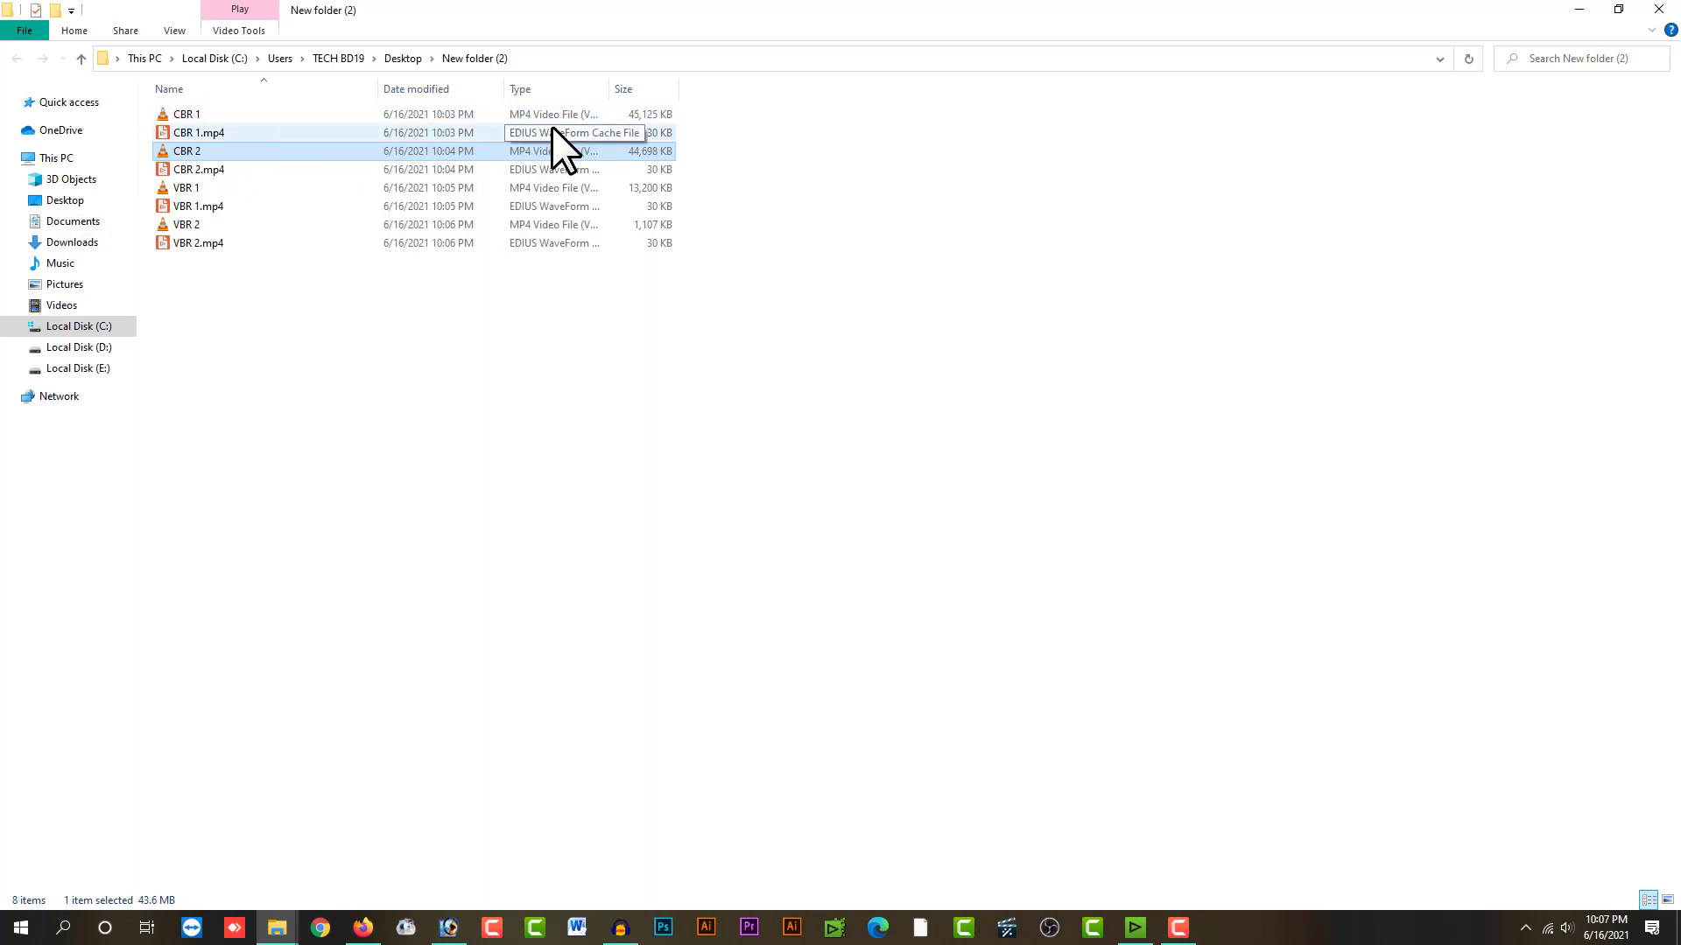
left_click(654, 114)
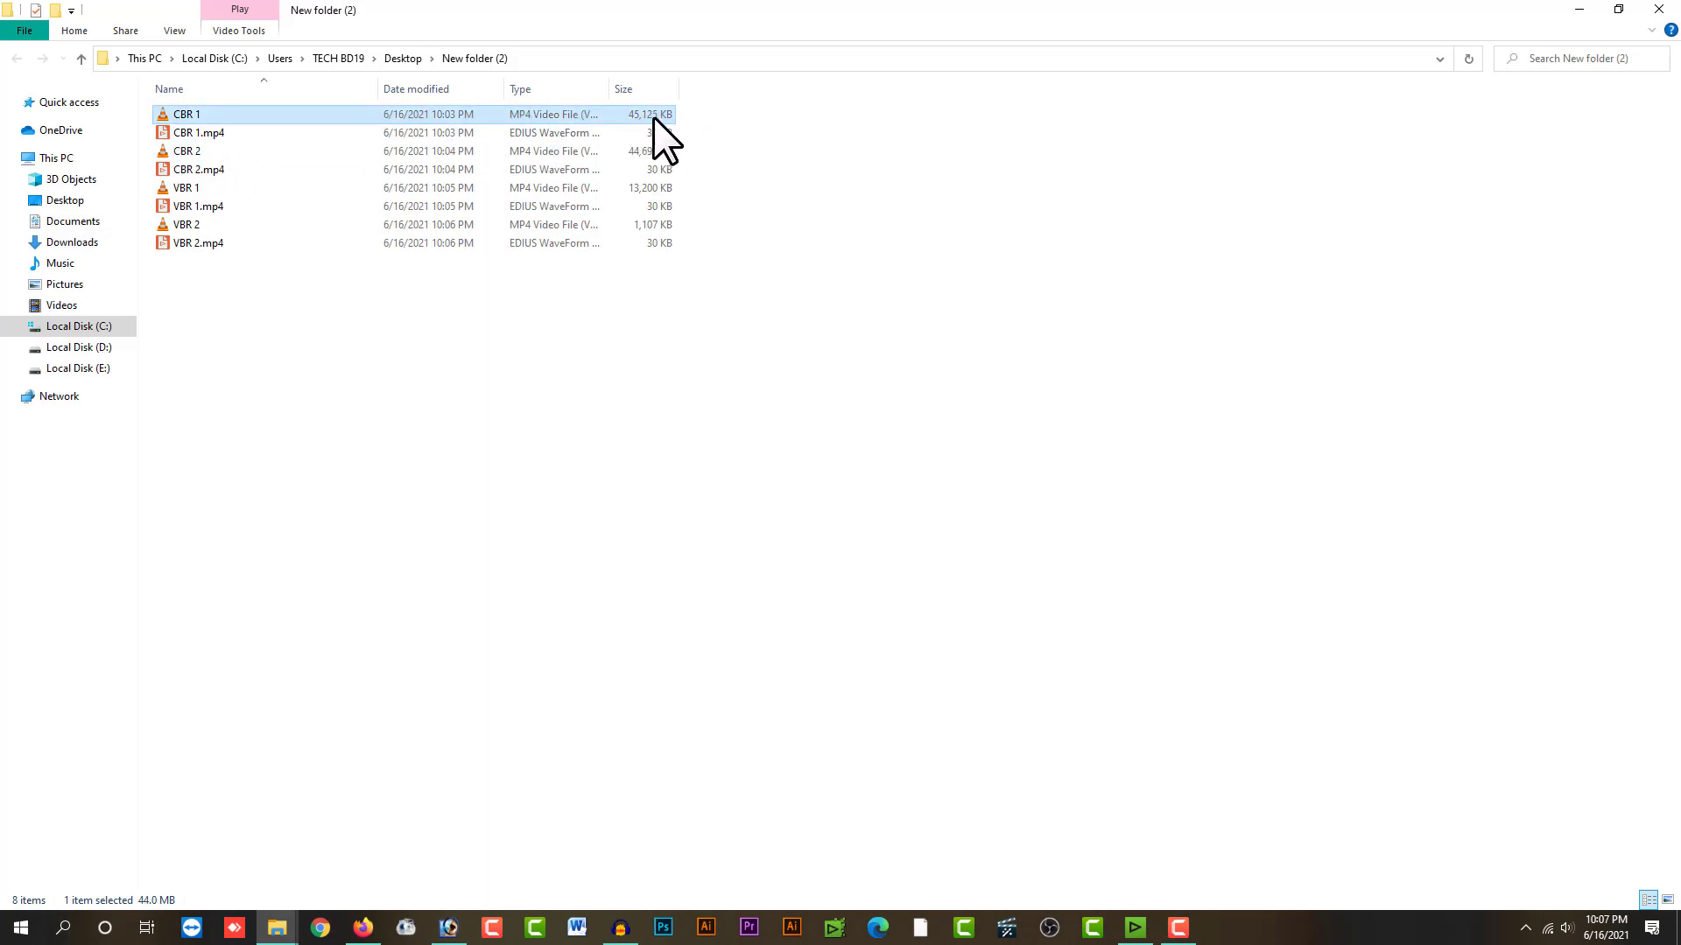
left_click(191, 154)
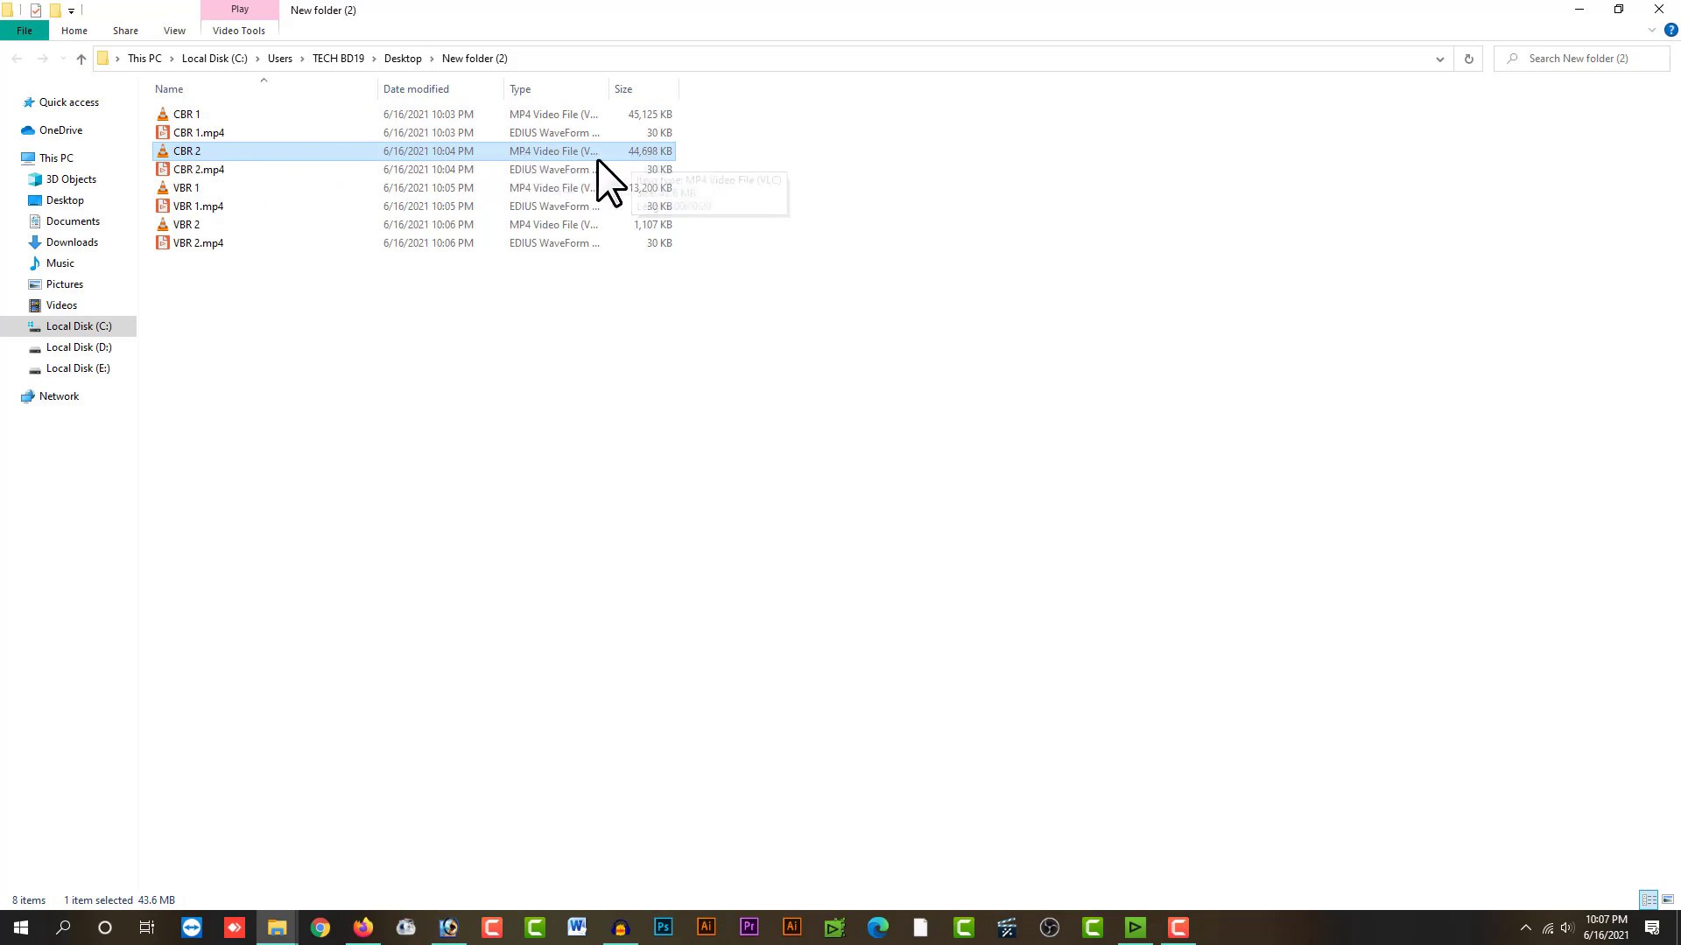
- Replay the "CBR 1" video, adjust the player window to view the footage and close the player
left_click(572, 109)
double_click(572, 107)
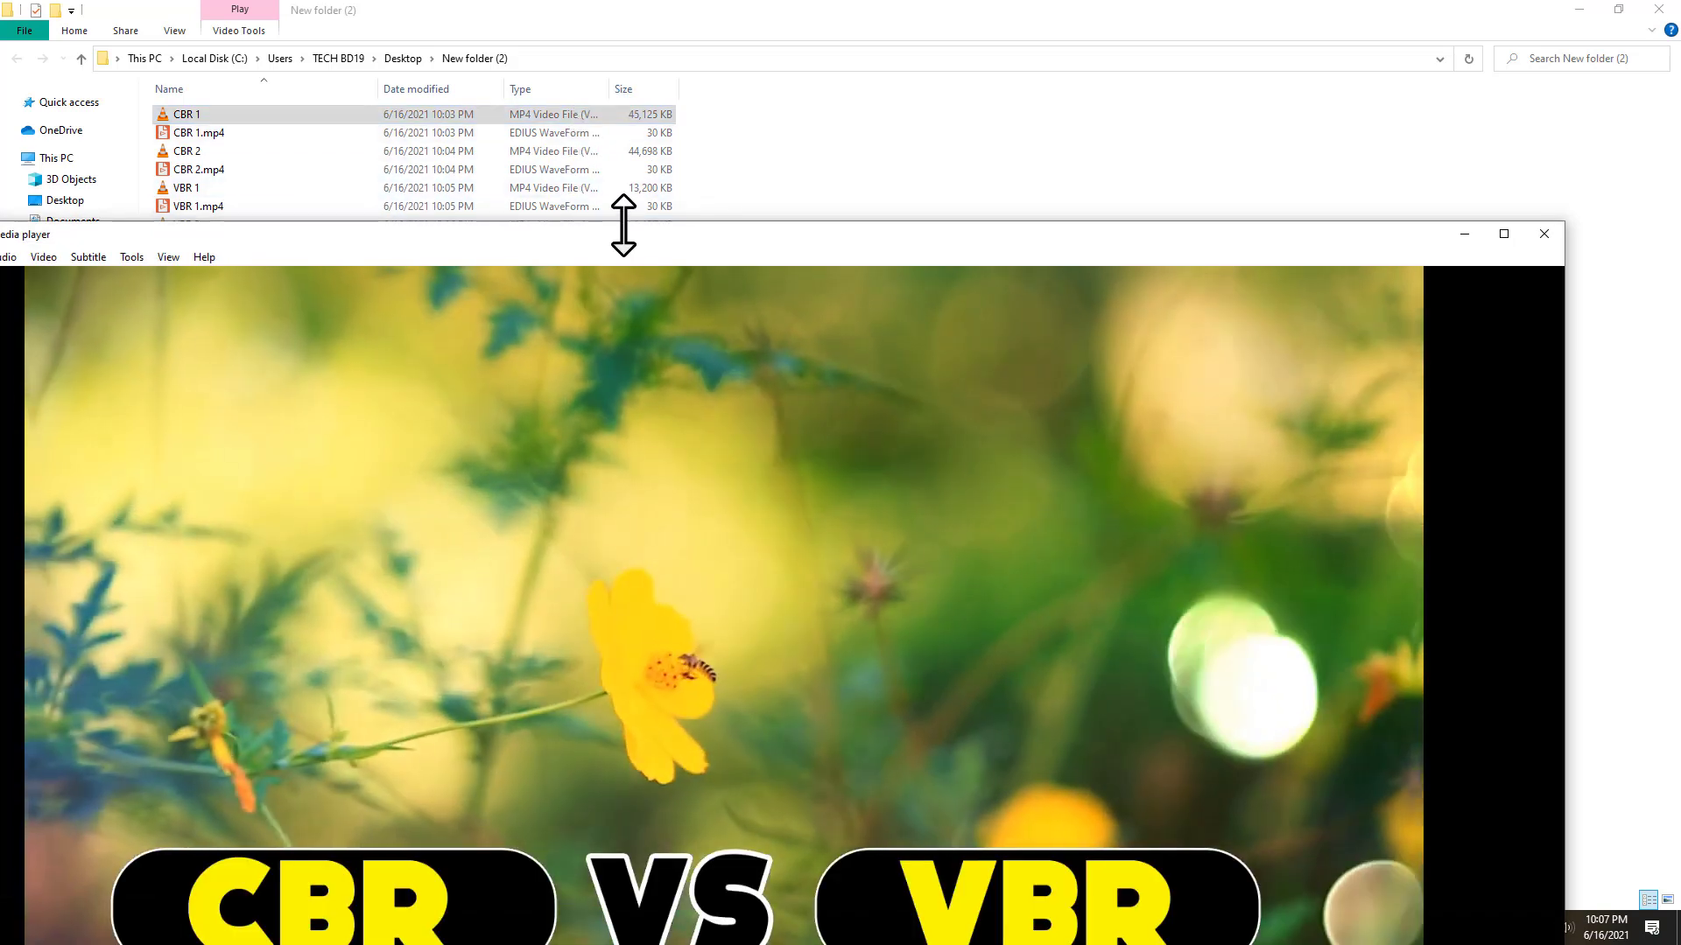
left_click_drag(623, 227, 612, 349)
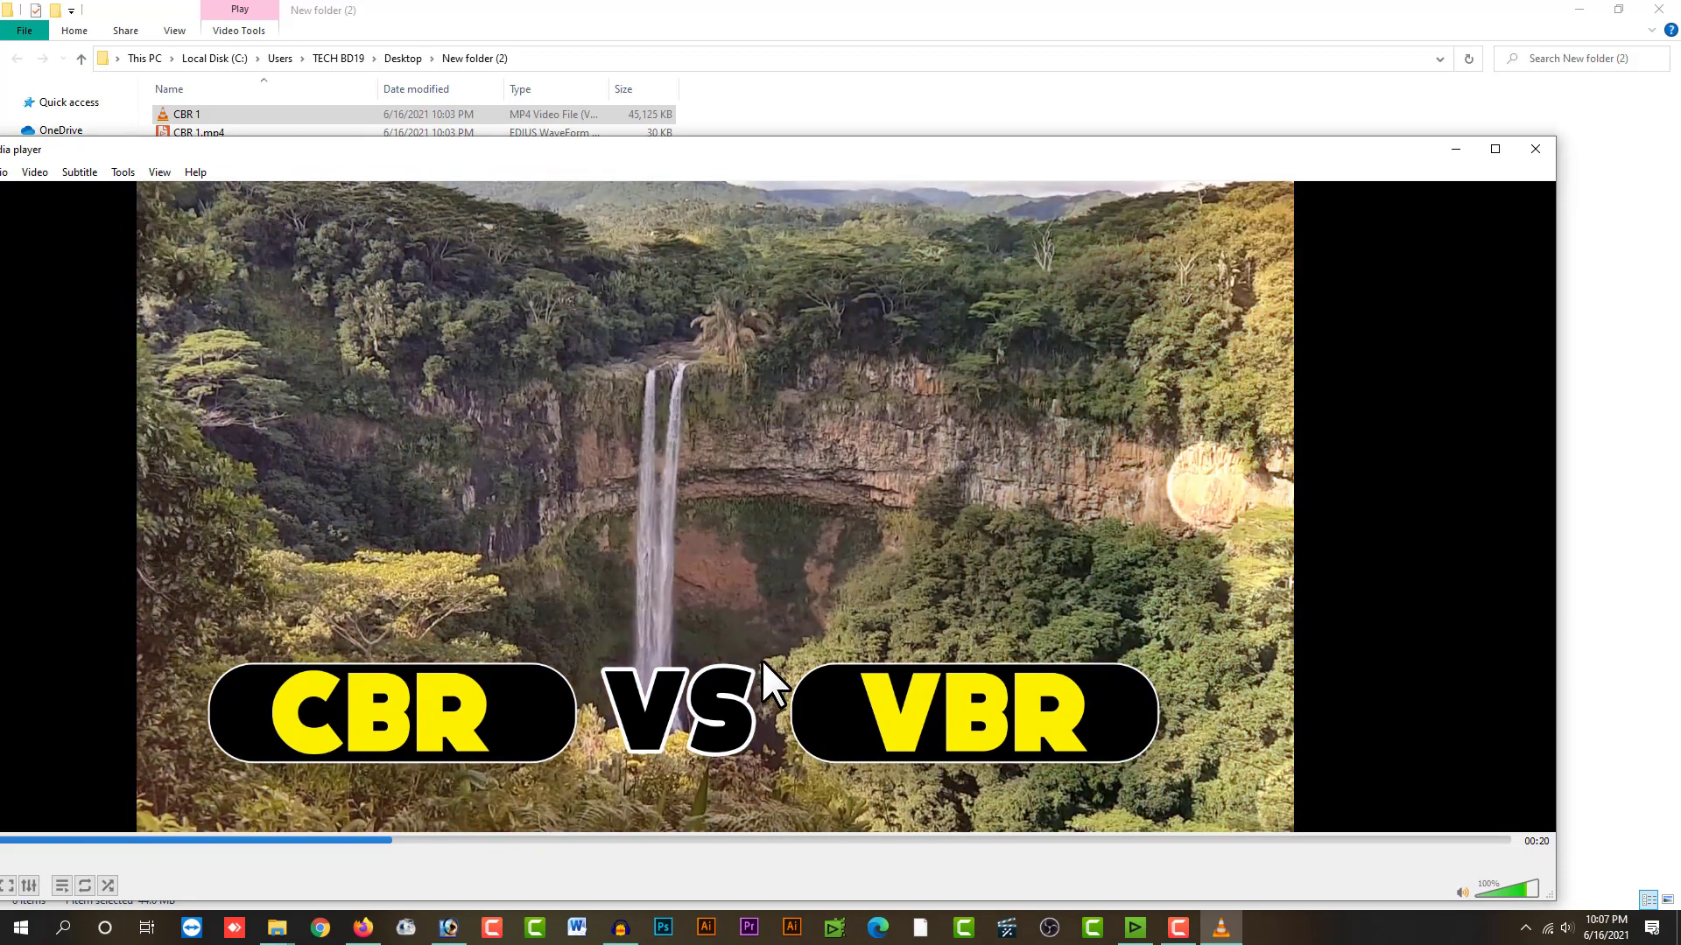
left_click(1523, 151)
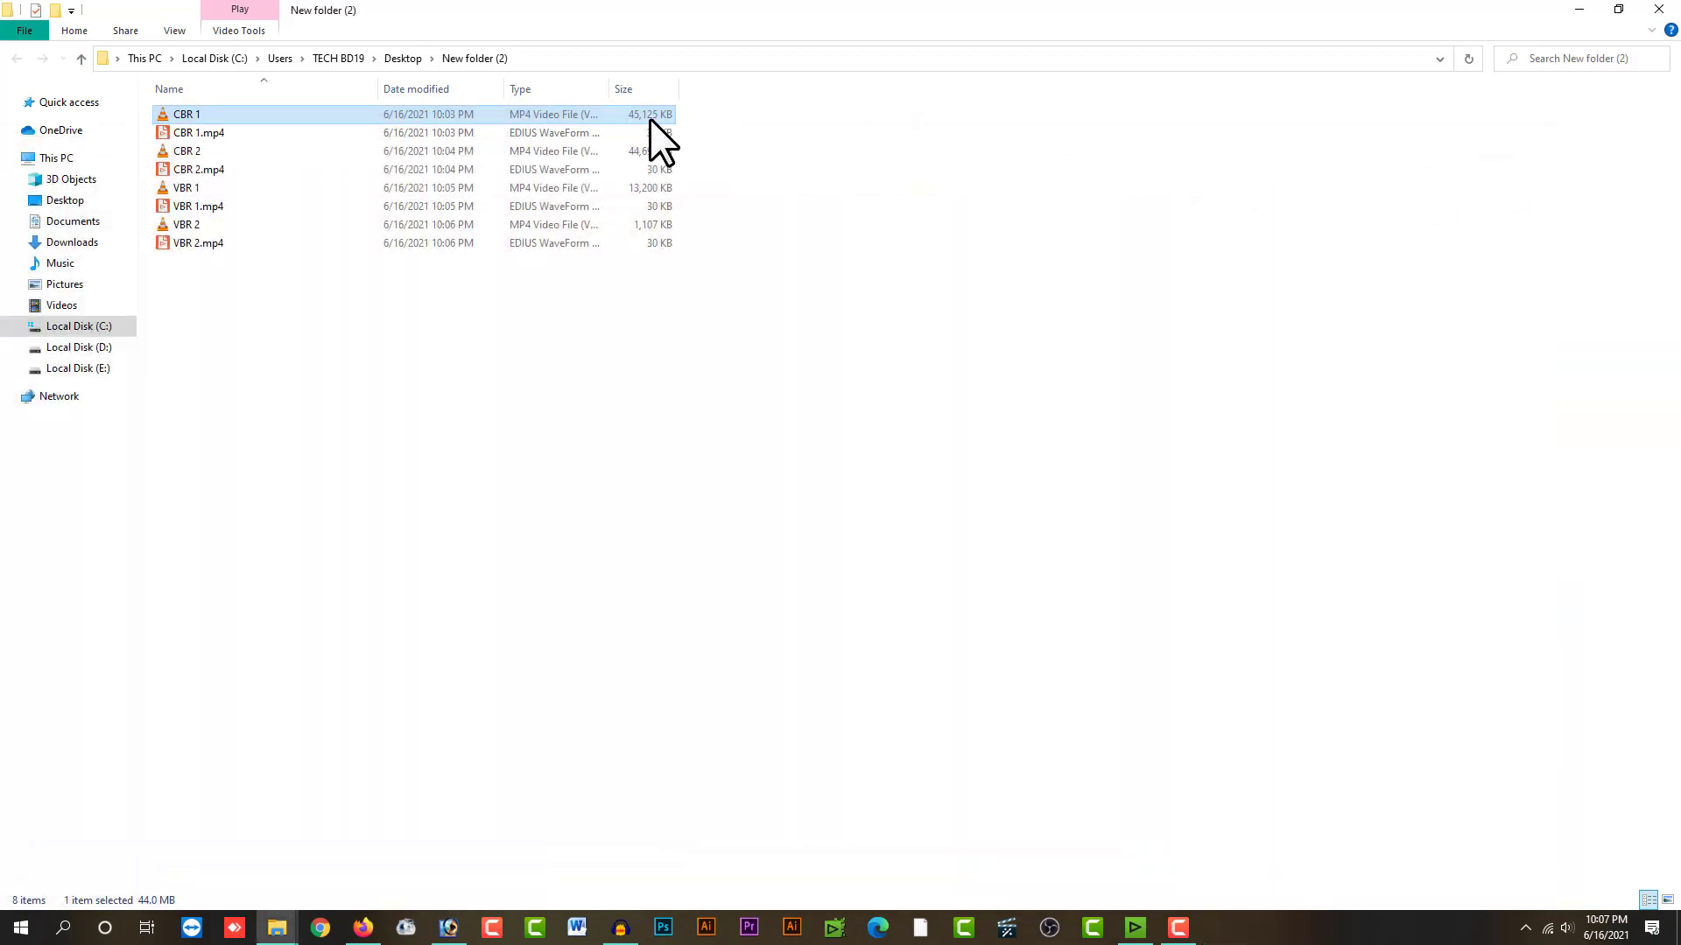
- Replay the plain white "CBR 2" video and close the player
left_click(188, 154)
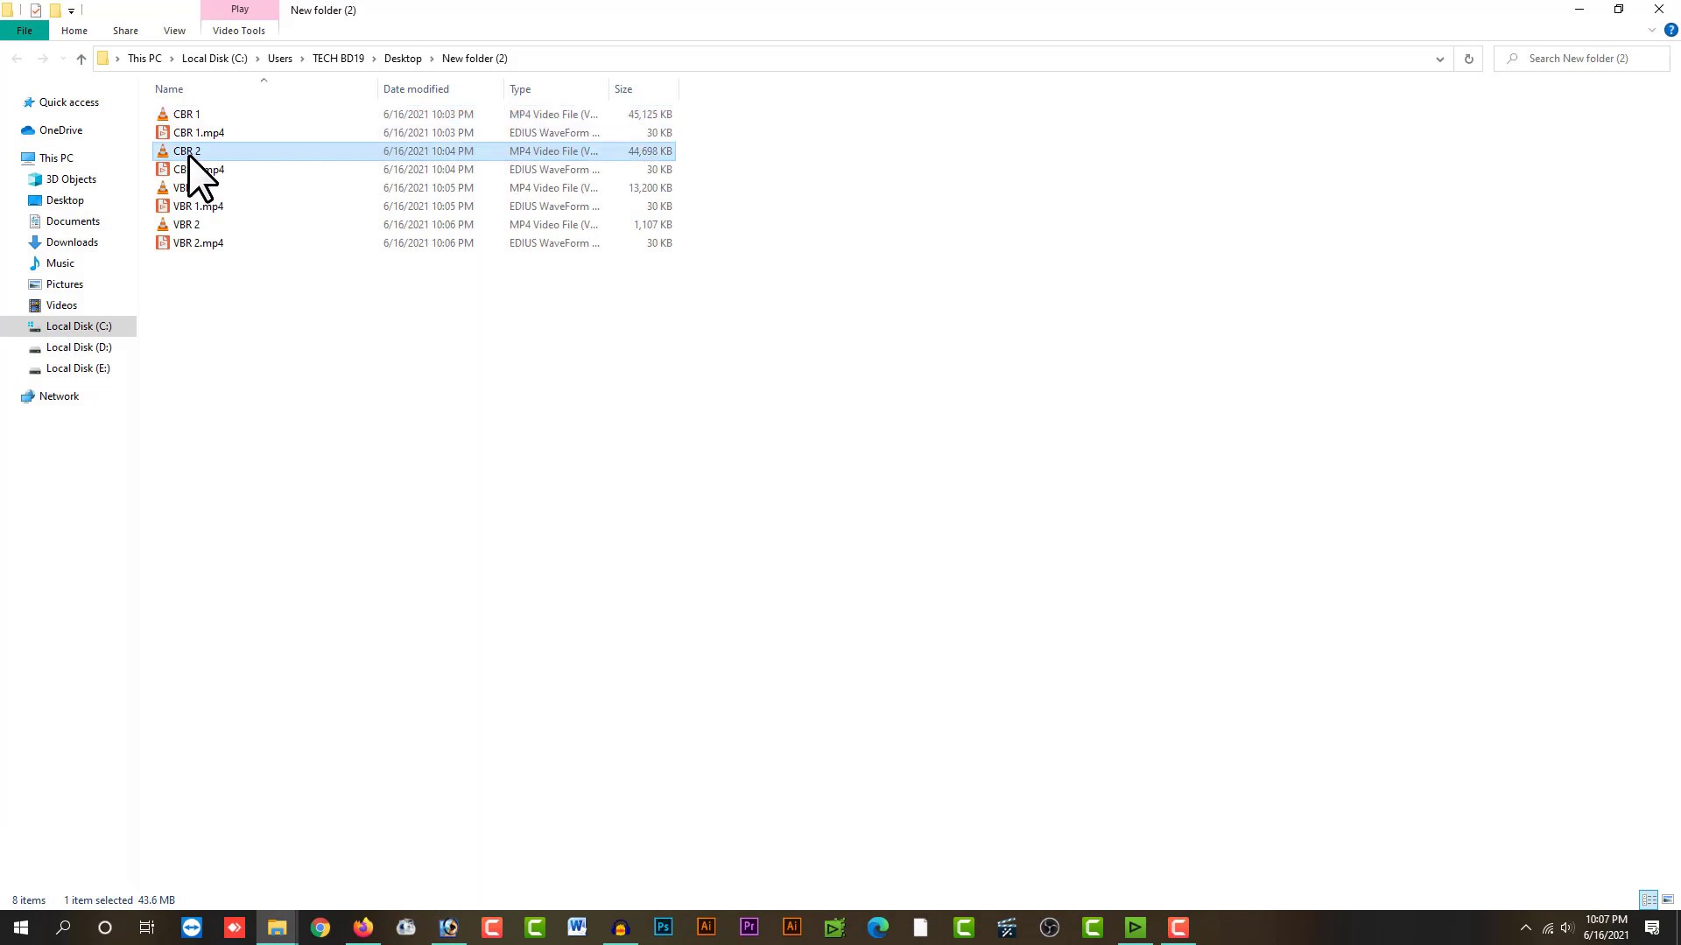
double_click(187, 154)
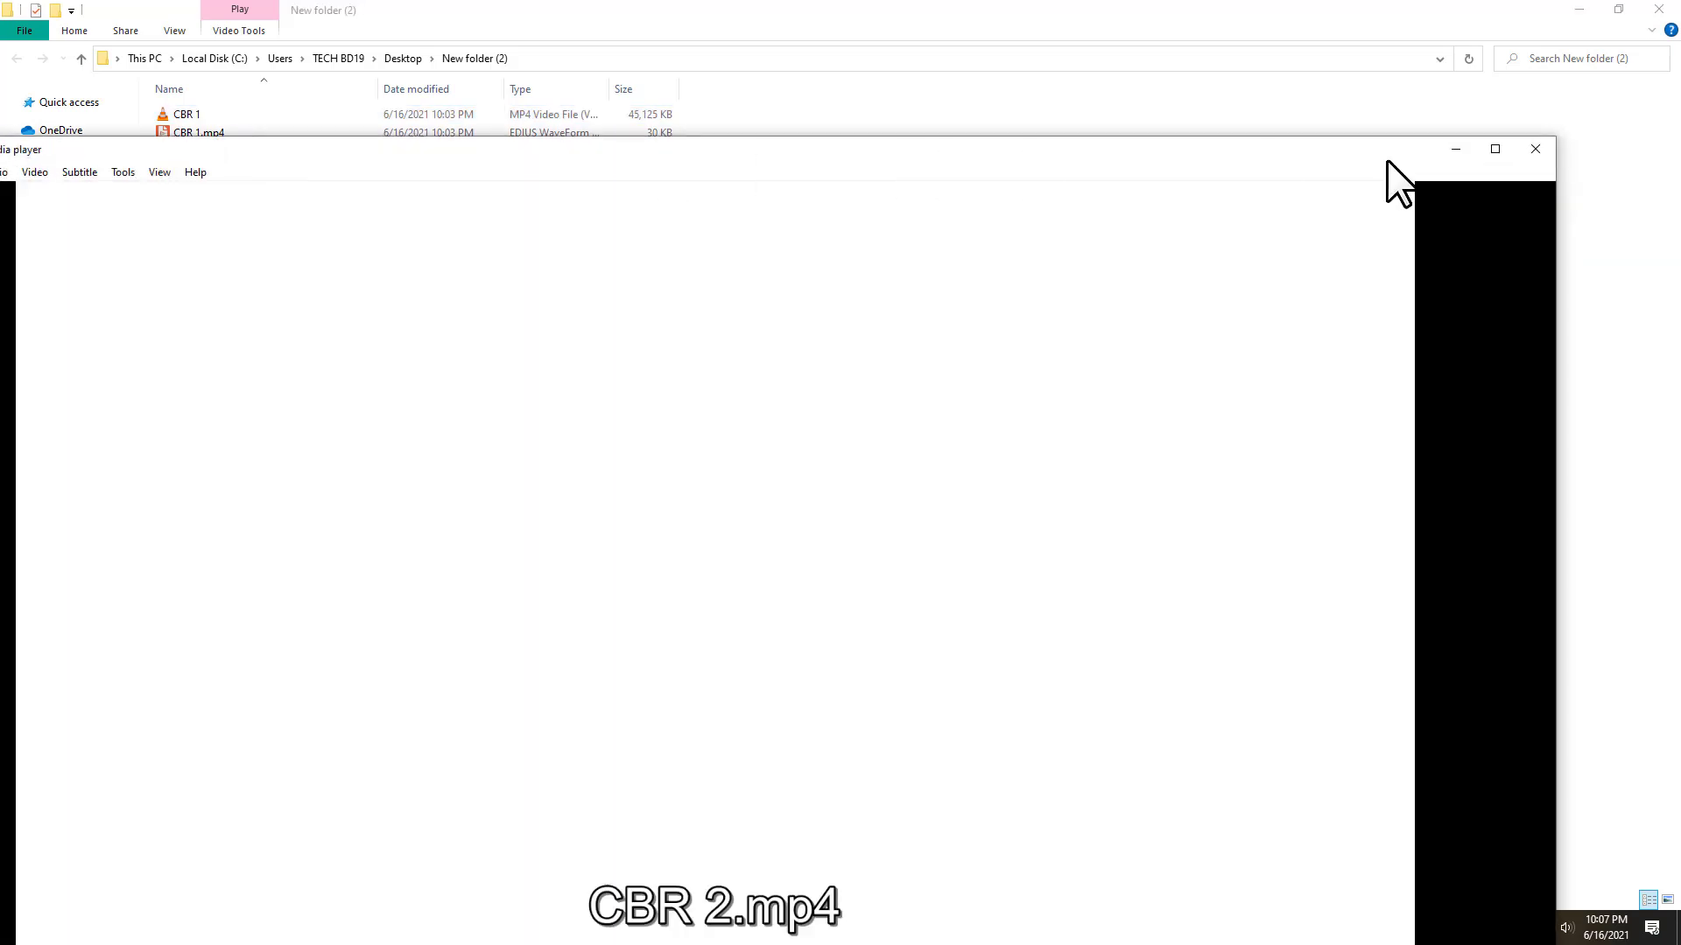
left_click(1536, 151)
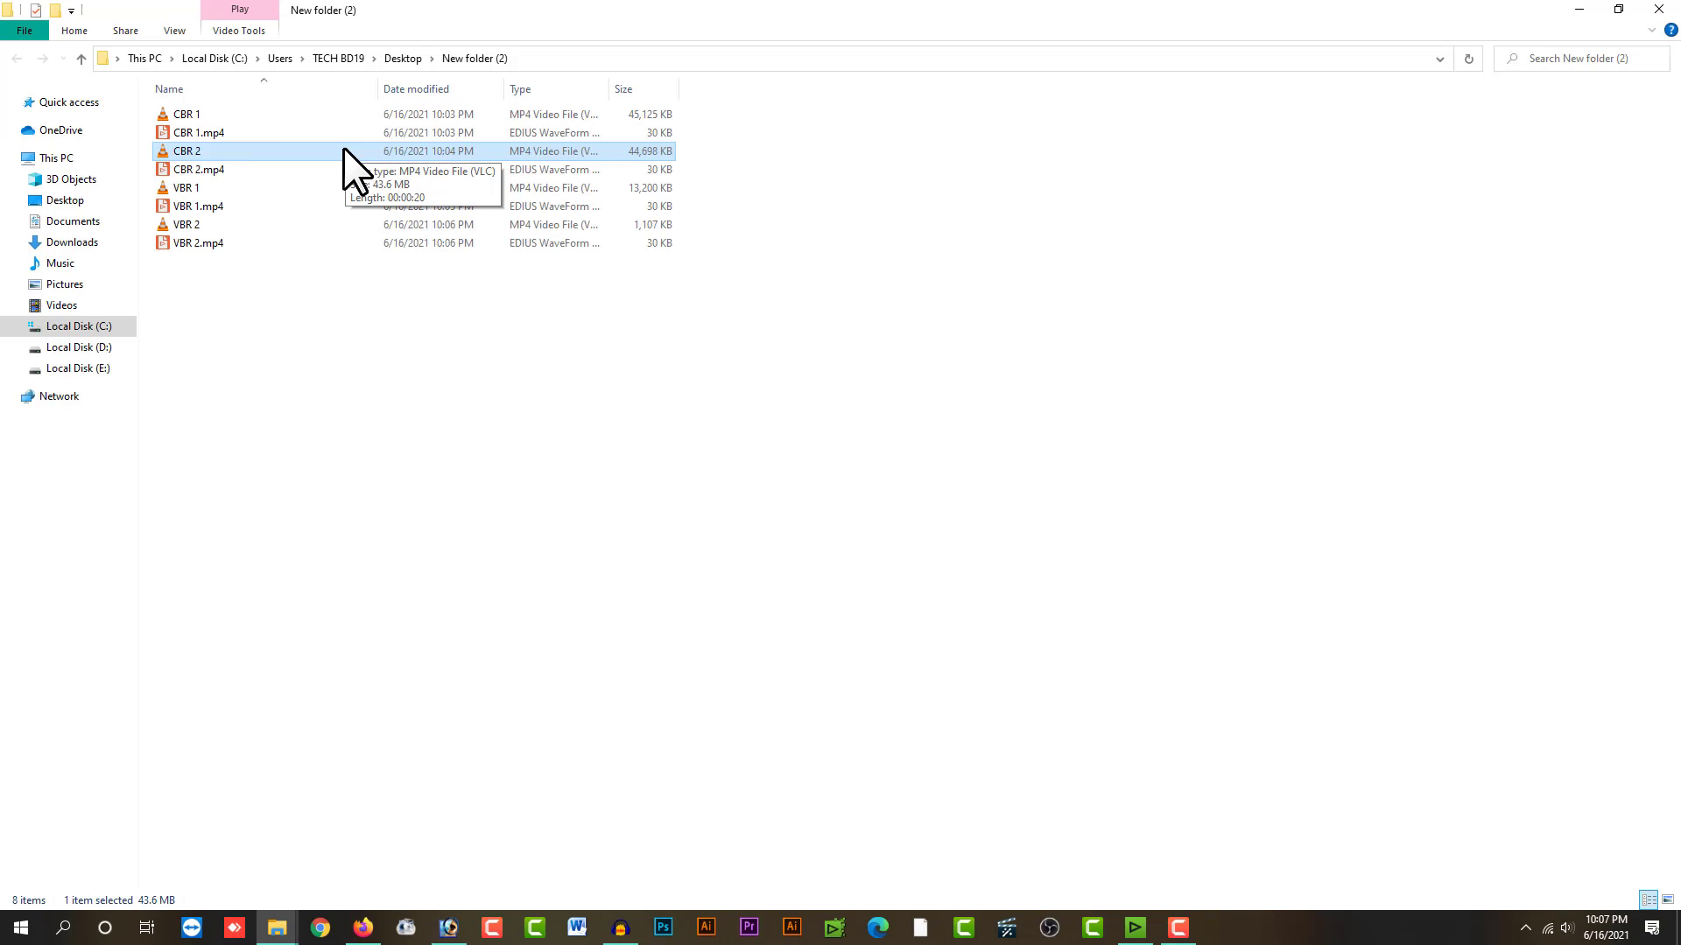
- Play the "VBR 1" video without renaming the file and close the player
left_click(191, 187)
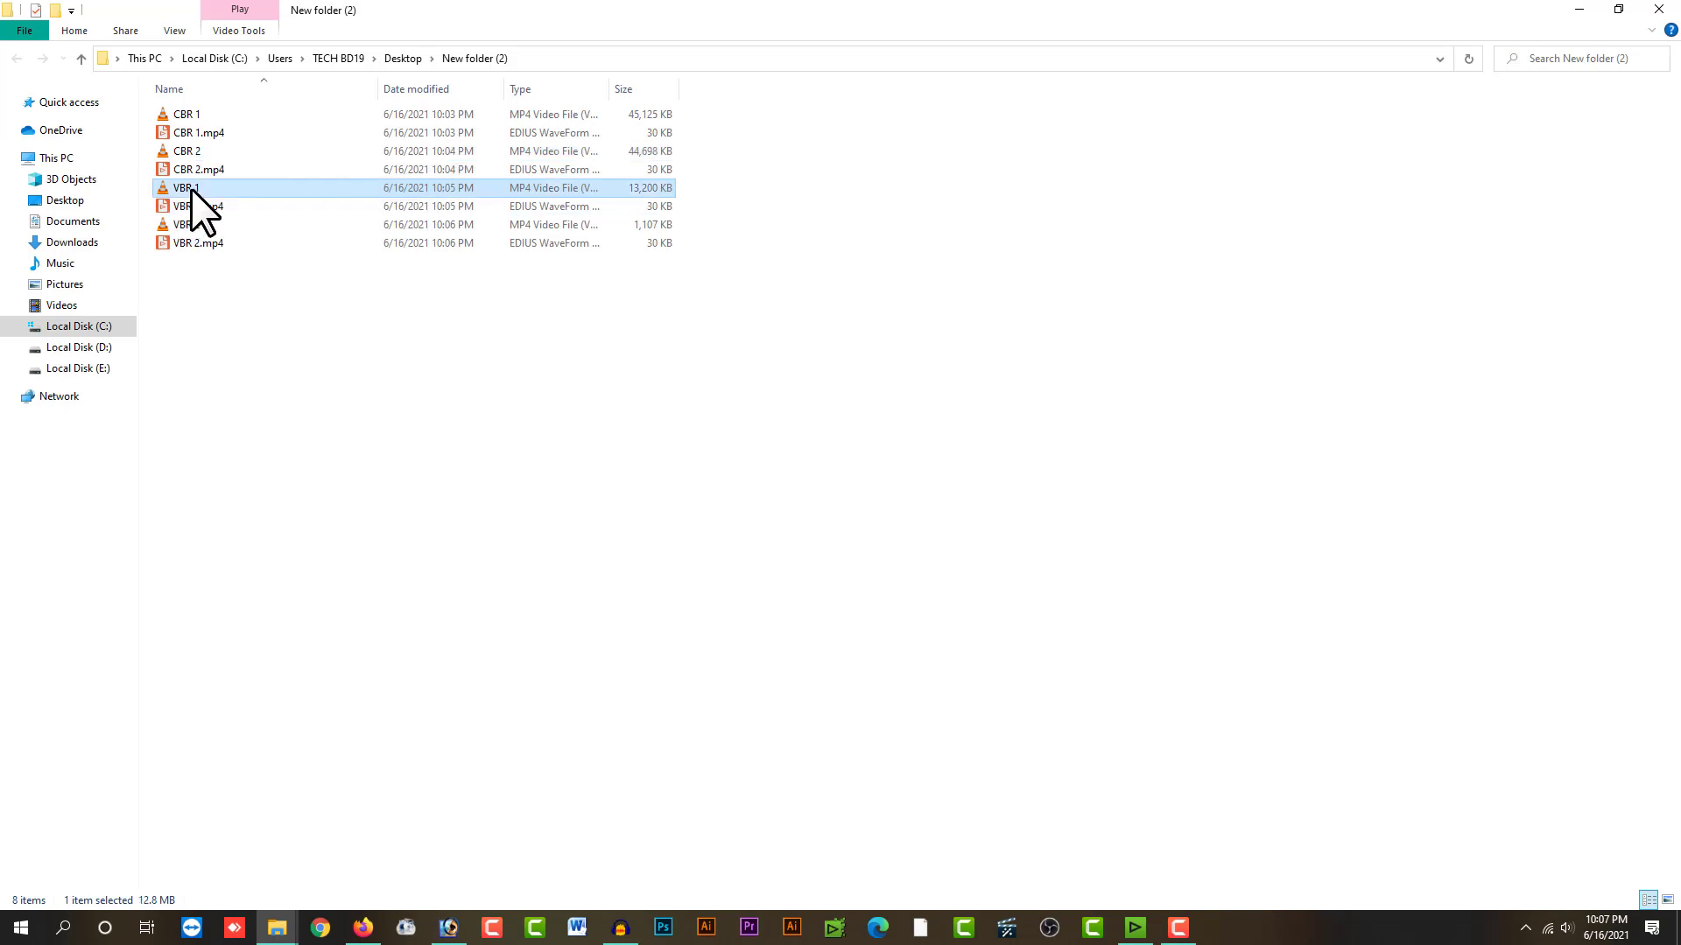
left_click(191, 188)
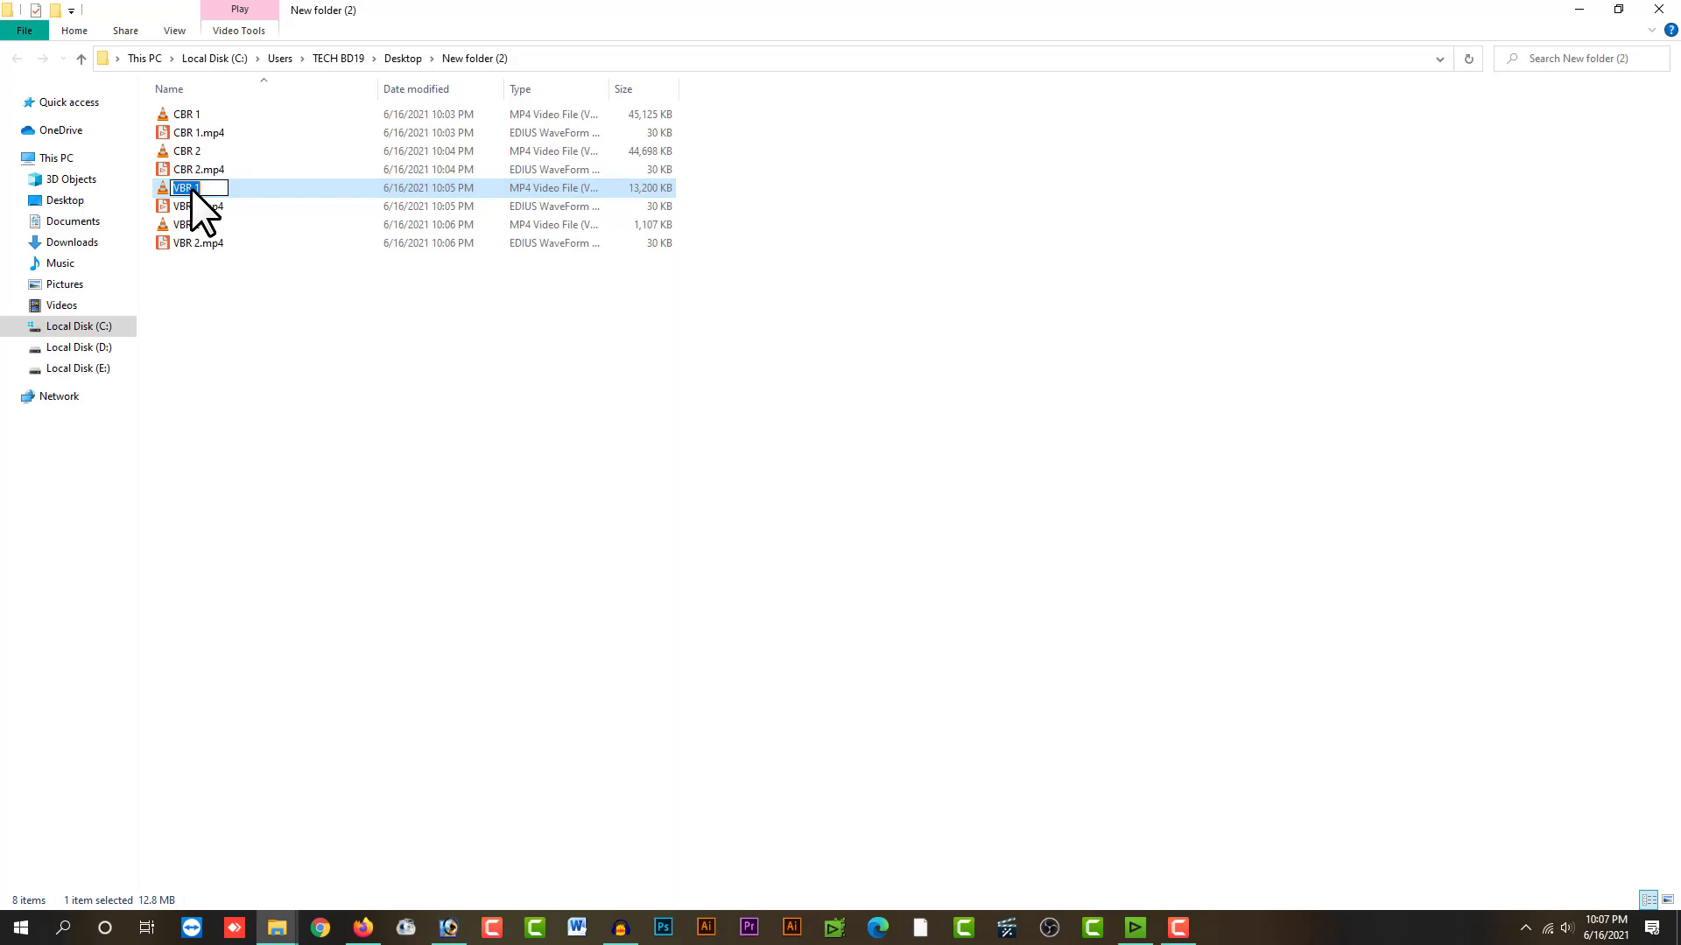
left_click(268, 189)
double_click(268, 190)
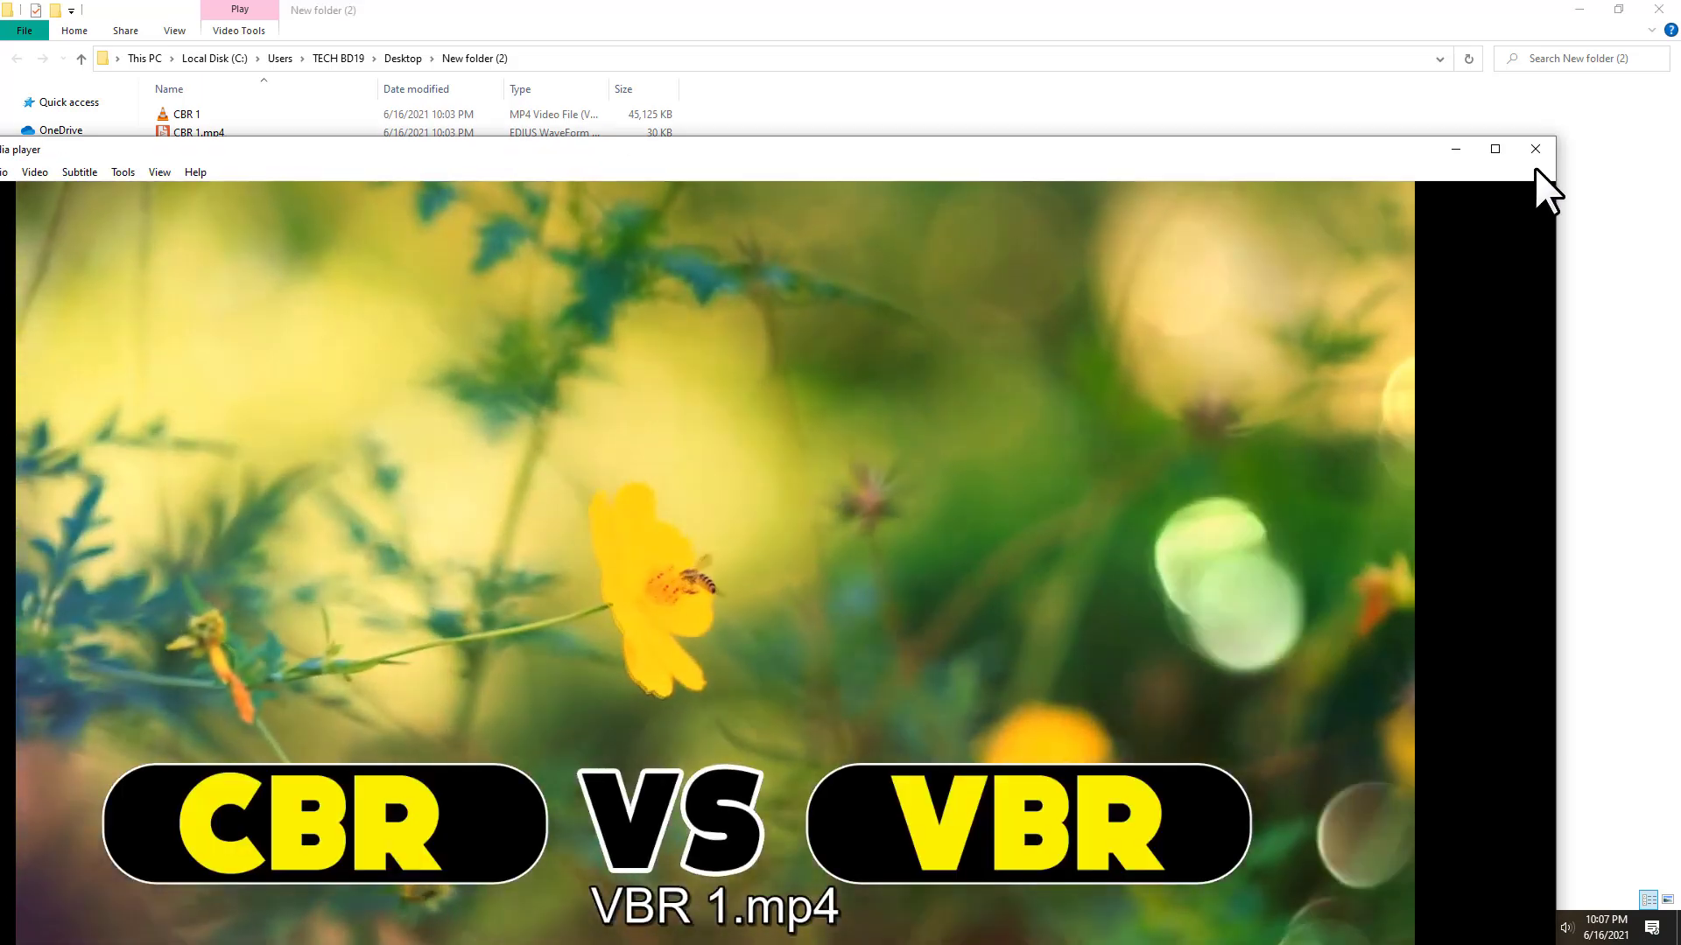
left_click(1536, 149)
- Check the file size of "VBR 1" in its file properties and close them
right_click(586, 187)
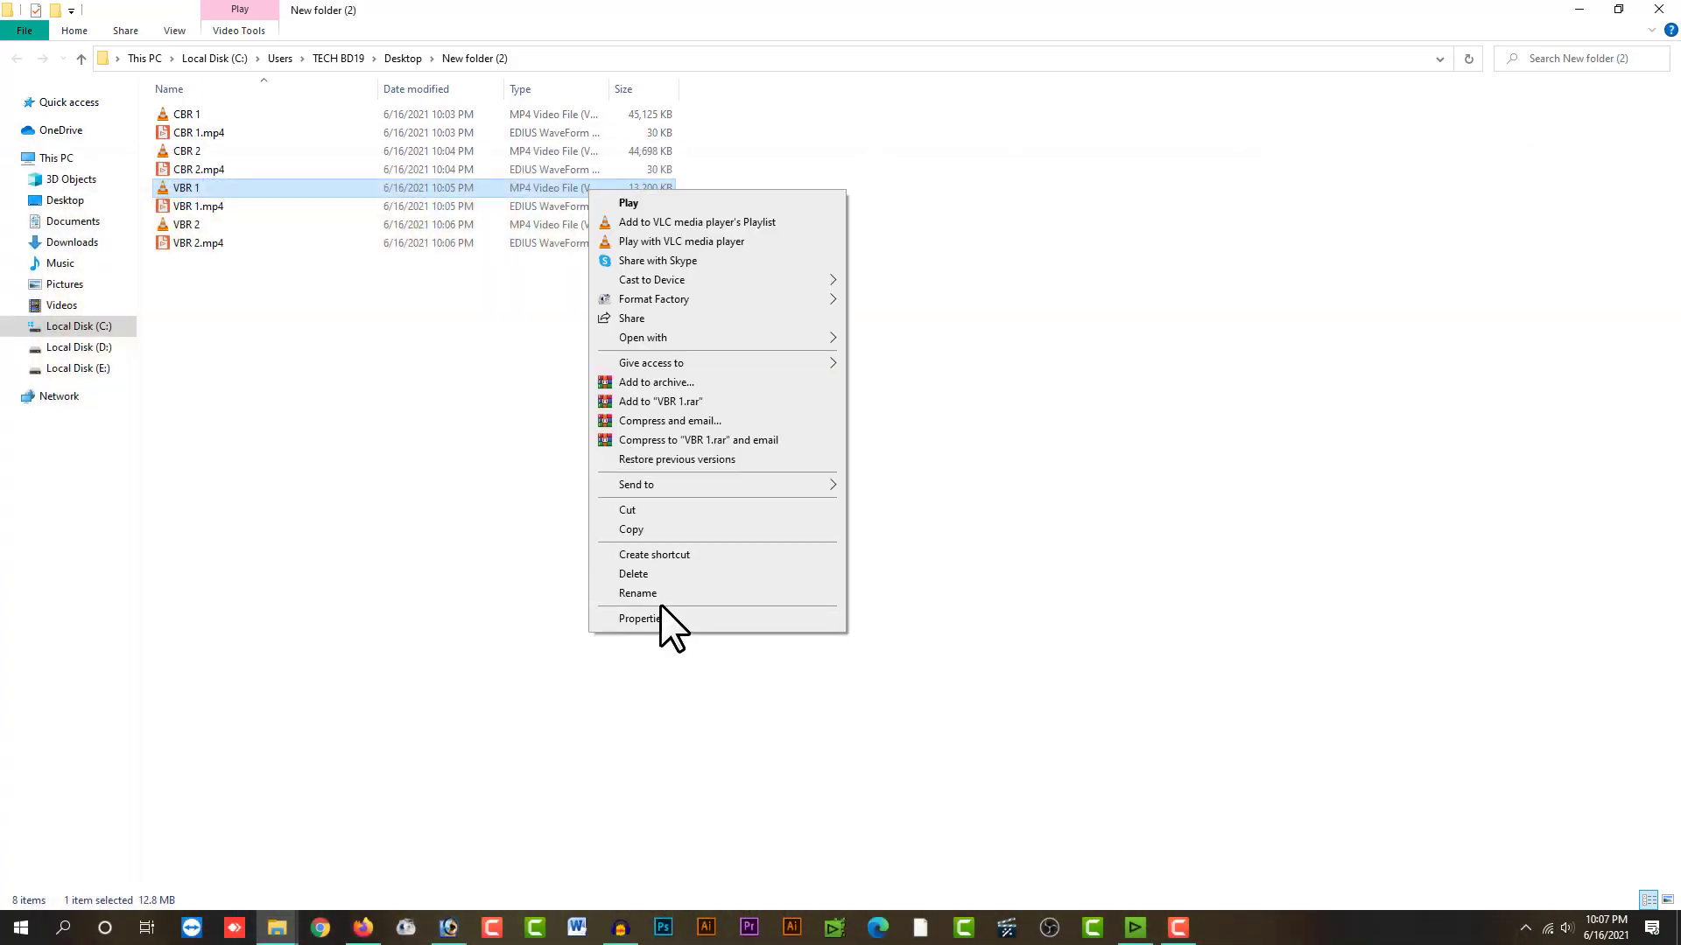
left_click(660, 605)
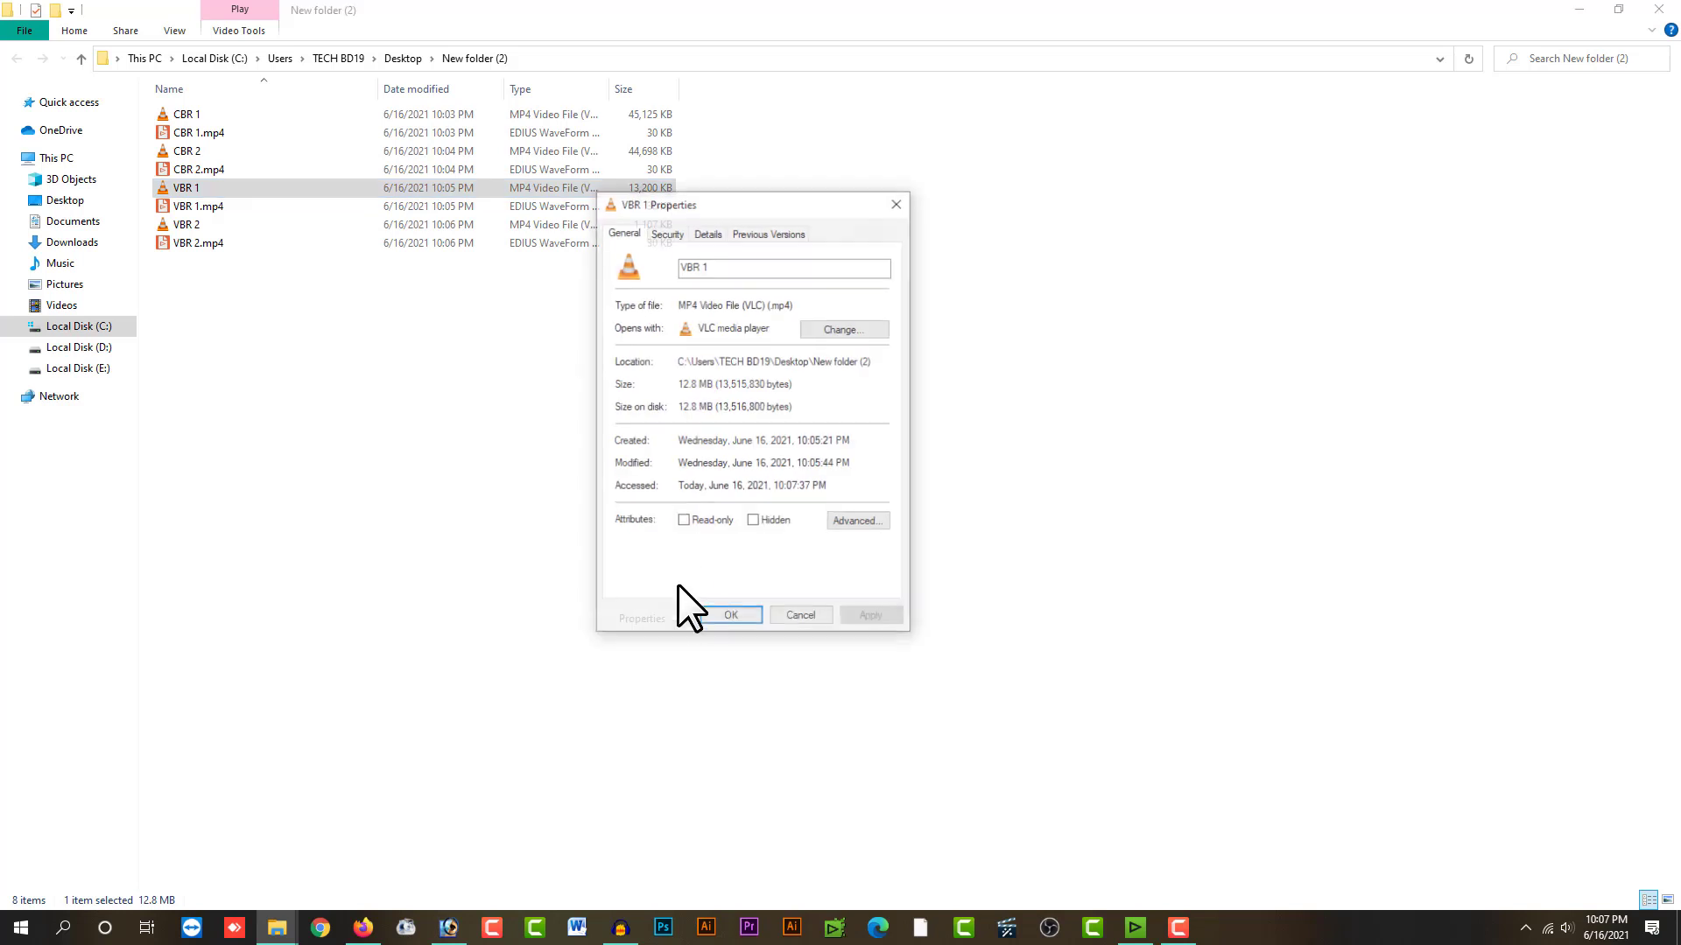
left_click(800, 614)
- Check the file size of "VBR 2" in its file properties and close them
mouse_move(184, 224)
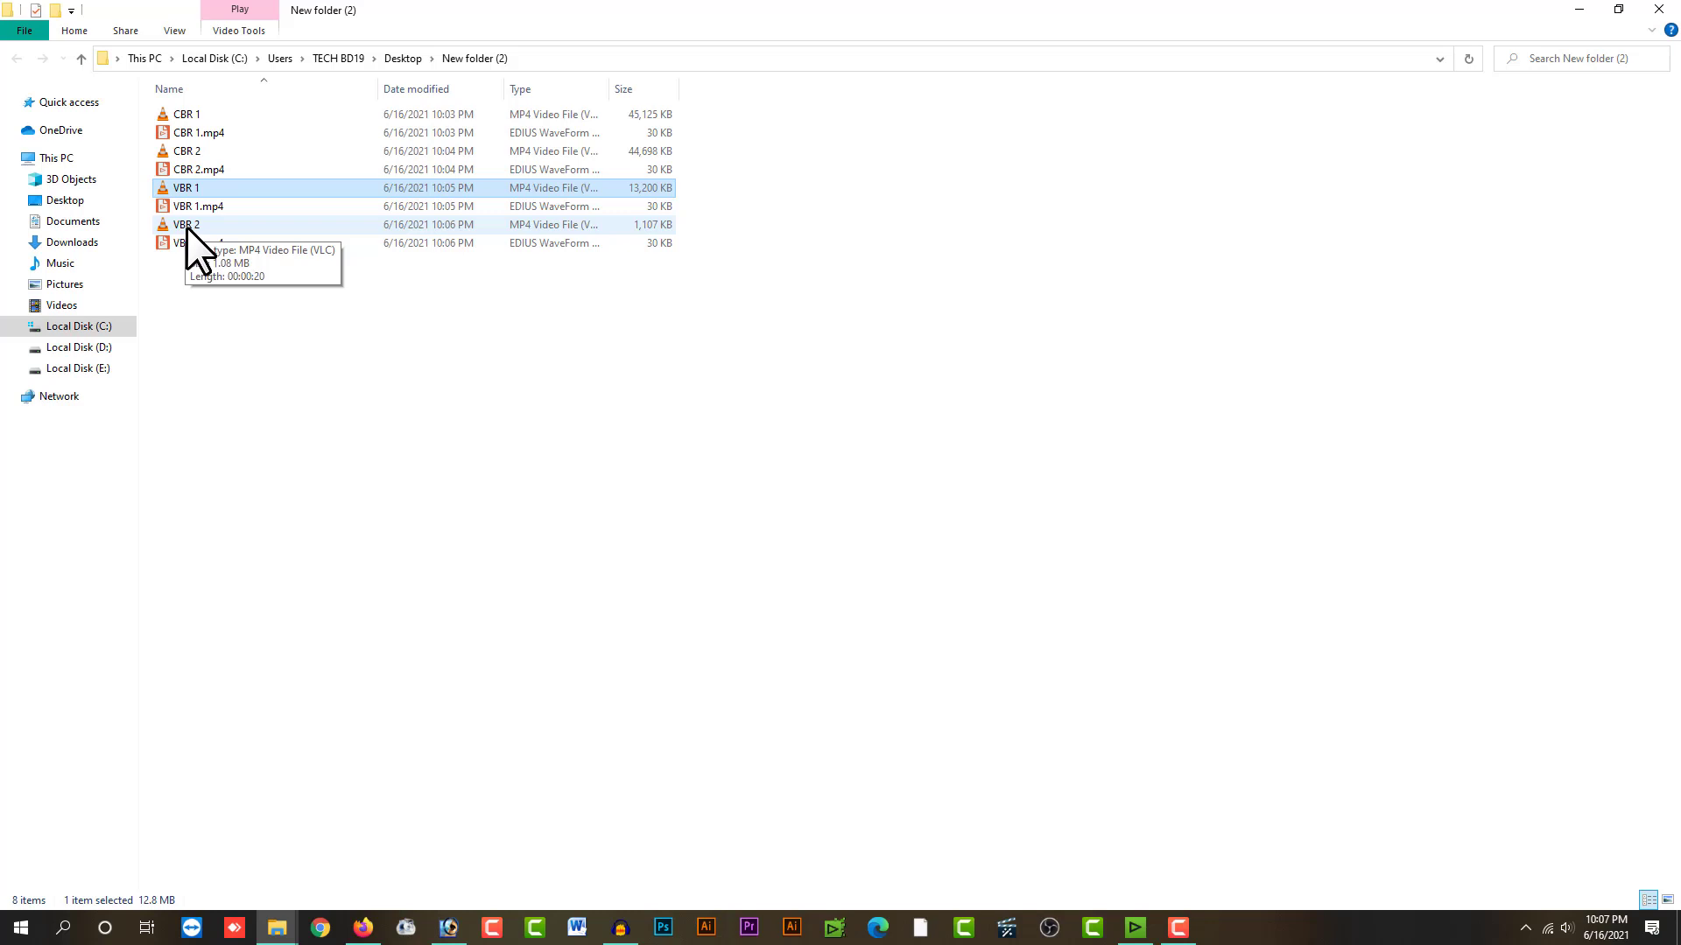
right_click(187, 227)
left_click(298, 658)
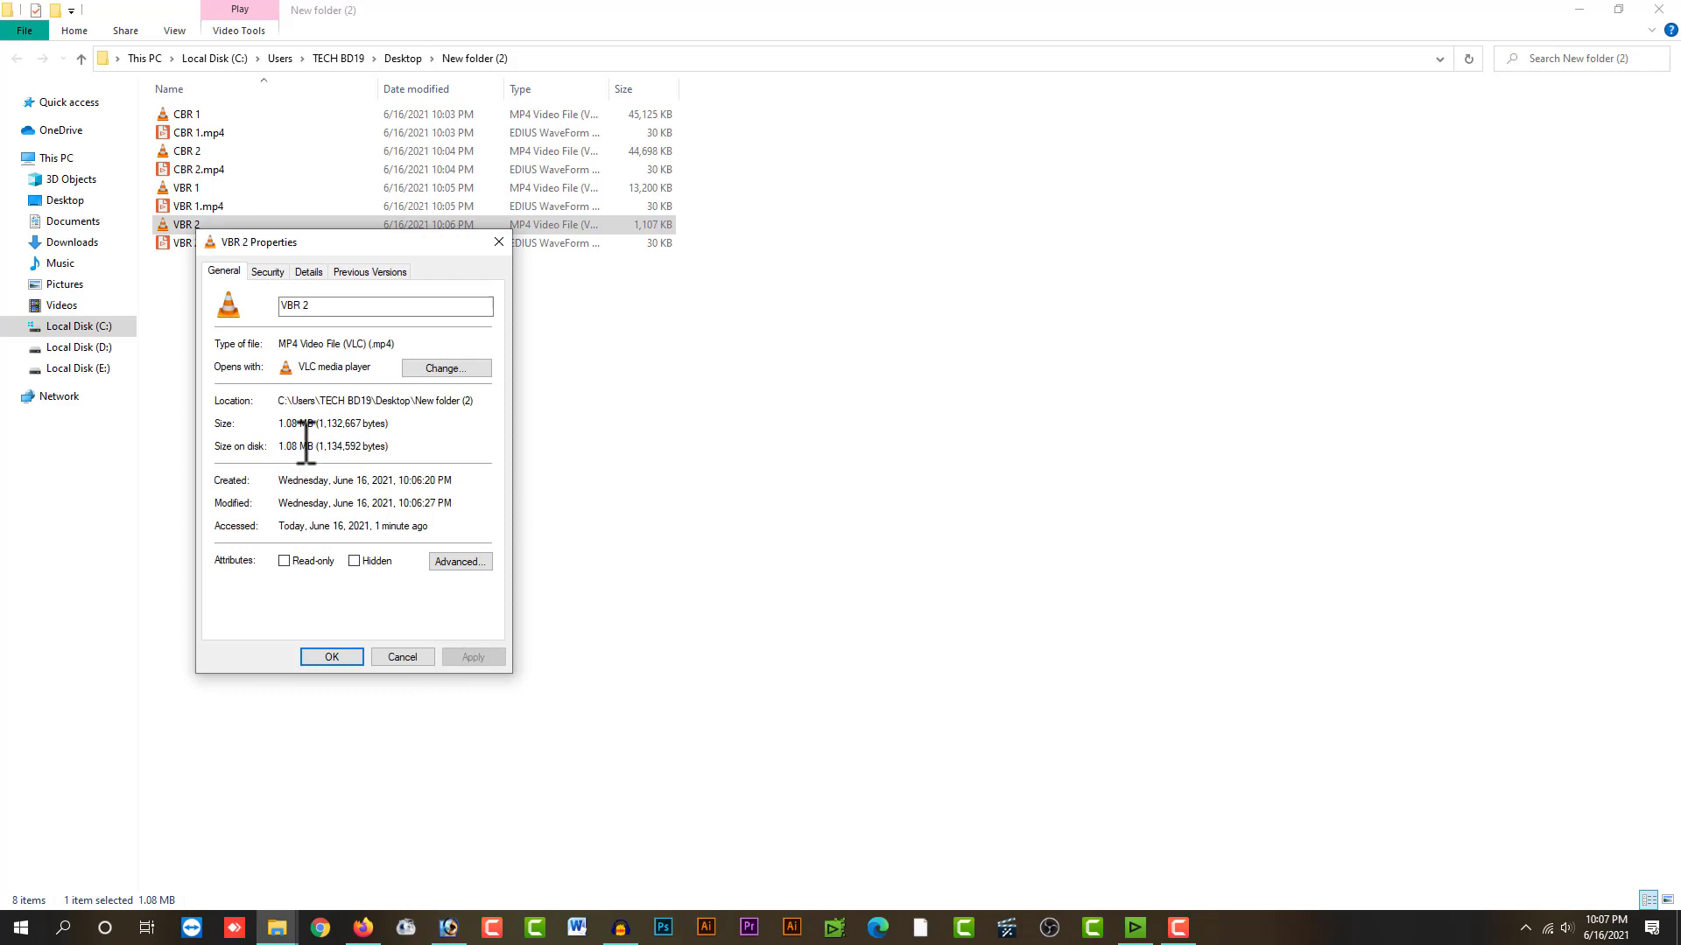
left_click(401, 656)
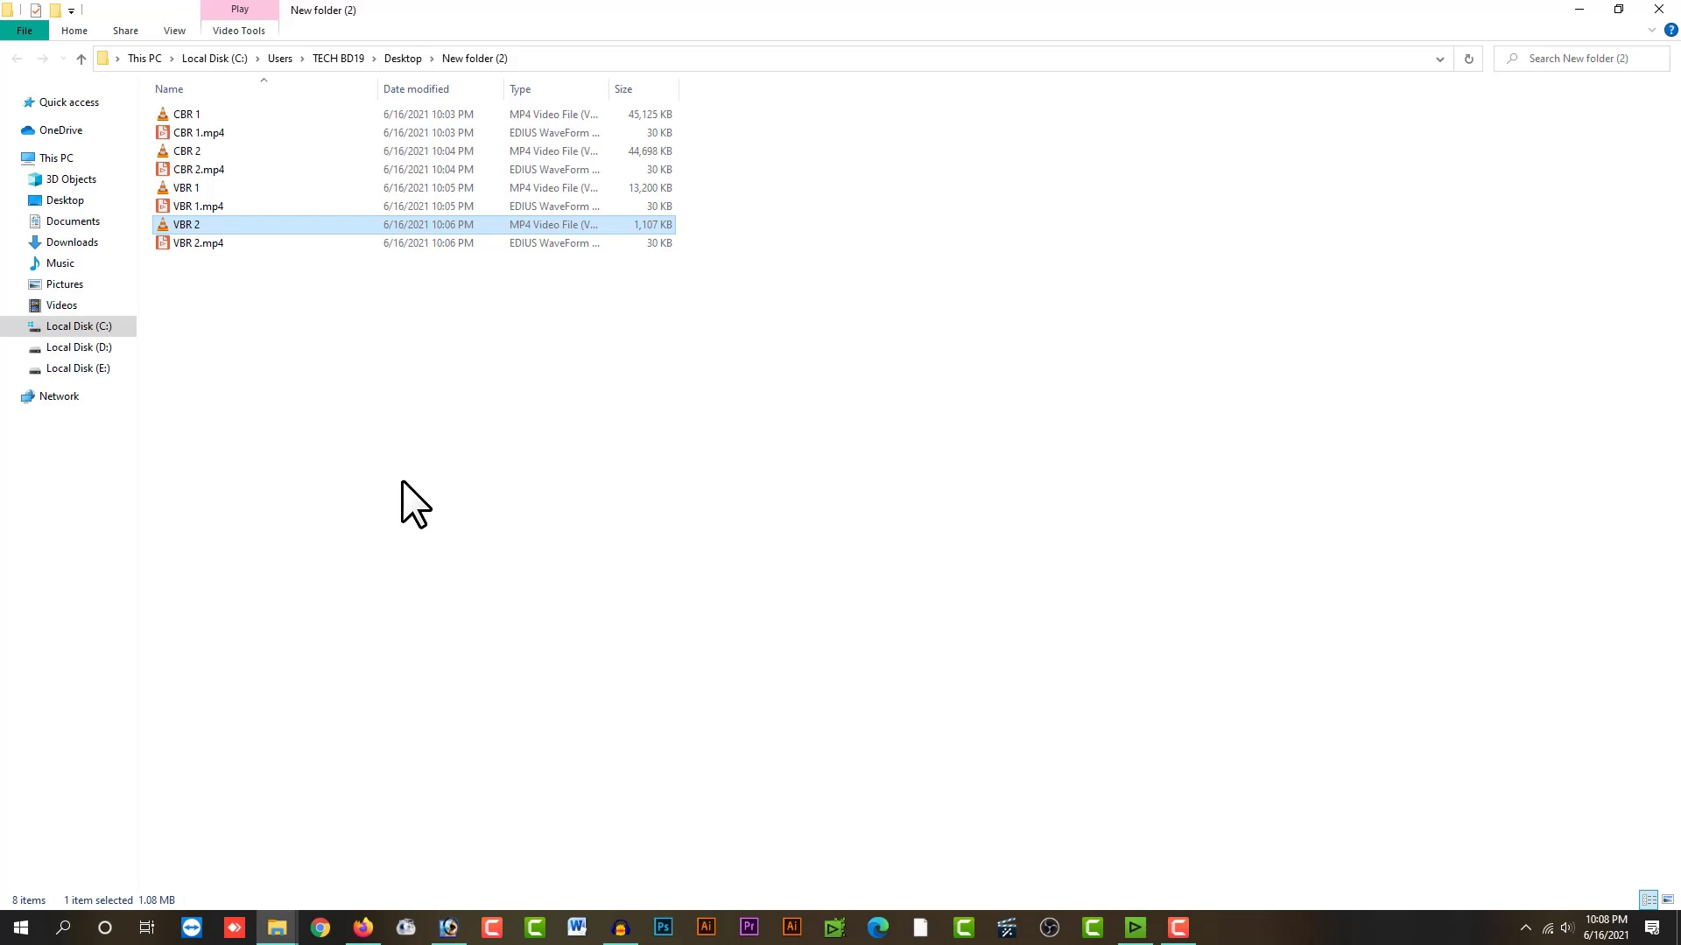
- Switch to EDIUS to review Sequence1 on the timeline, then return to the exports folder in File Explorer
left_click(1135, 928)
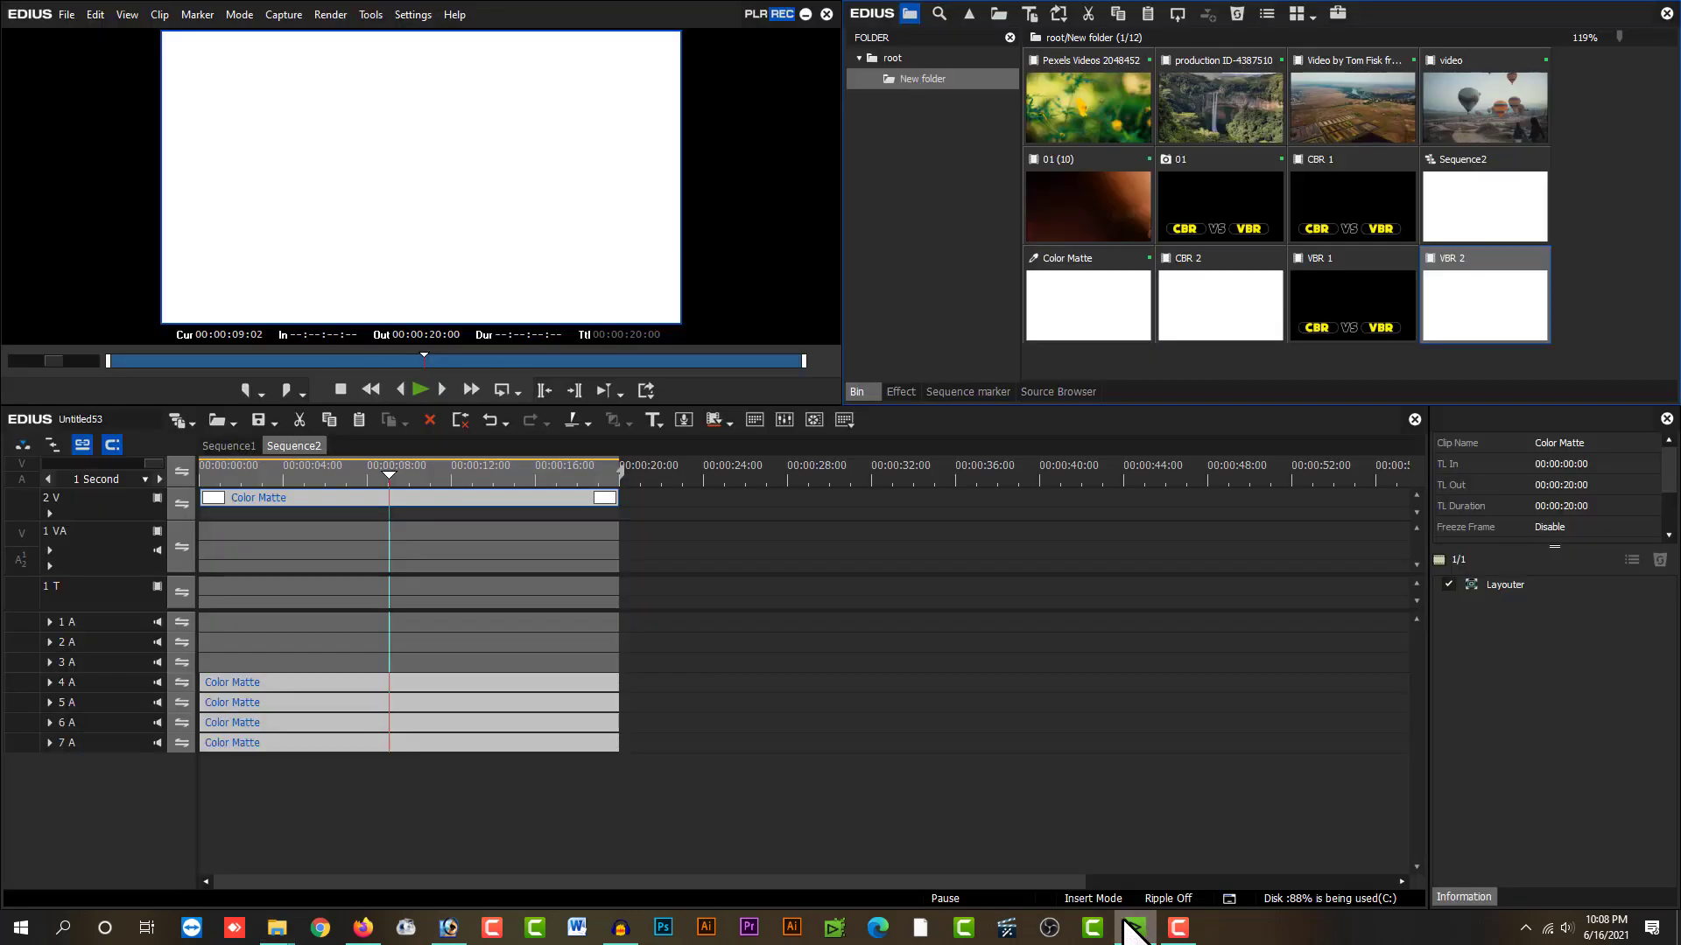
left_click(226, 444)
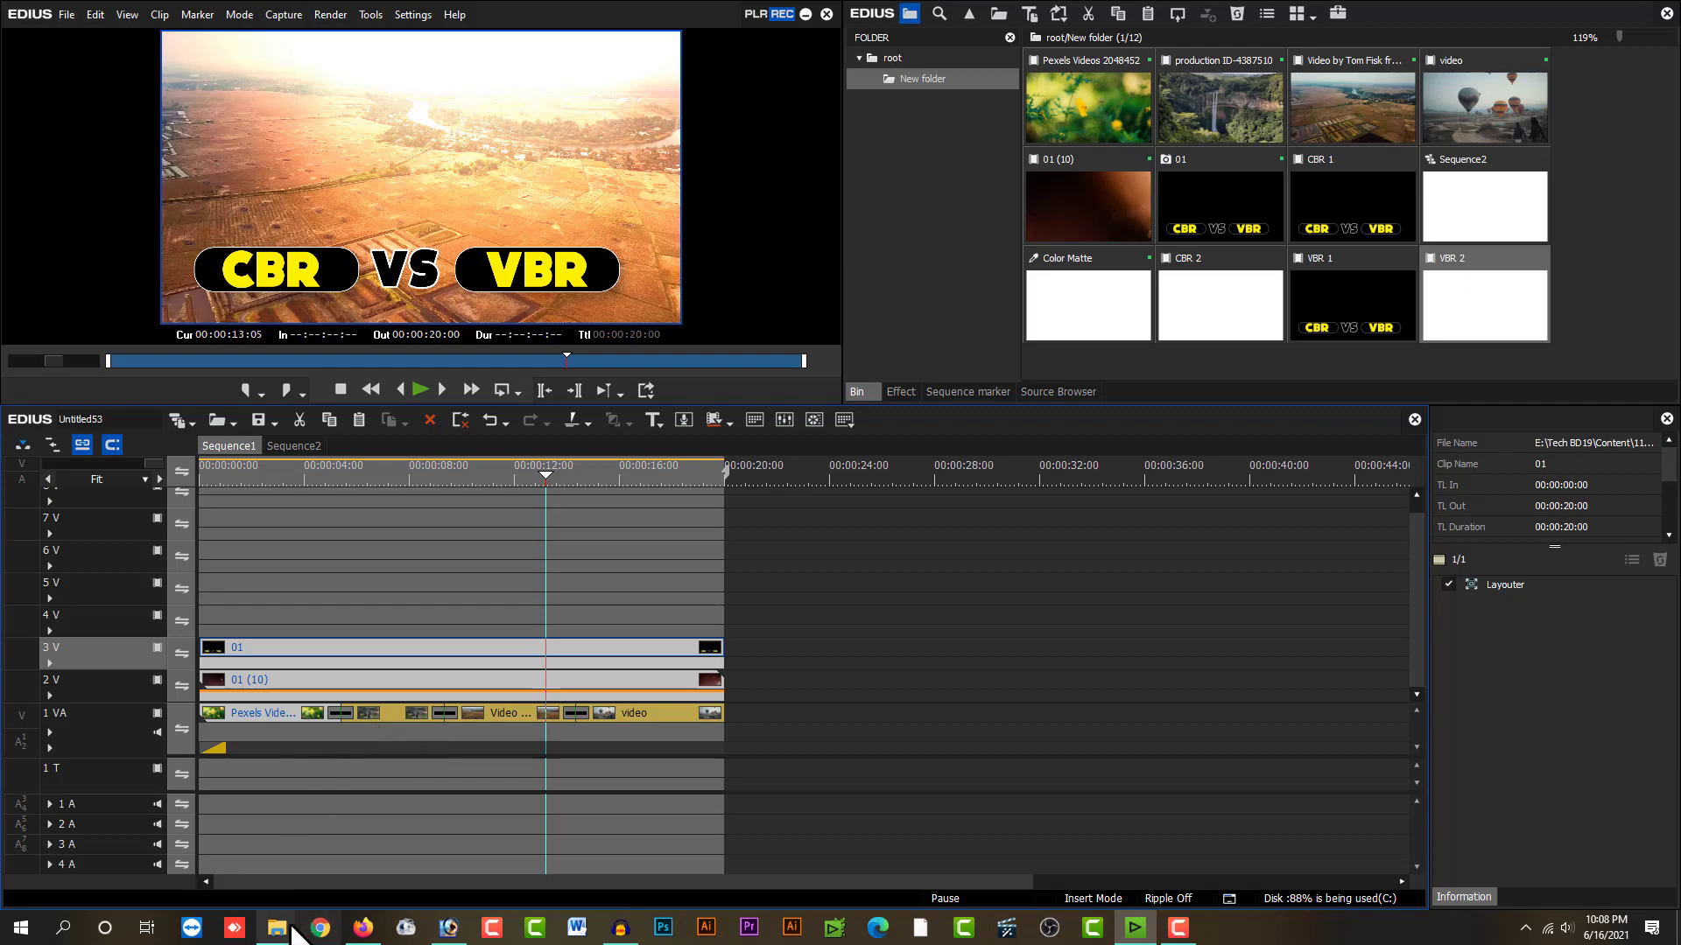
mouse_move(277, 928)
left_click(435, 874)
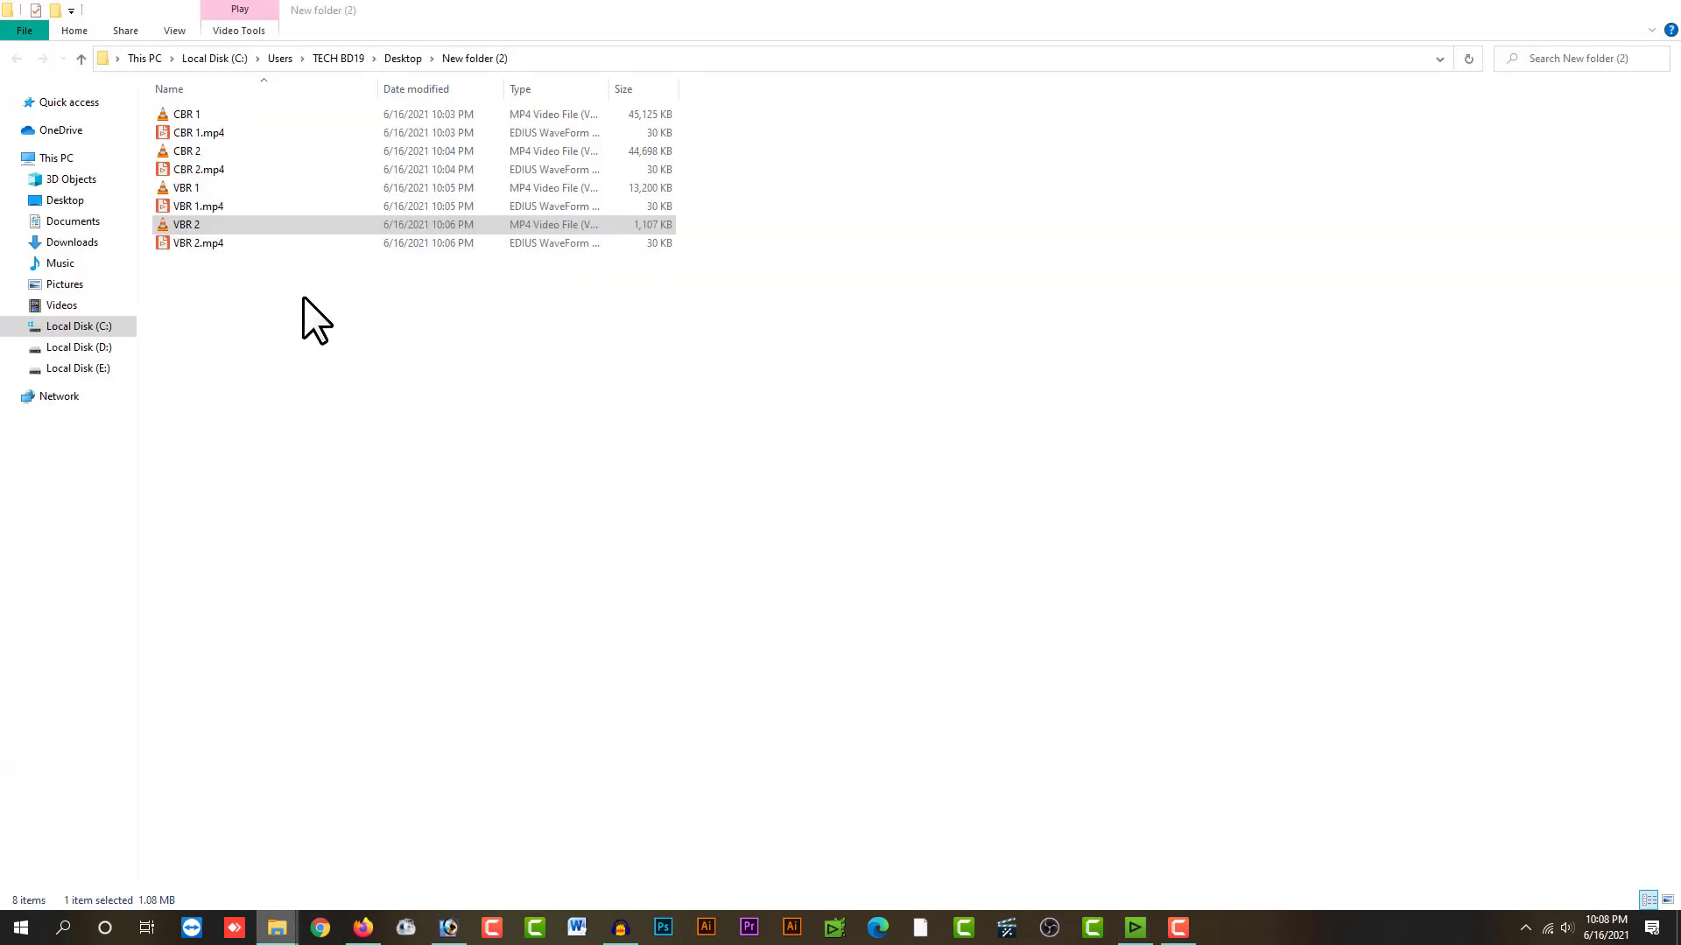
- Play the "CBR 1" video in full screen to inspect its picture quality, then close the player
left_click(235, 106)
double_click(234, 107)
double_click(869, 356)
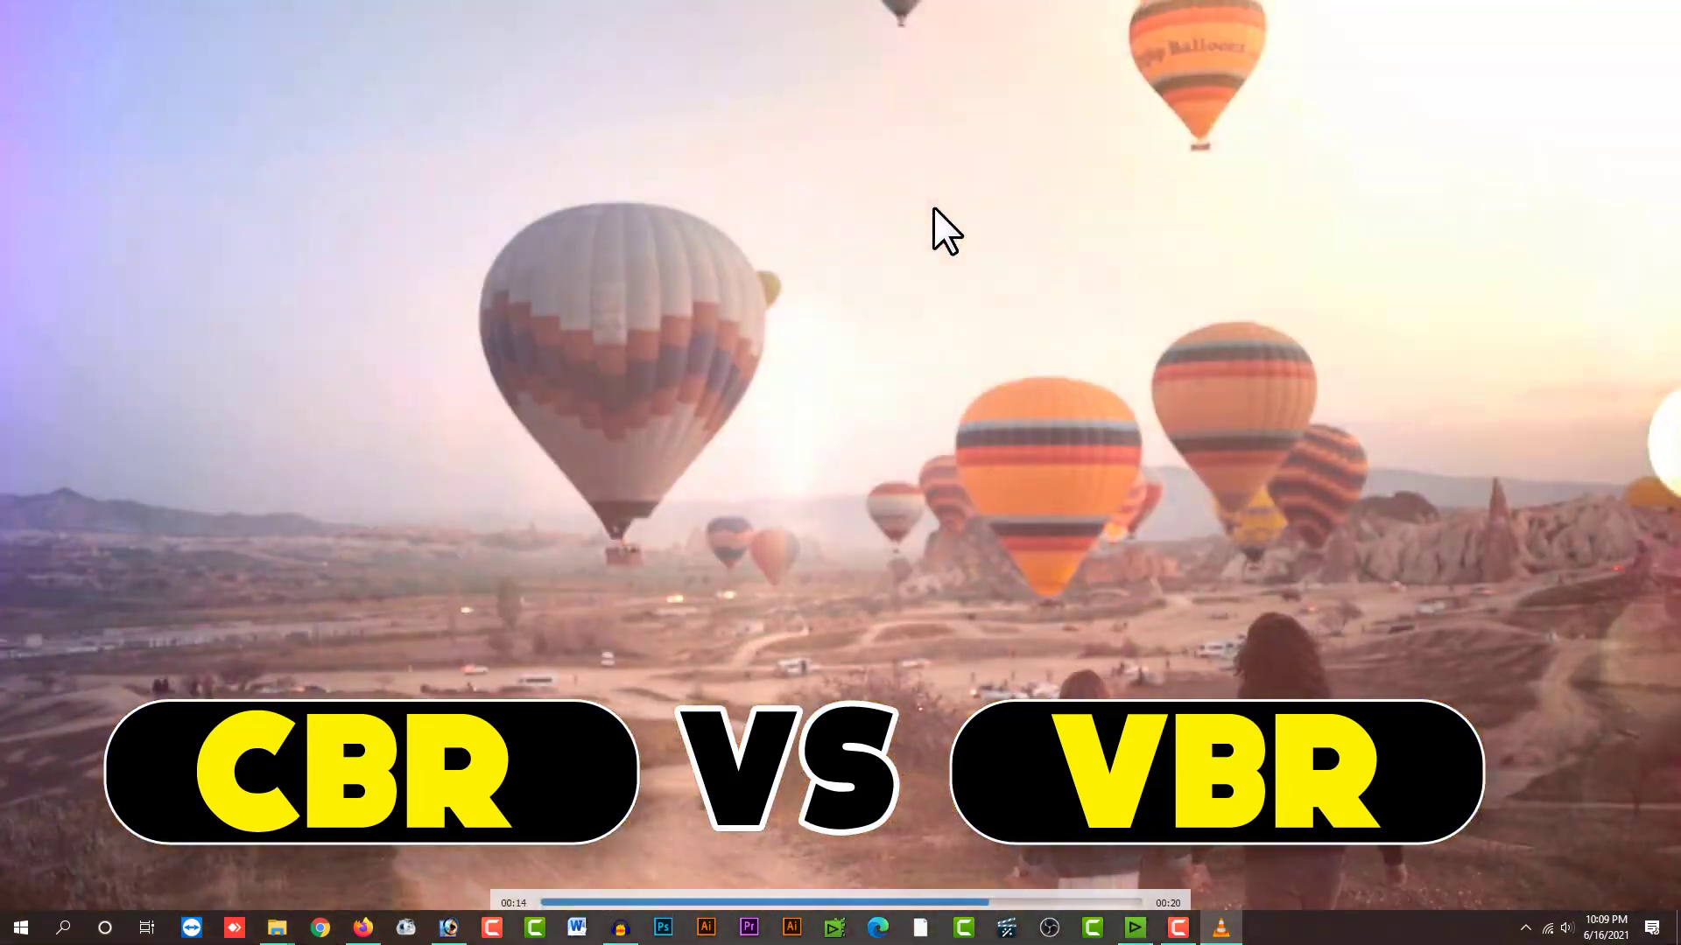
double_click(933, 206)
left_click(1535, 148)
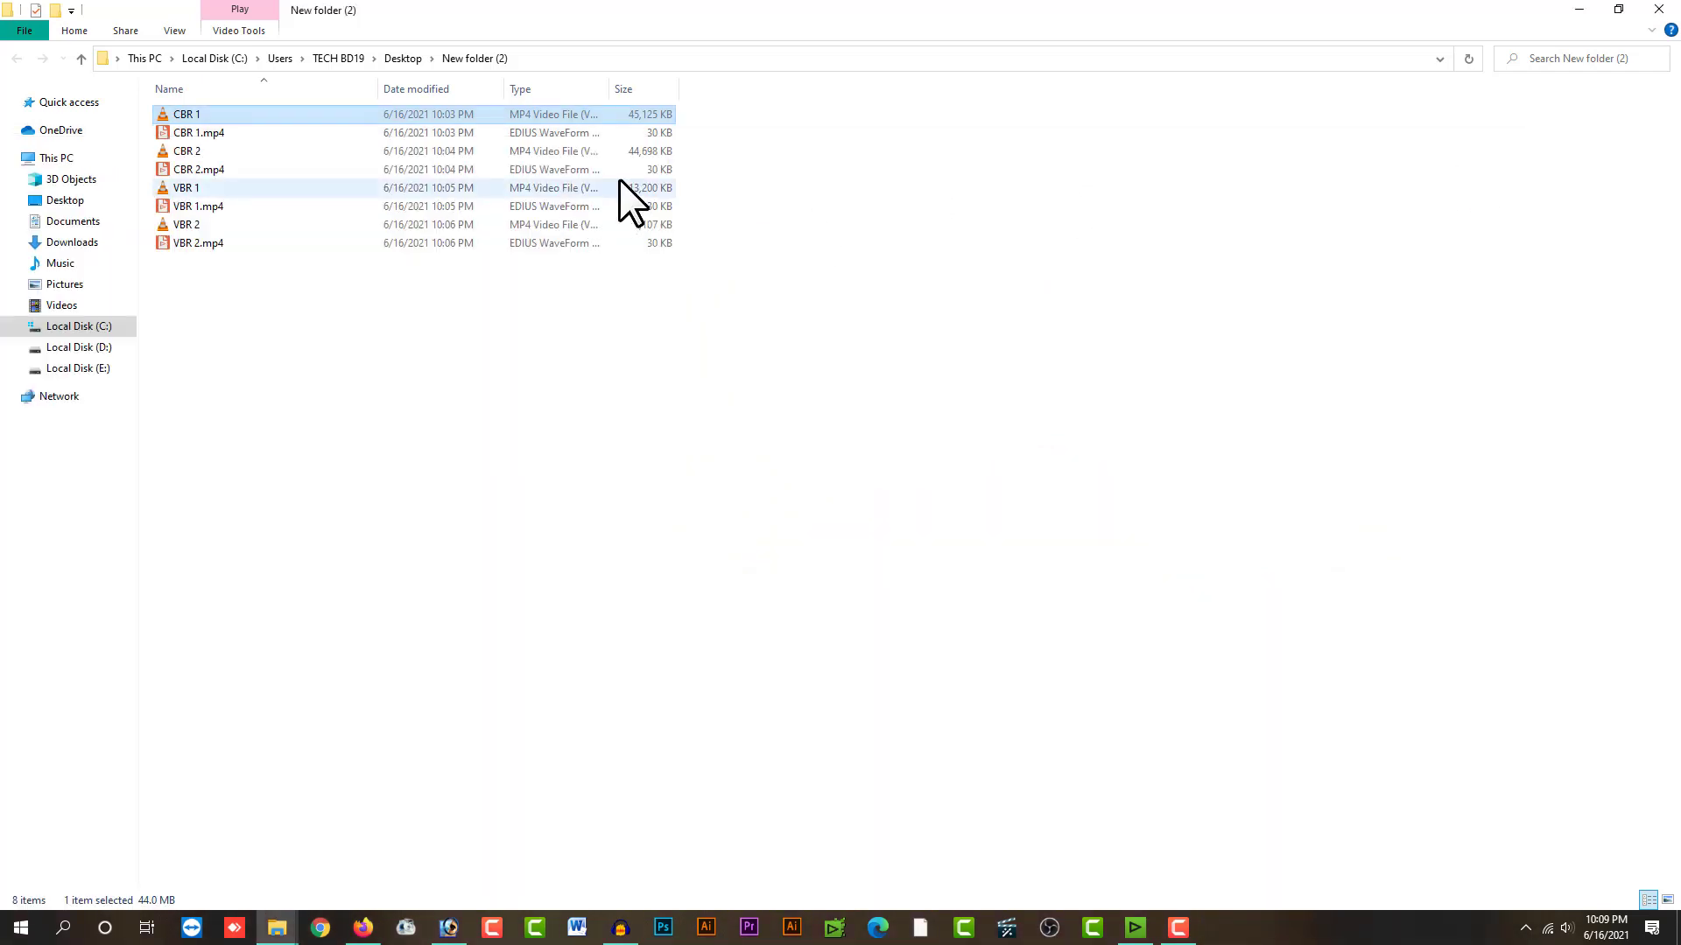
- Play the "VBR 1" video to inspect its picture quality, close the player and switch to EDIUS
double_click(200, 191)
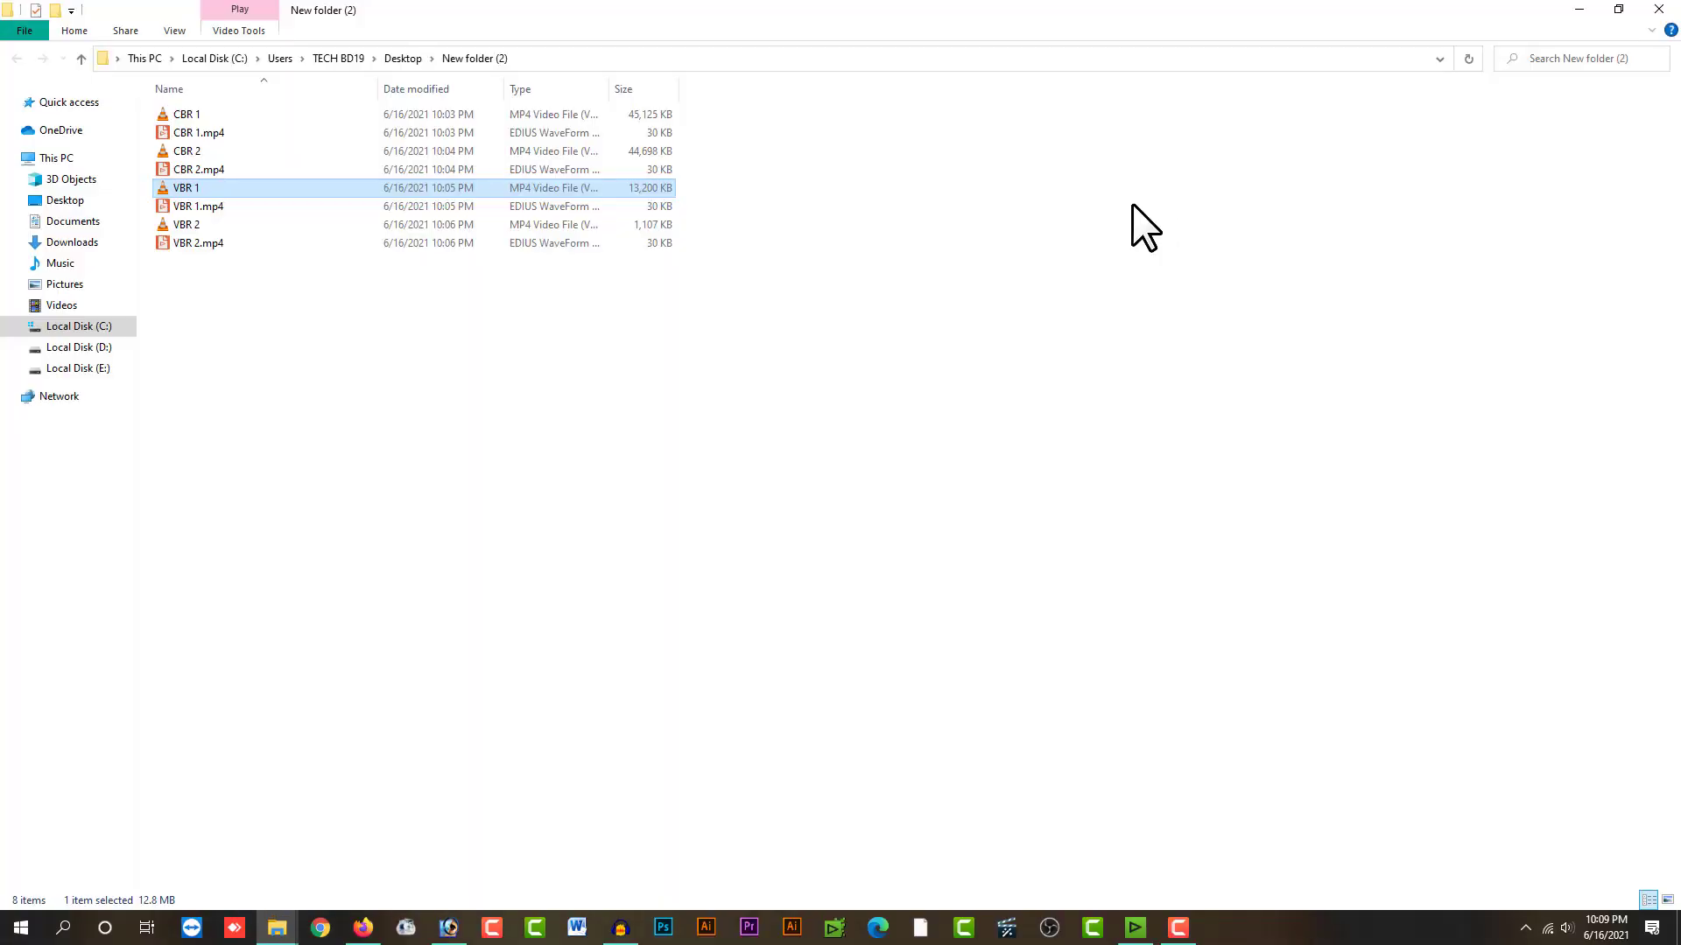
left_click(1131, 928)
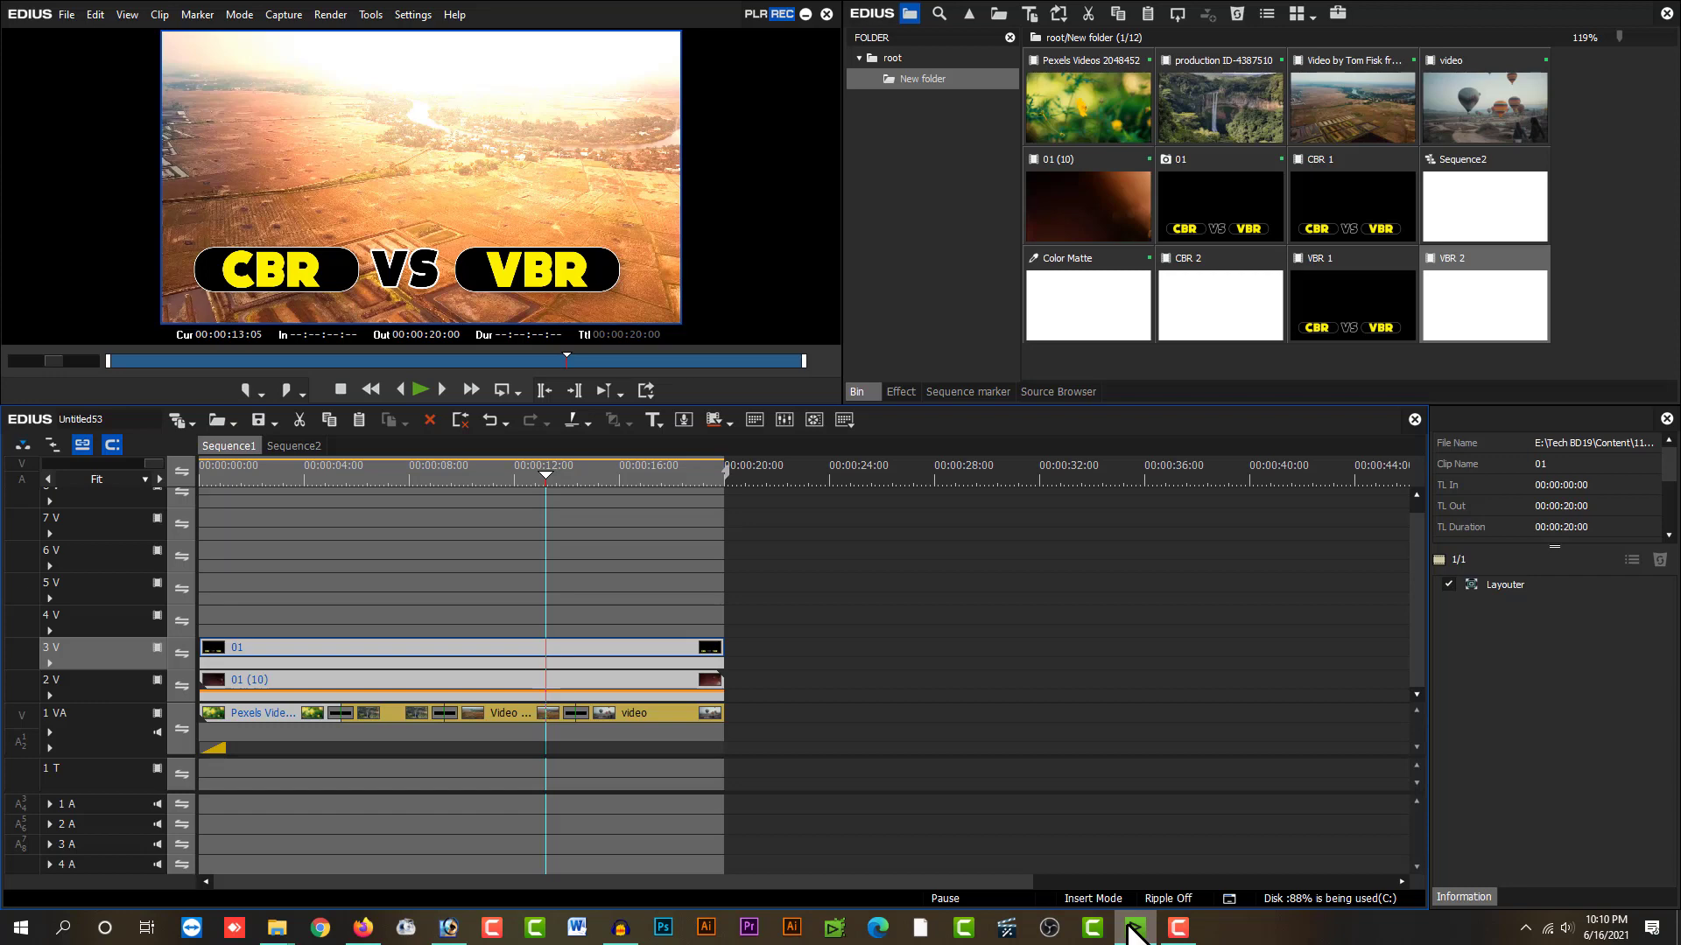